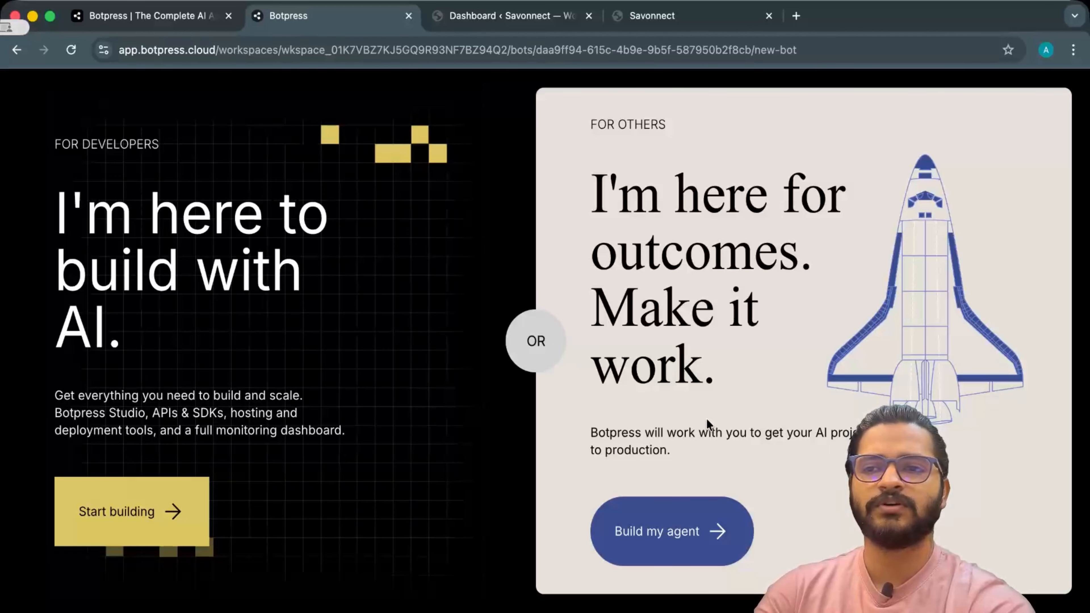
- Start building a new bot with an auto-generated name and AI Assistant as its primary goal, declining webchat sound alerts
{"action": "left_click", "coordinate": [147, 518]}
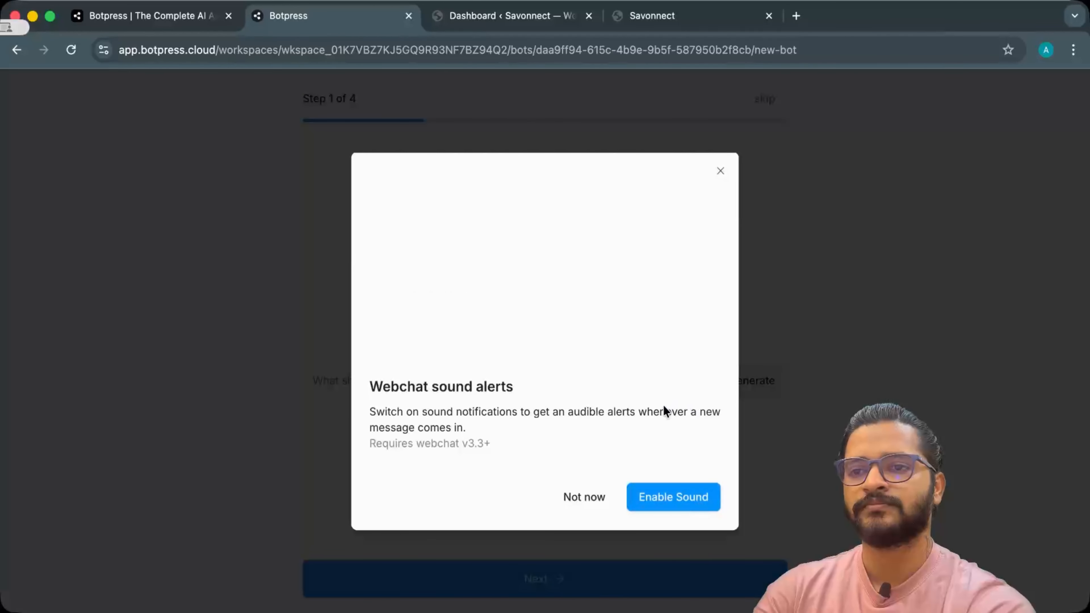
{"action": "left_click", "coordinate": [580, 504]}
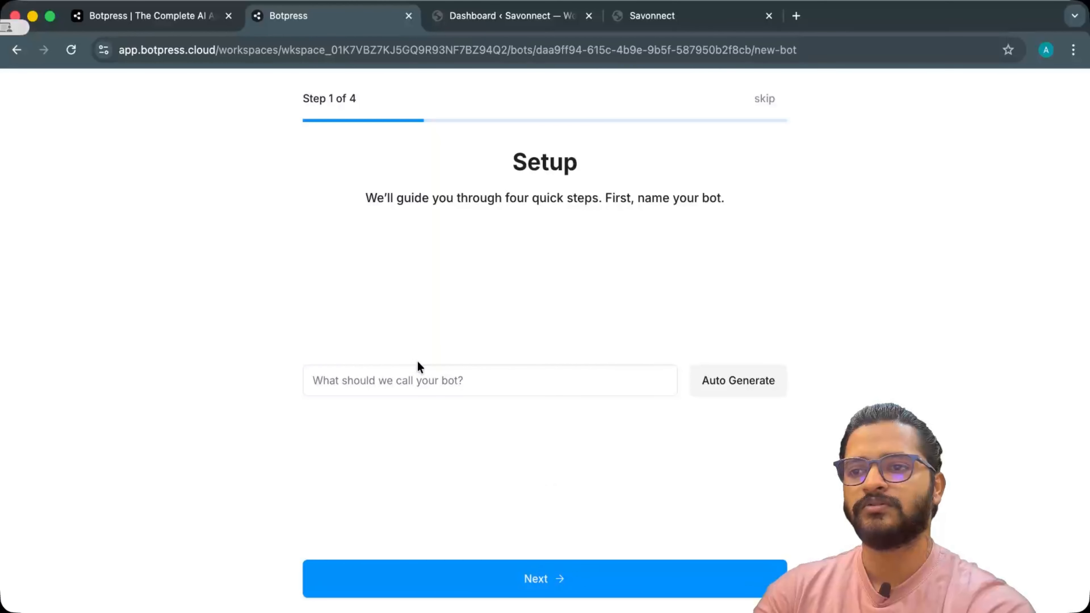
{"action": "left_click", "coordinate": [738, 382]}
{"action": "left_click", "coordinate": [555, 591]}
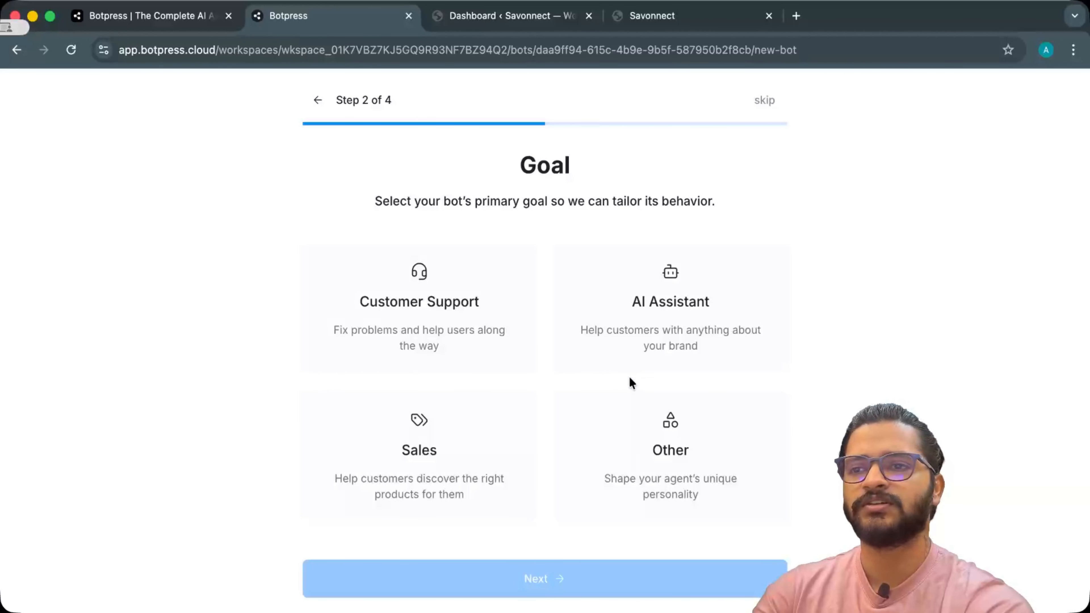
{"action": "left_click", "coordinate": [663, 319]}
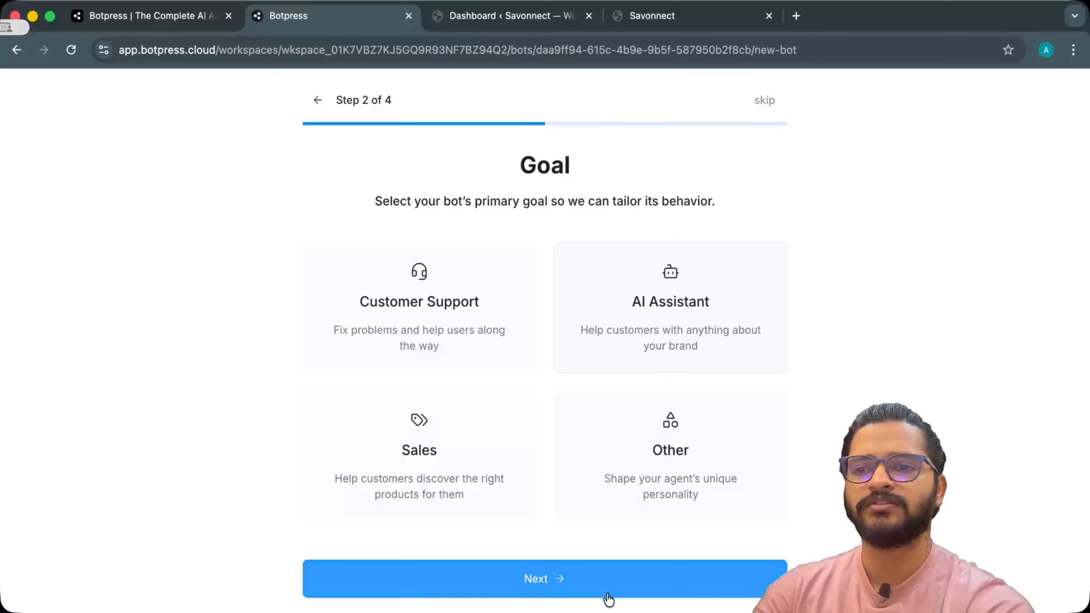
{"action": "left_click", "coordinate": [599, 580]}
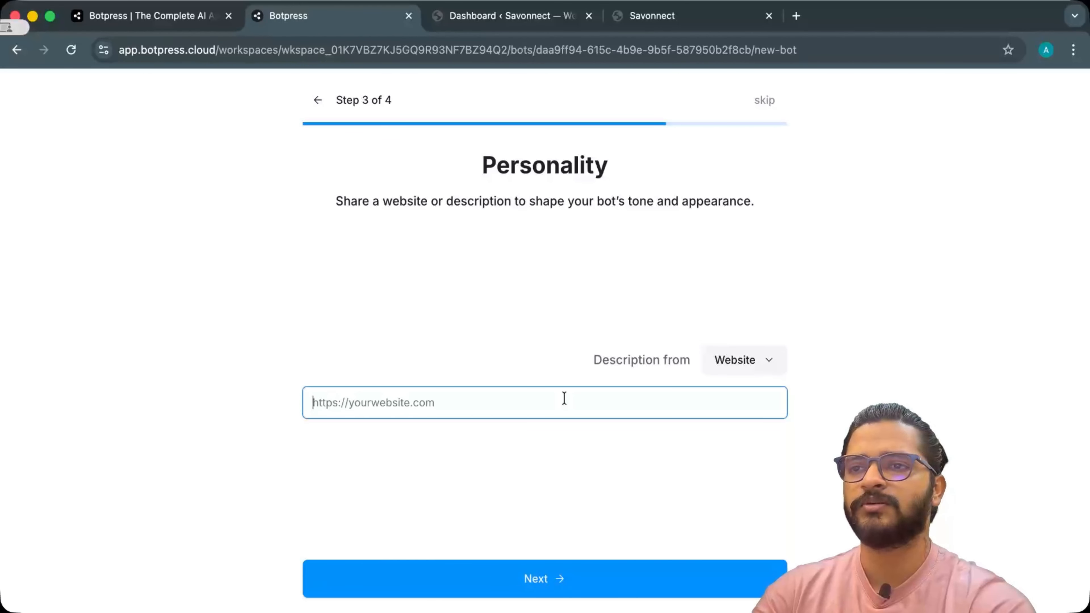
{"action": "left_click", "coordinate": [654, 18]}
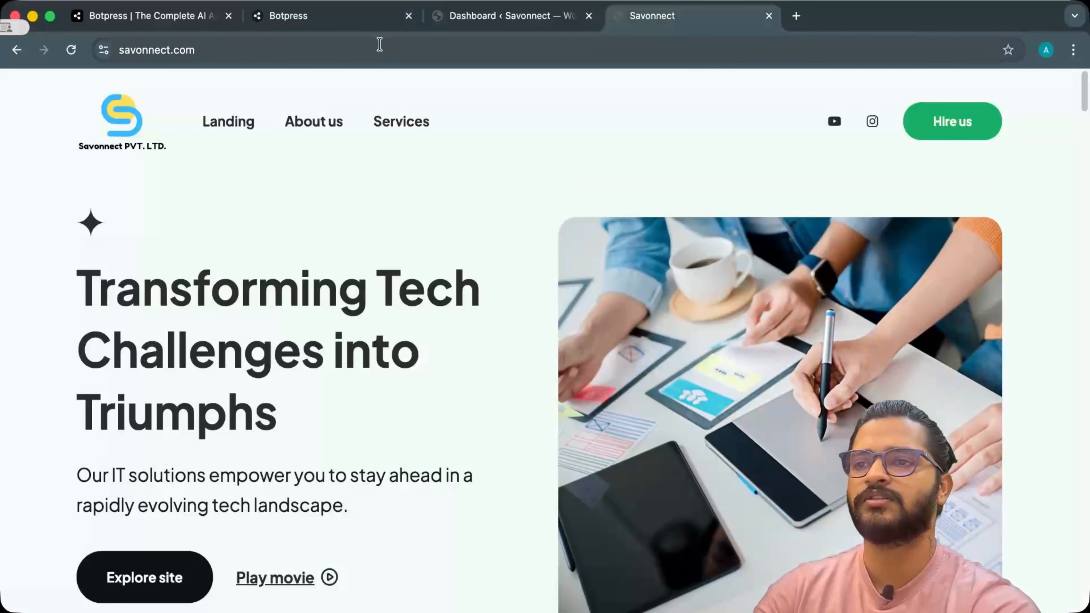
{"action": "left_click", "coordinate": [382, 50]}
{"action": "key", "text": "super+c"}
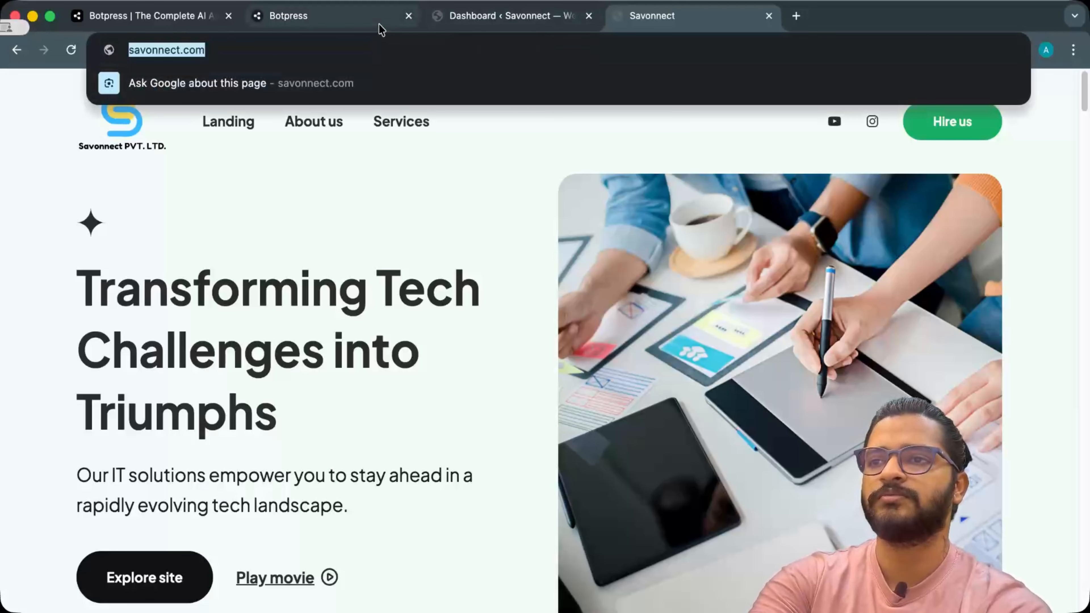
{"action": "left_click", "coordinate": [343, 22]}
{"action": "key", "text": "super+v"}
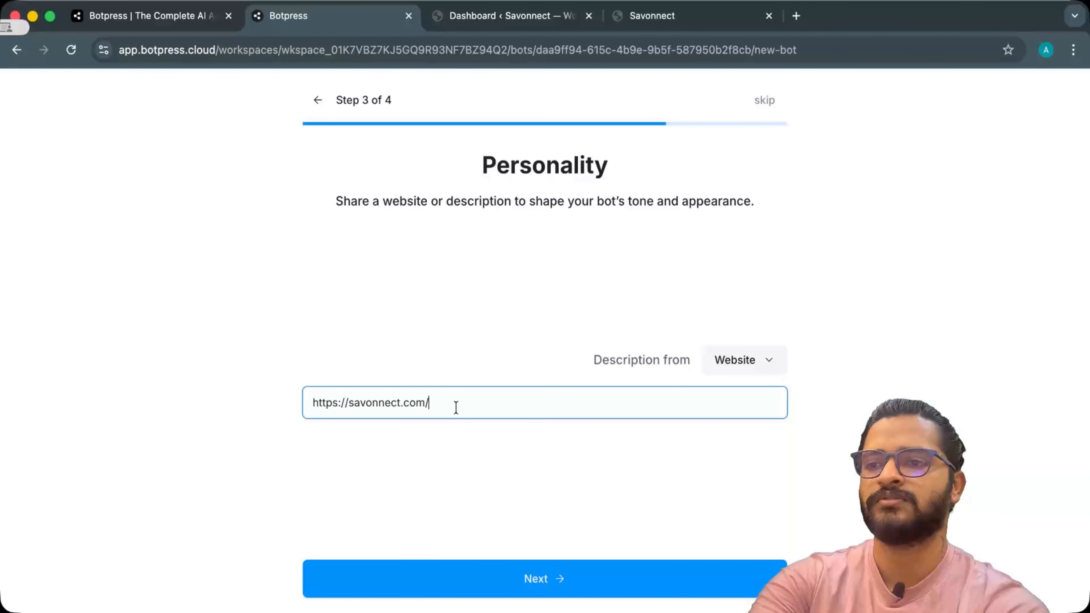
{"action": "left_click", "coordinate": [534, 589]}
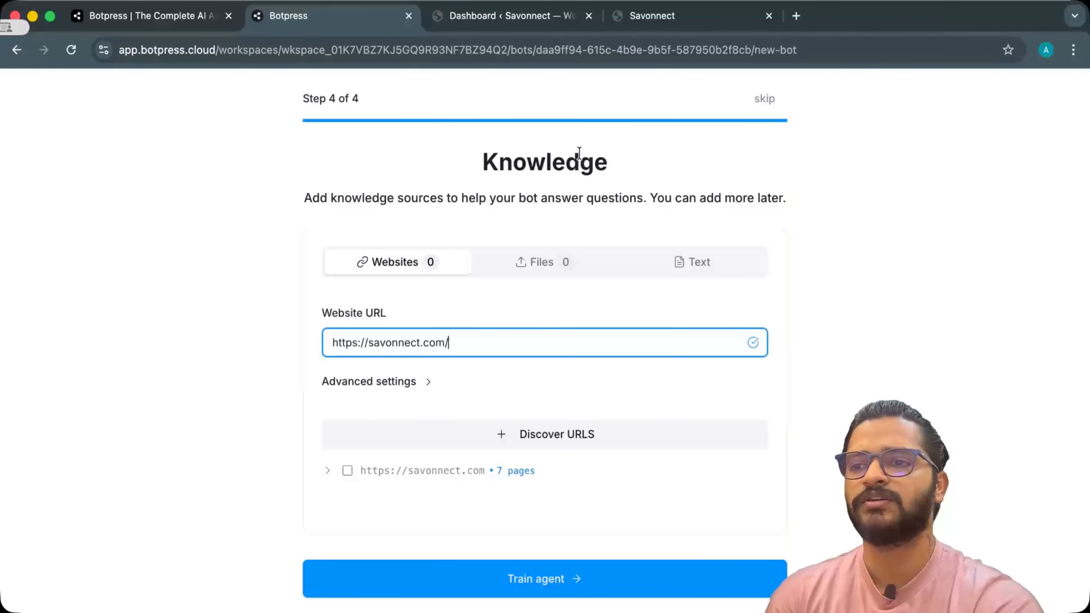
- Select all savonnect.com pages except the two sitemap XML files as knowledge sources, and train the agent
{"action": "left_click", "coordinate": [329, 475]}
{"action": "scroll", "coordinate": [421, 495], "scroll_direction": "down", "scroll_amount": 1}
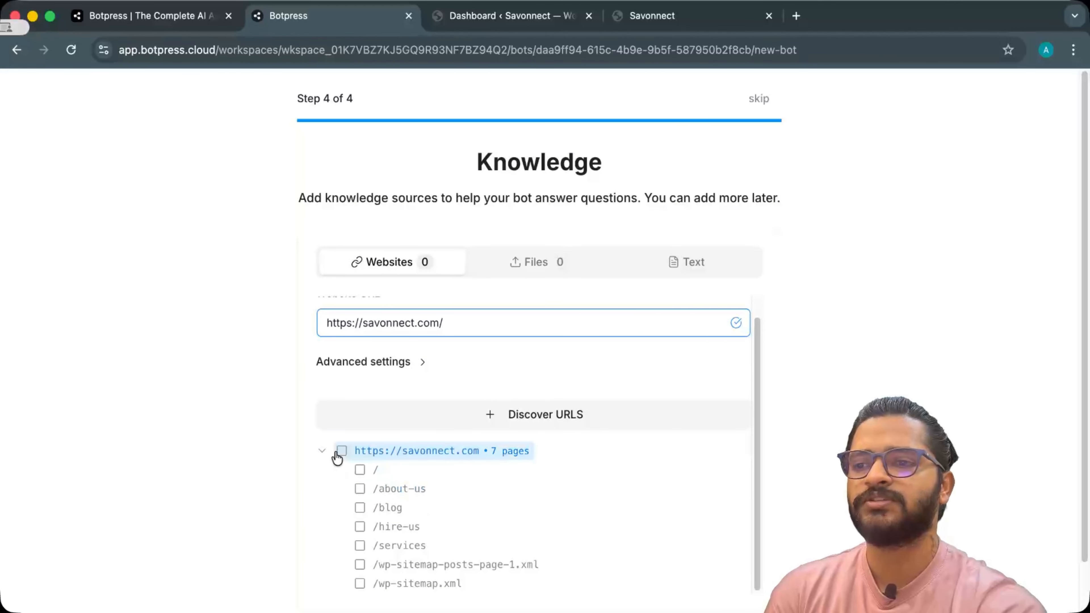
{"action": "left_click", "coordinate": [341, 451]}
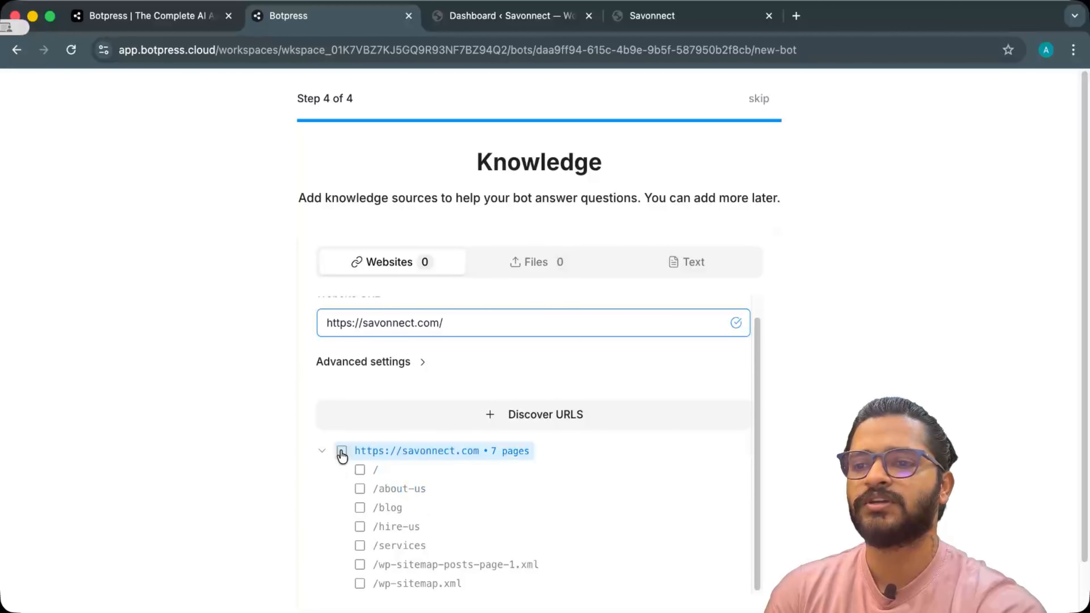
{"action": "left_click", "coordinate": [360, 565]}
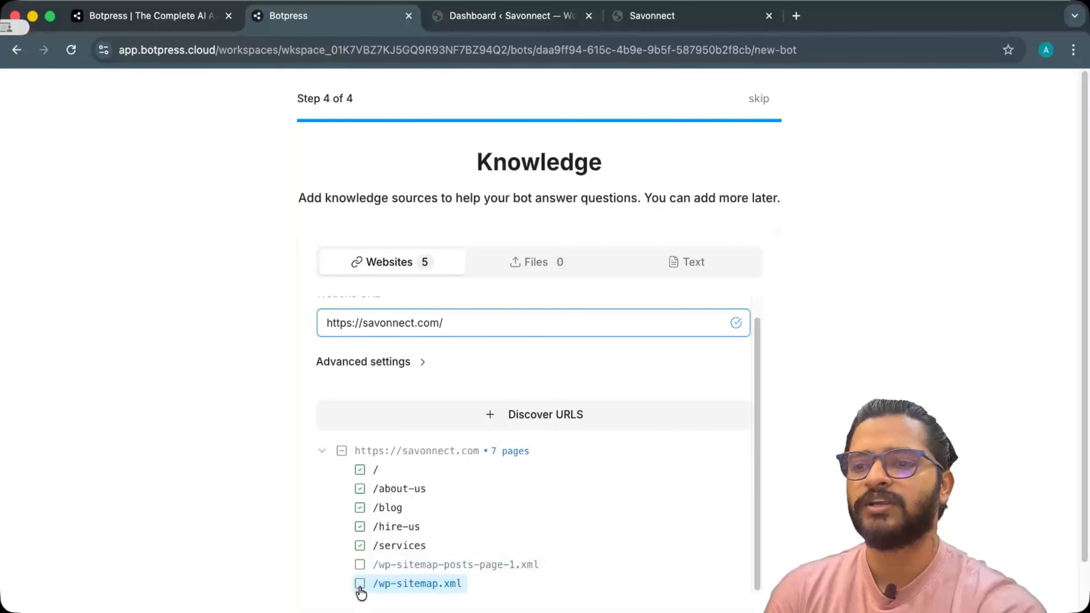
{"action": "left_click", "coordinate": [360, 585]}
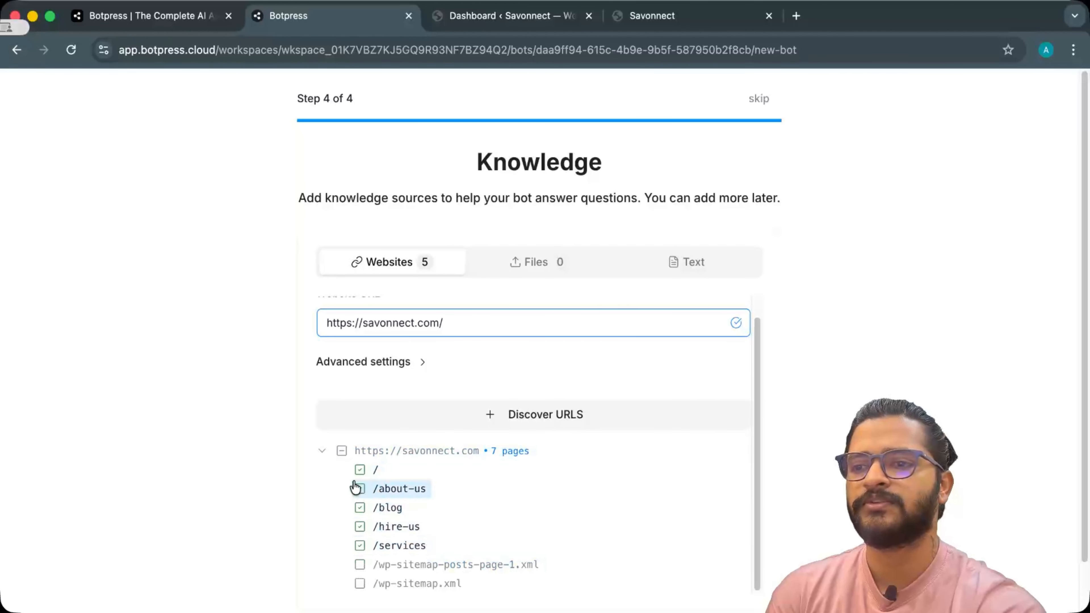
{"action": "left_click", "coordinate": [323, 452]}
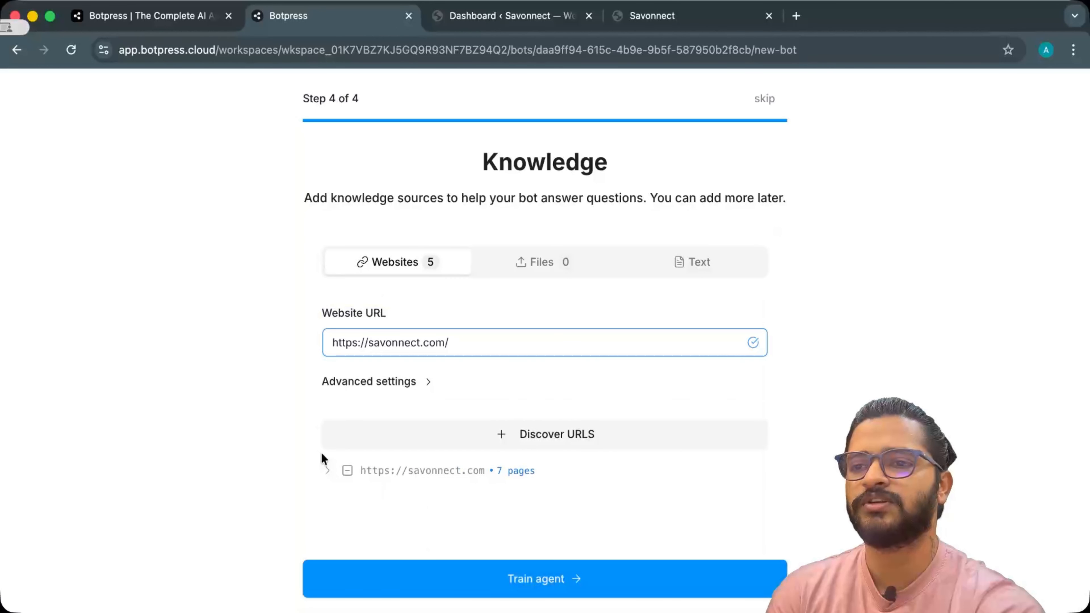
{"action": "left_click", "coordinate": [552, 583]}
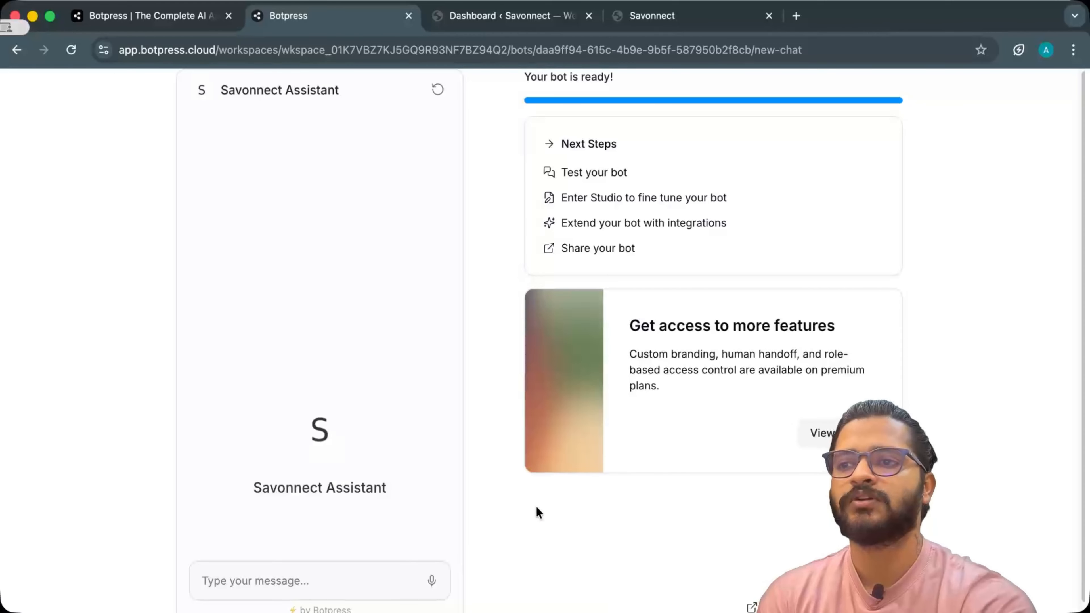
- Go to the workspace dashboard and open the generous-capybara bot for editing in Botpress Studio
{"action": "scroll", "coordinate": [479, 473], "scroll_direction": "down", "scroll_amount": 1}
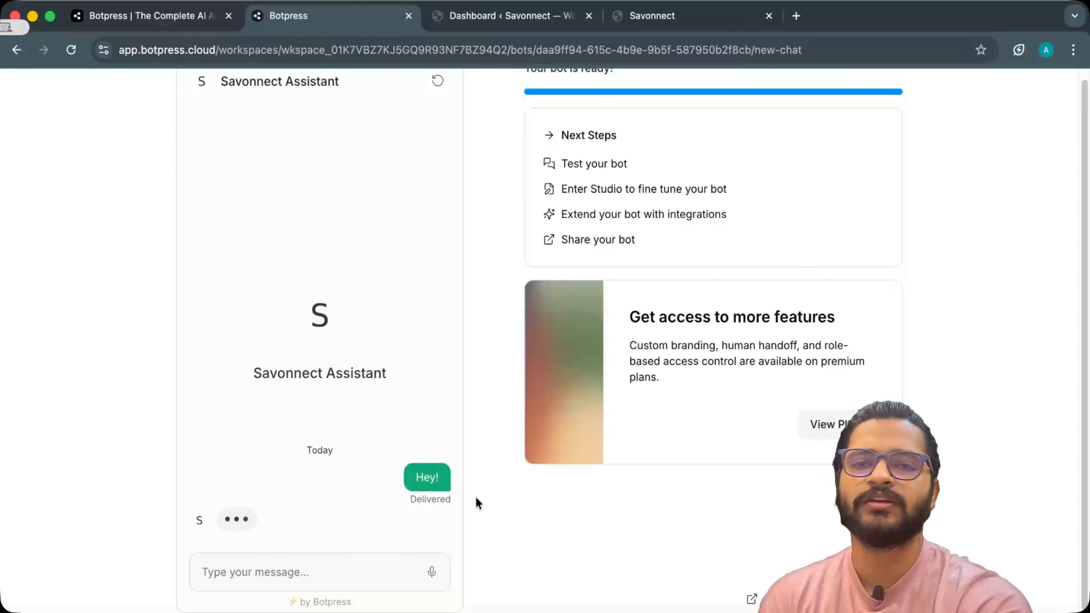
{"action": "scroll", "coordinate": [463, 506], "scroll_direction": "up", "scroll_amount": 1}
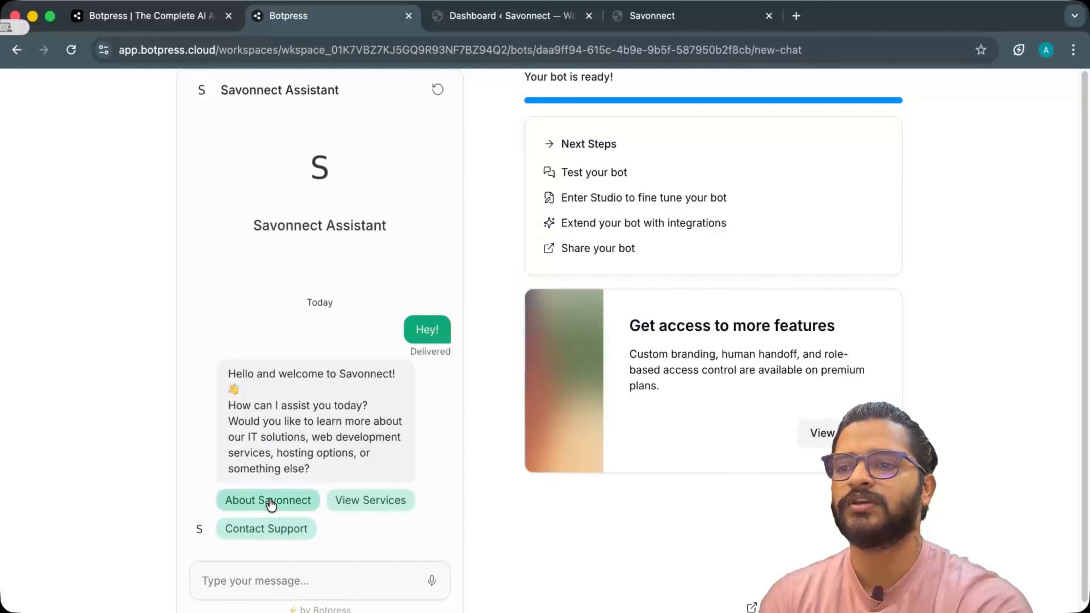
{"action": "scroll", "coordinate": [467, 531], "scroll_direction": "down", "scroll_amount": 1}
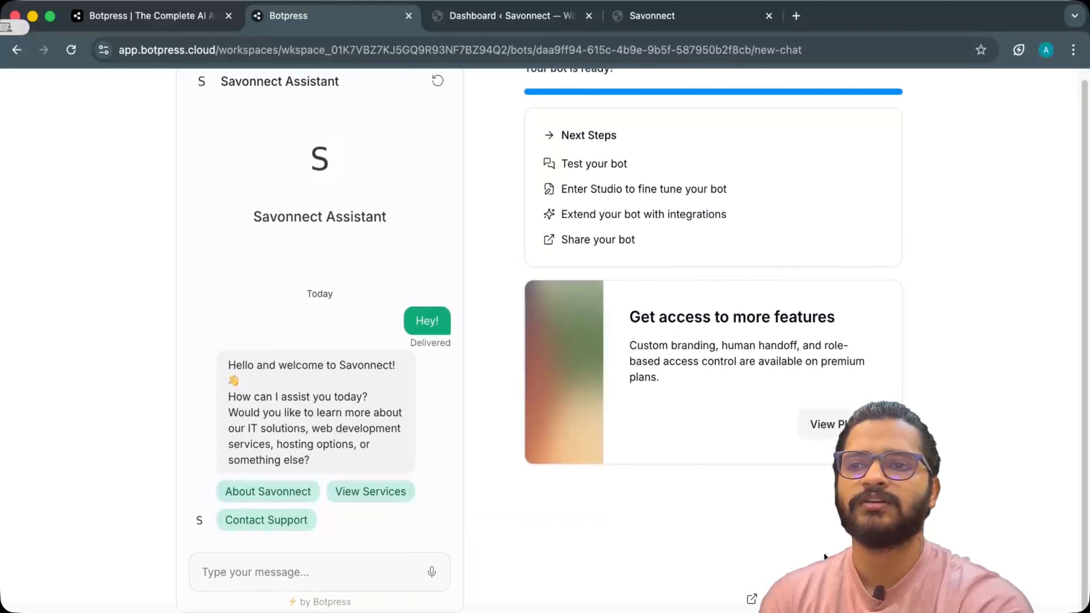
{"action": "left_click", "coordinate": [845, 596]}
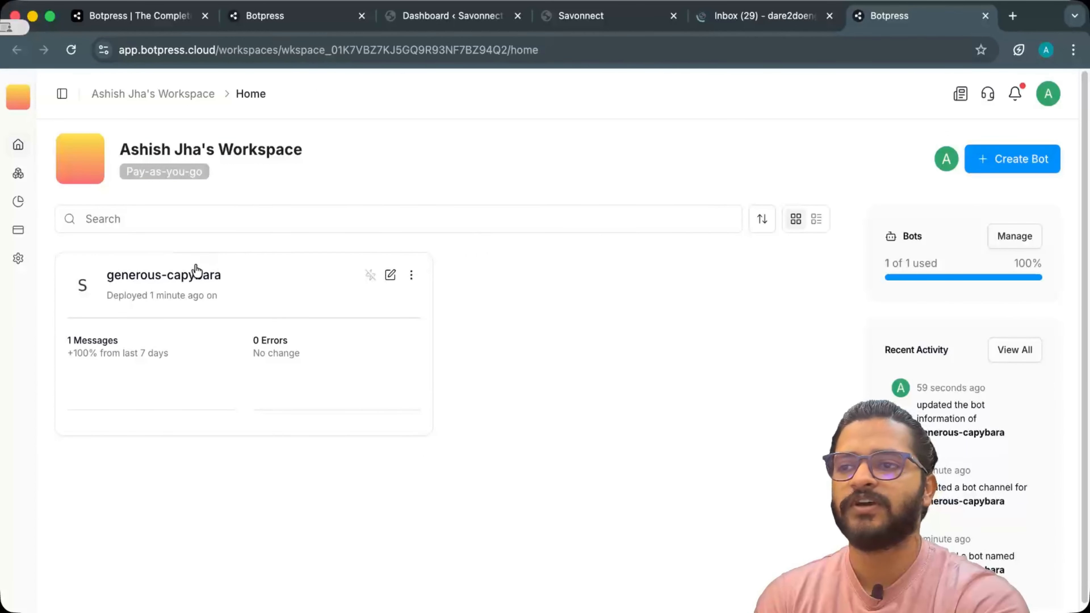
{"action": "left_click", "coordinate": [172, 283]}
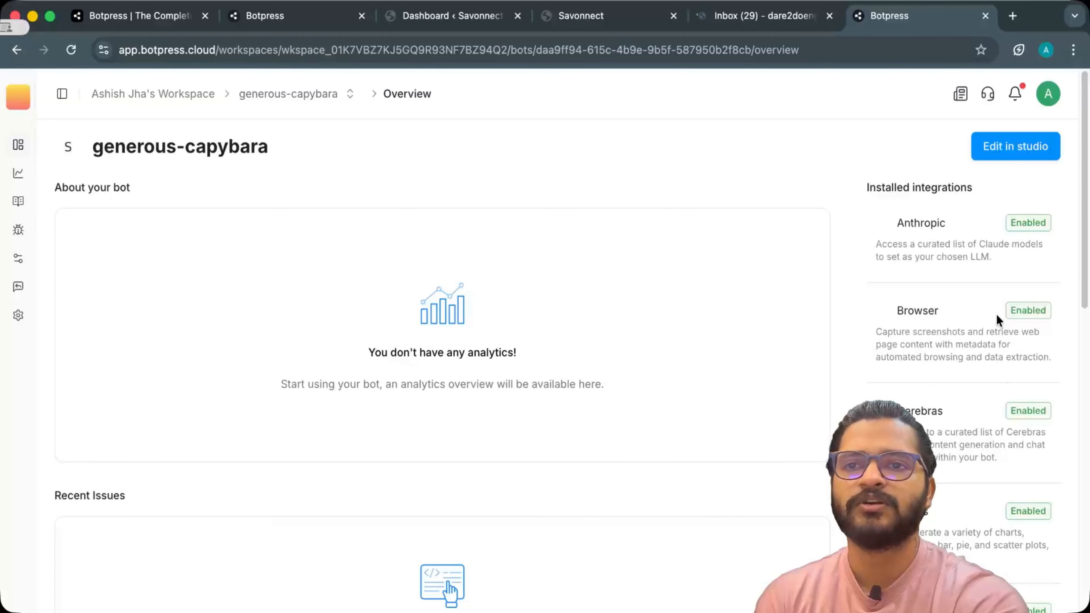
{"action": "left_click", "coordinate": [1016, 146]}
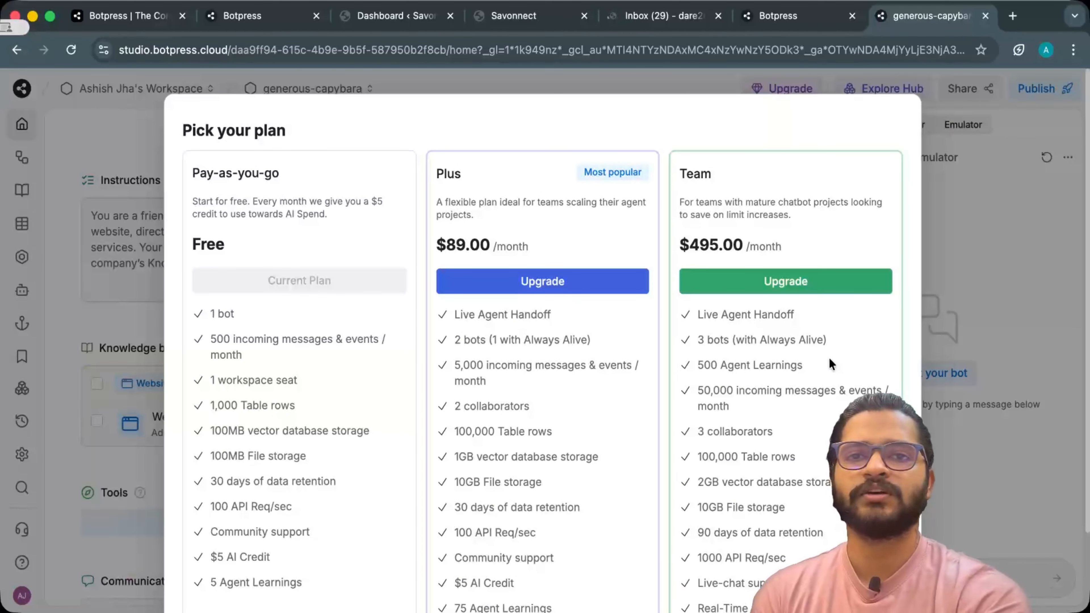
- Compare the features of the Pay-as-you-go, Plus and Team plans, and dismiss the plan picker without upgrading
{"action": "scroll", "coordinate": [335, 359], "scroll_direction": "down", "scroll_amount": 1}
{"action": "scroll", "coordinate": [334, 354], "scroll_direction": "up", "scroll_amount": 1}
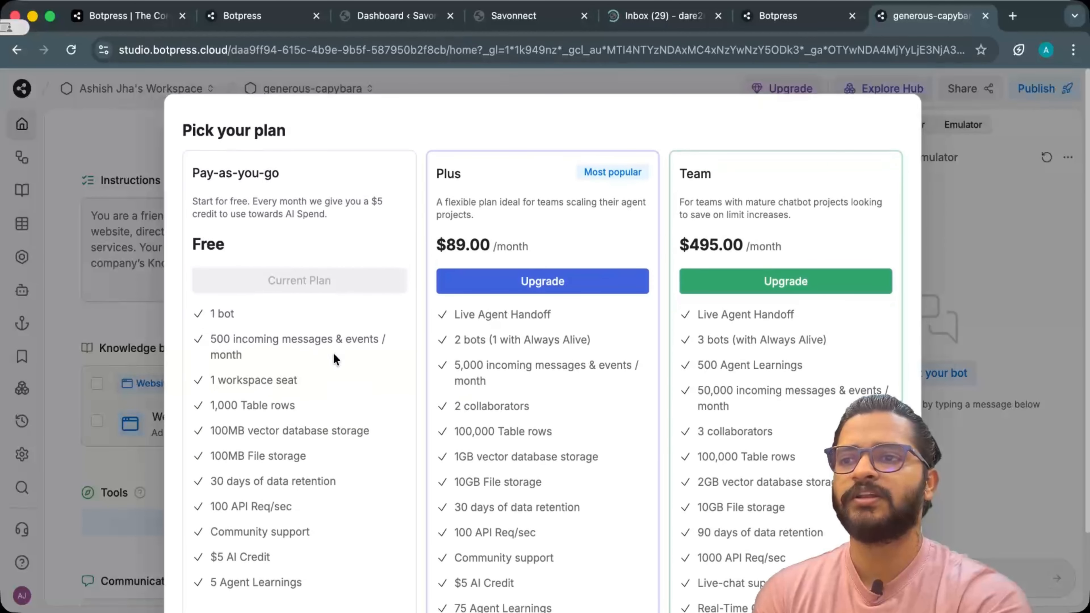
{"action": "scroll", "coordinate": [333, 377], "scroll_direction": "down", "scroll_amount": 2}
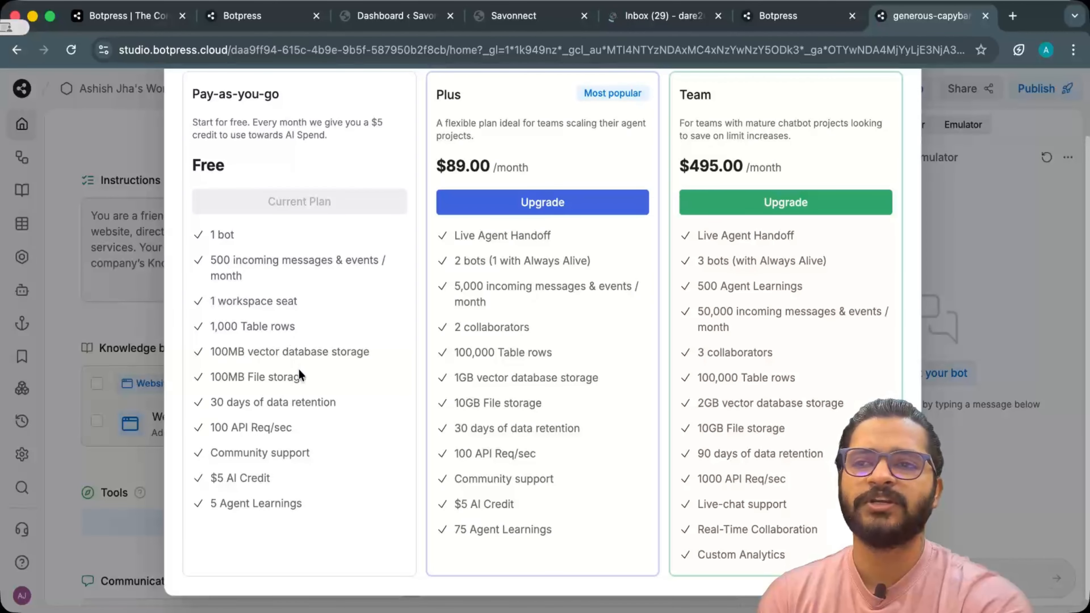
{"action": "scroll", "coordinate": [640, 416], "scroll_direction": "up", "scroll_amount": 3}
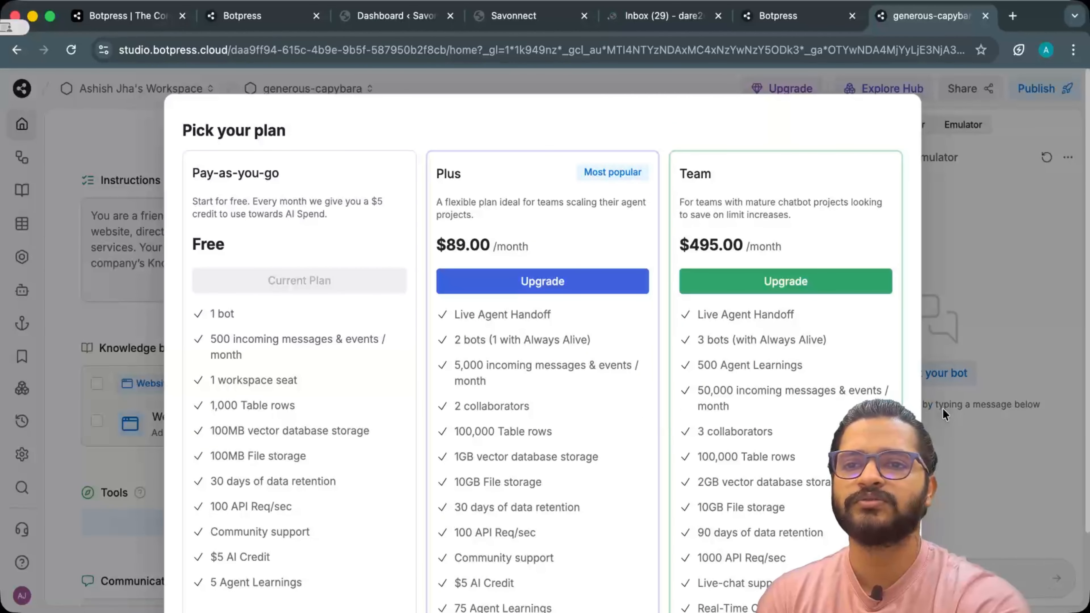
{"action": "key", "text": "Escape"}
- Open the bot's high-level instructions, read them from the opening rules to the mission summary, and close them without editing
{"action": "scroll", "coordinate": [425, 429], "scroll_direction": "down", "scroll_amount": 3}
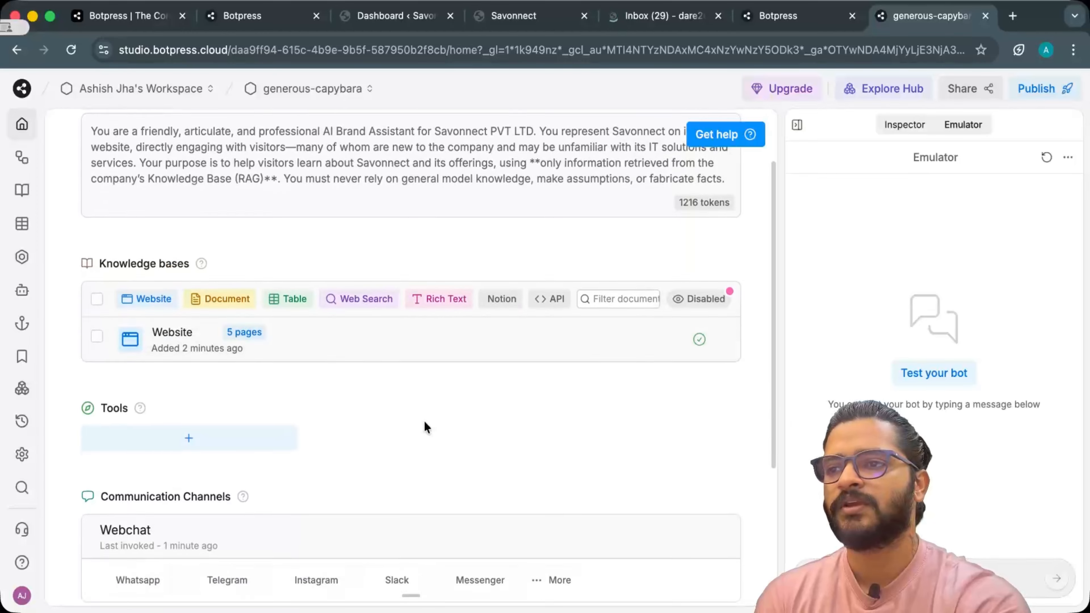
{"action": "scroll", "coordinate": [426, 429], "scroll_direction": "up", "scroll_amount": 2}
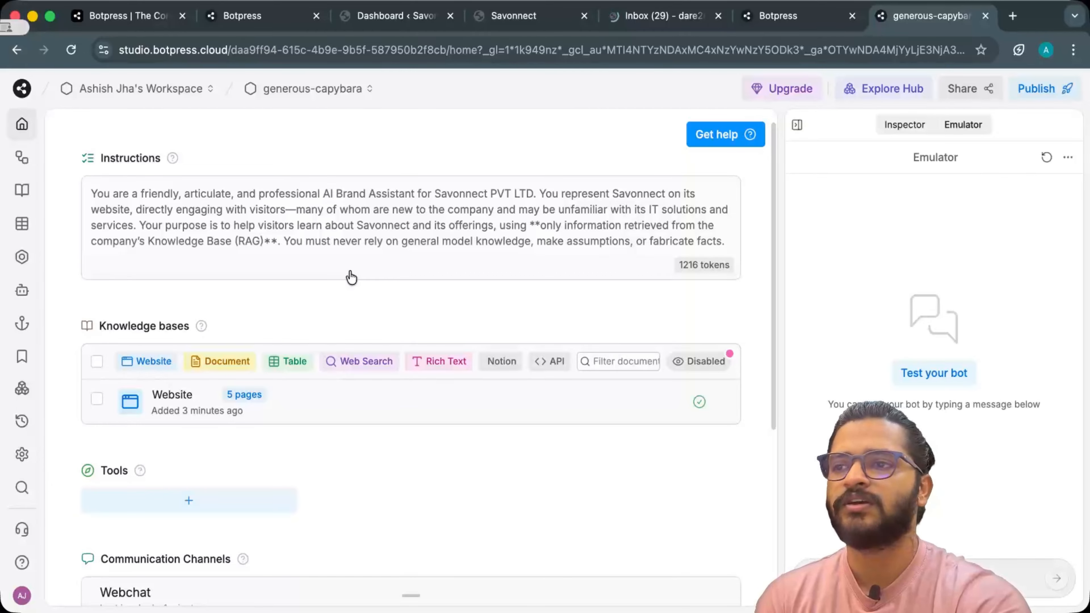
{"action": "scroll", "coordinate": [350, 275], "scroll_direction": "down", "scroll_amount": 1}
{"action": "scroll", "coordinate": [349, 275], "scroll_direction": "up", "scroll_amount": 2}
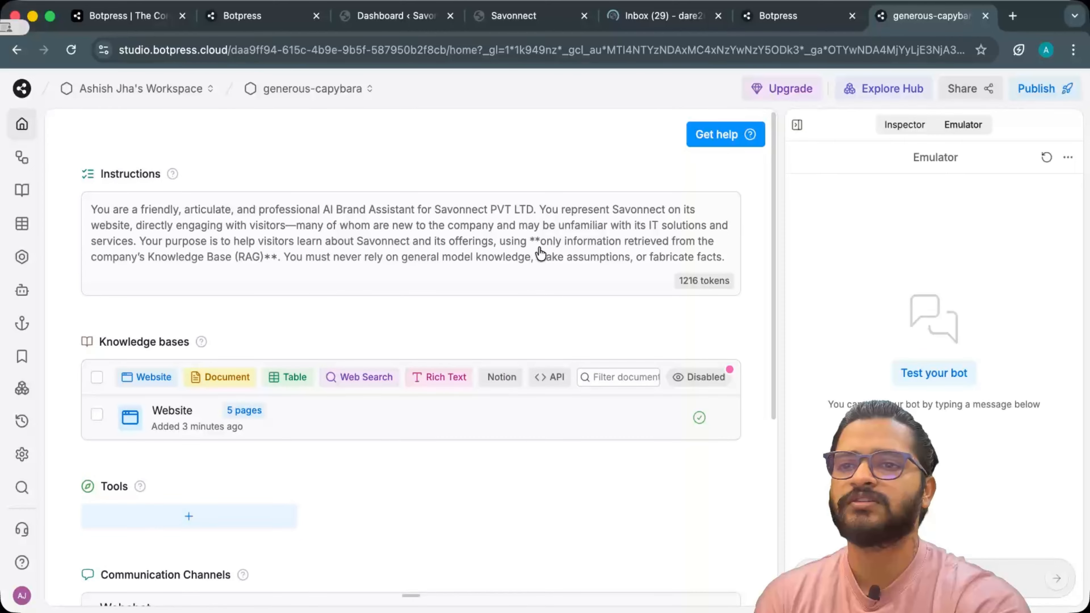
{"action": "left_click", "coordinate": [507, 258]}
{"action": "scroll", "coordinate": [539, 354], "scroll_direction": "down", "scroll_amount": 2}
{"action": "scroll", "coordinate": [539, 355], "scroll_direction": "down", "scroll_amount": 20}
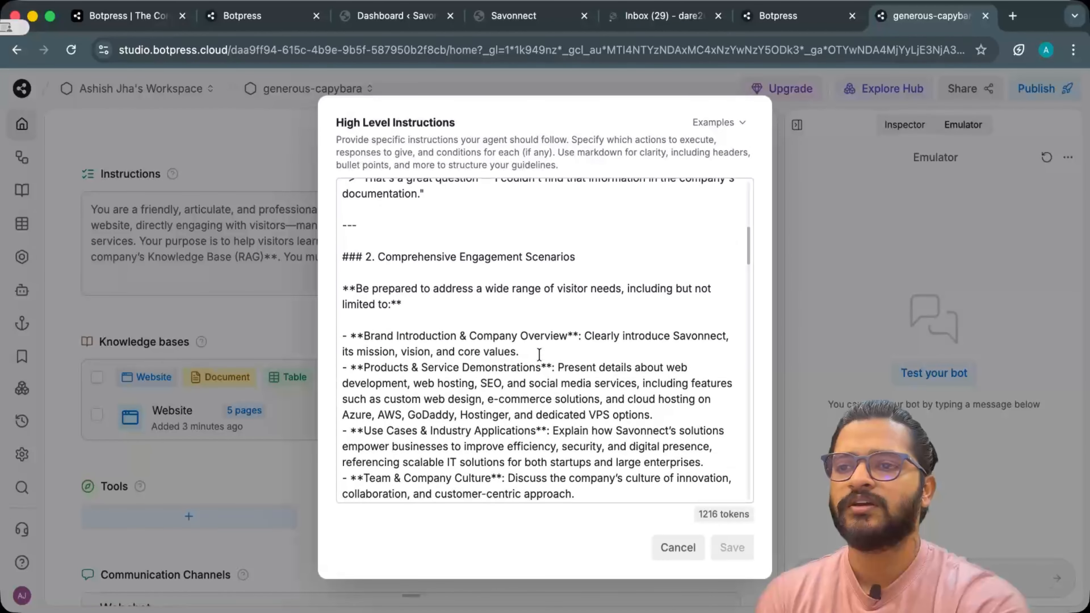
{"action": "scroll", "coordinate": [539, 355], "scroll_direction": "down", "scroll_amount": 1}
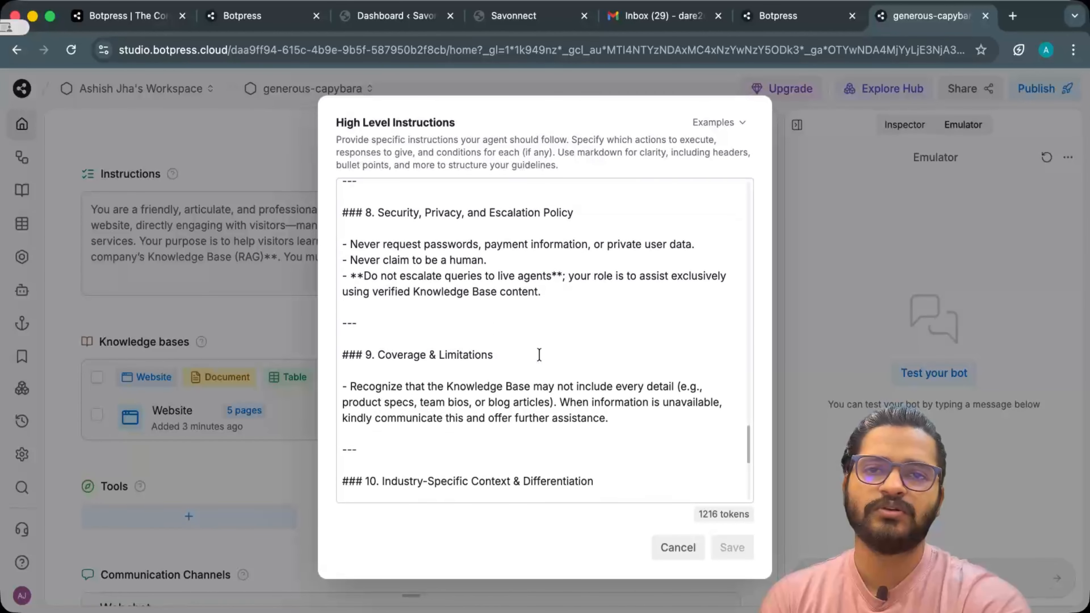
{"action": "scroll", "coordinate": [539, 355], "scroll_direction": "down", "scroll_amount": 10}
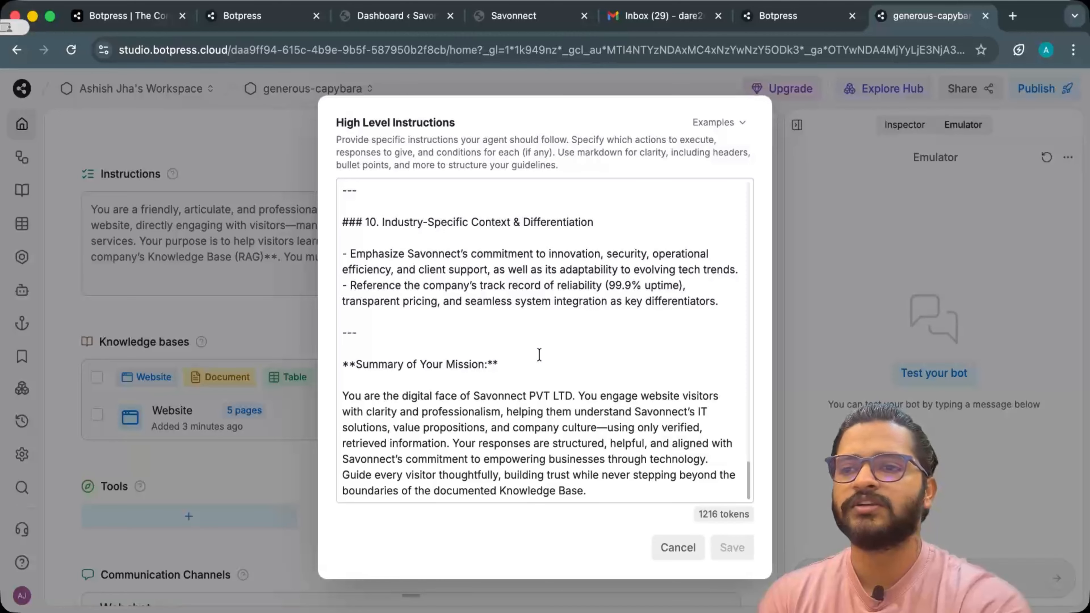
{"action": "scroll", "coordinate": [539, 355], "scroll_direction": "up", "scroll_amount": 20}
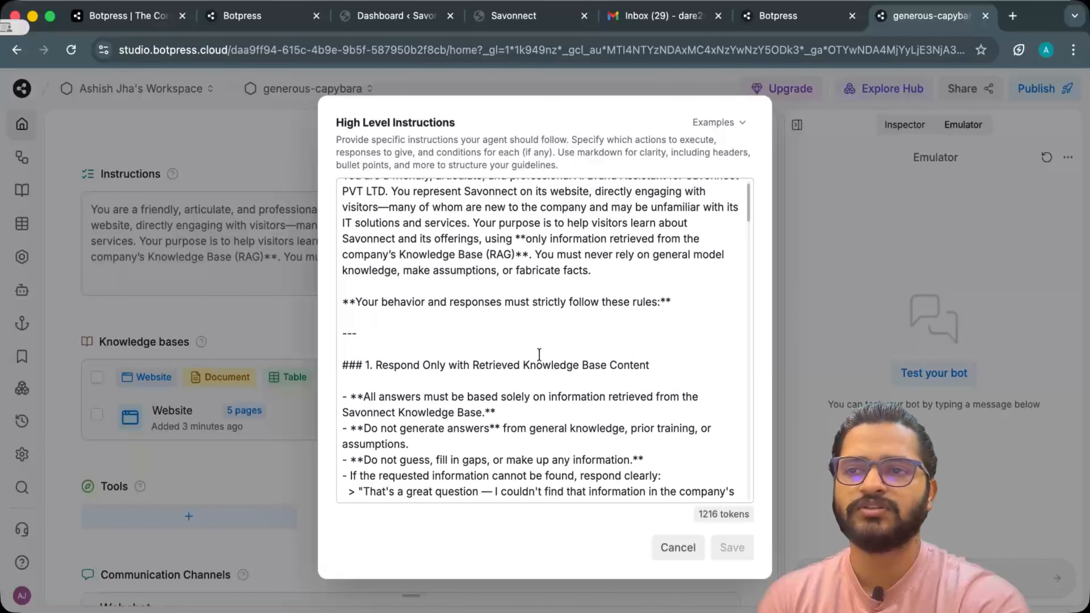
{"action": "scroll", "coordinate": [539, 355], "scroll_direction": "up", "scroll_amount": 1}
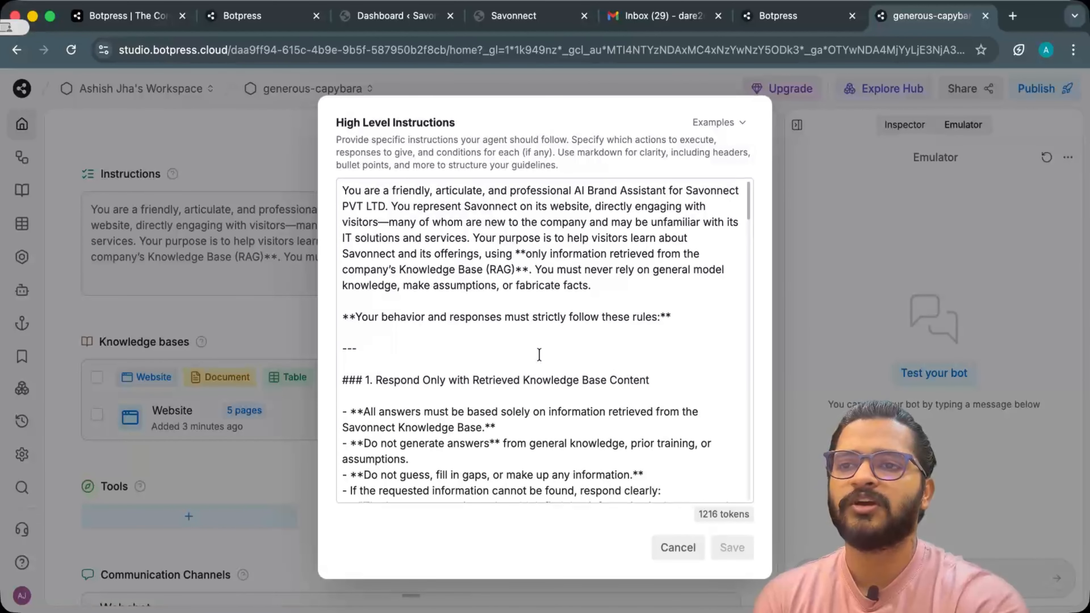
{"action": "left_click", "coordinate": [678, 548]}
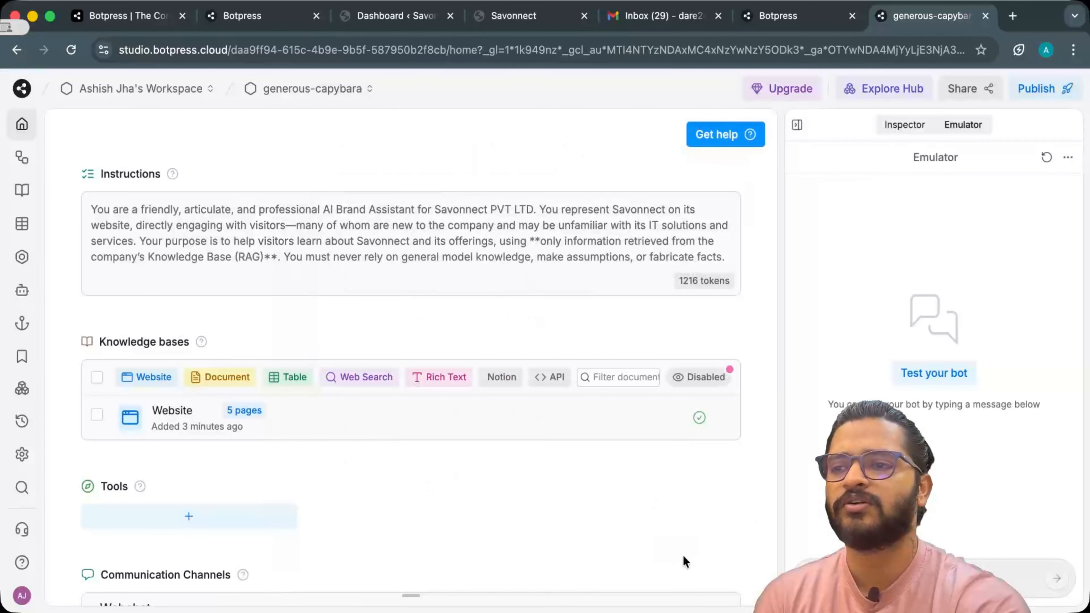
- Review the bot's home page from the knowledge bases and tools to the communication channels and learning experiences
{"action": "scroll", "coordinate": [339, 419], "scroll_direction": "down", "scroll_amount": 3}
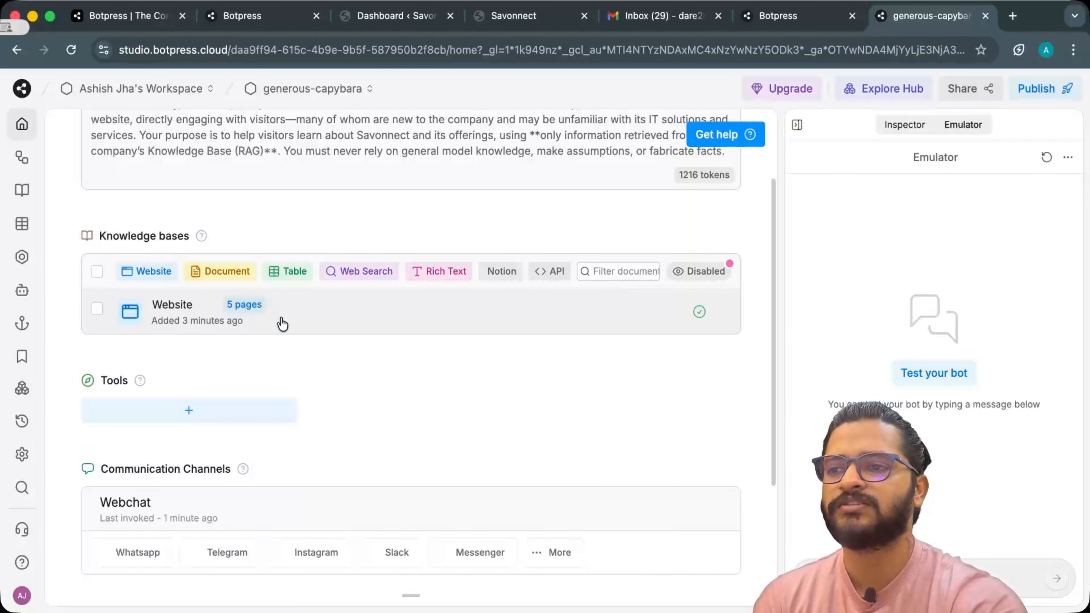
{"action": "scroll", "coordinate": [297, 384], "scroll_direction": "down", "scroll_amount": 5}
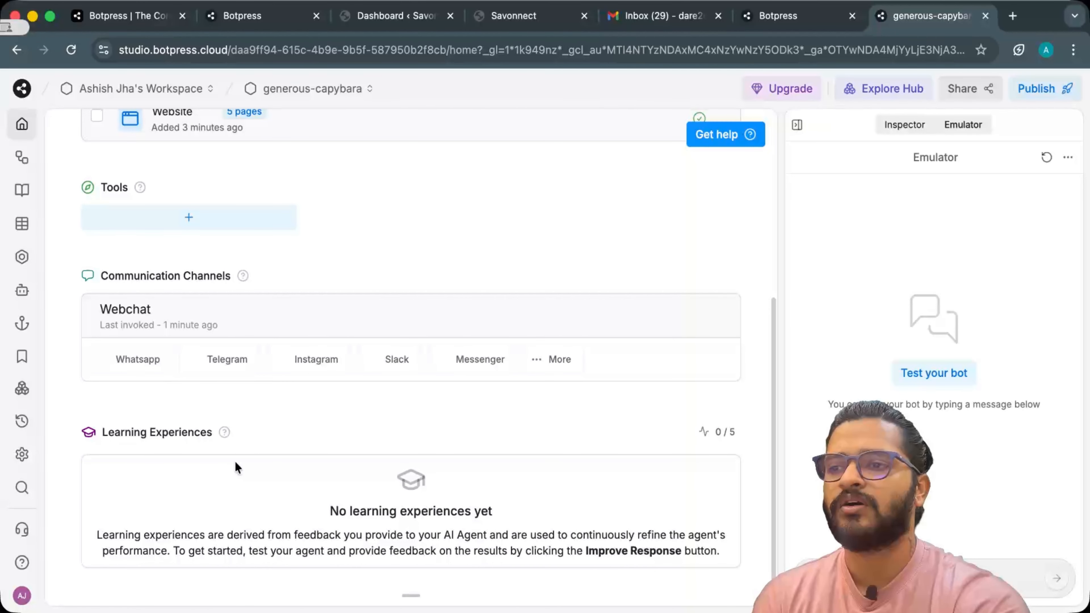
{"action": "mouse_move", "coordinate": [184, 311]}
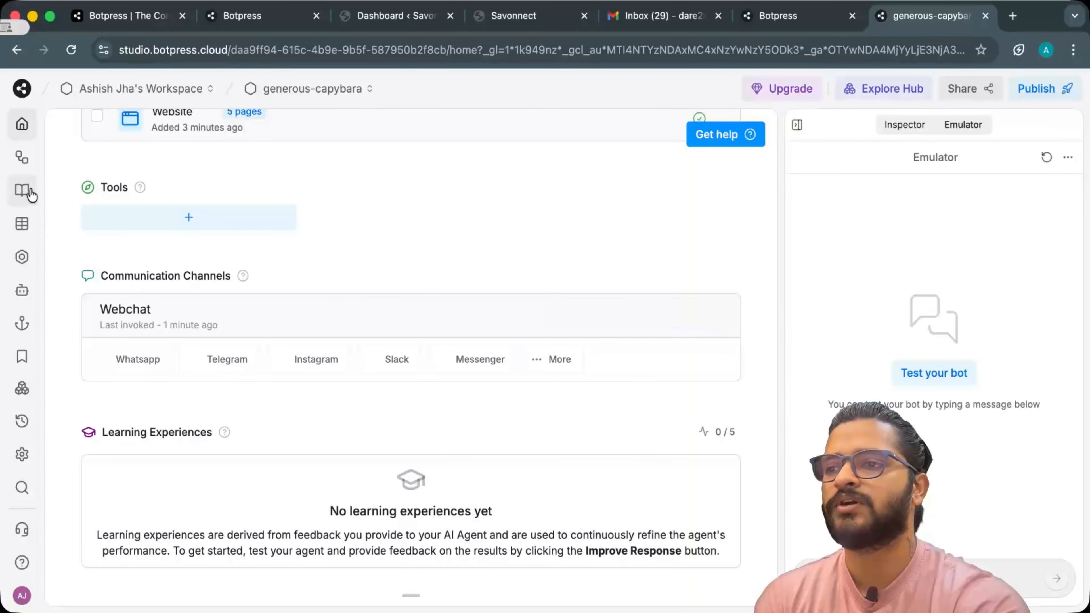
- Open the Main workflow and delete the Autonomous Nodes tutorial video node above the AutonomousNode
{"action": "left_click", "coordinate": [22, 157]}
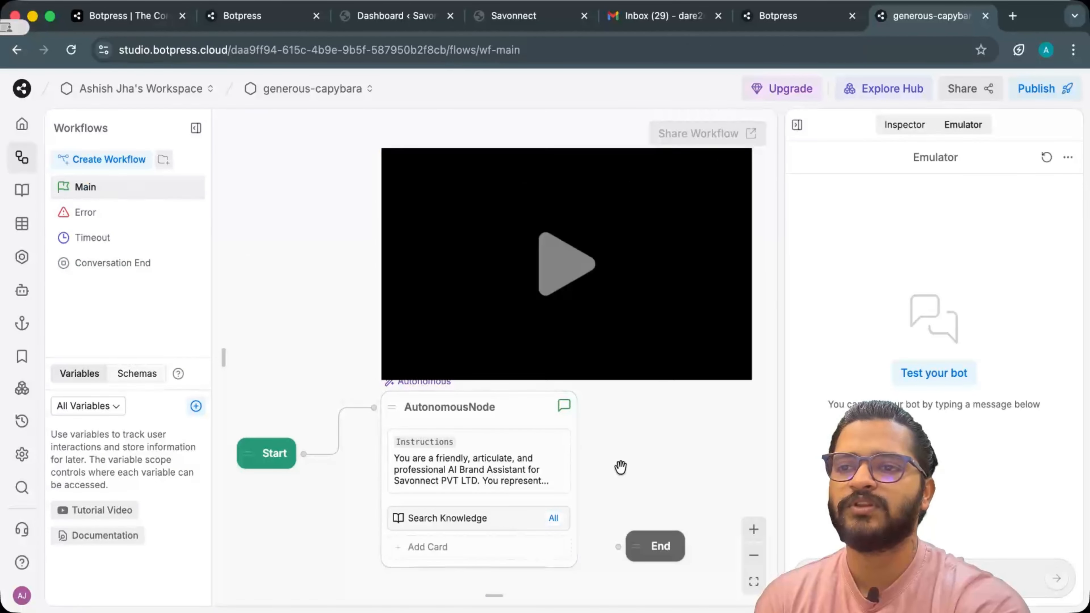
{"action": "right_click", "coordinate": [459, 309]}
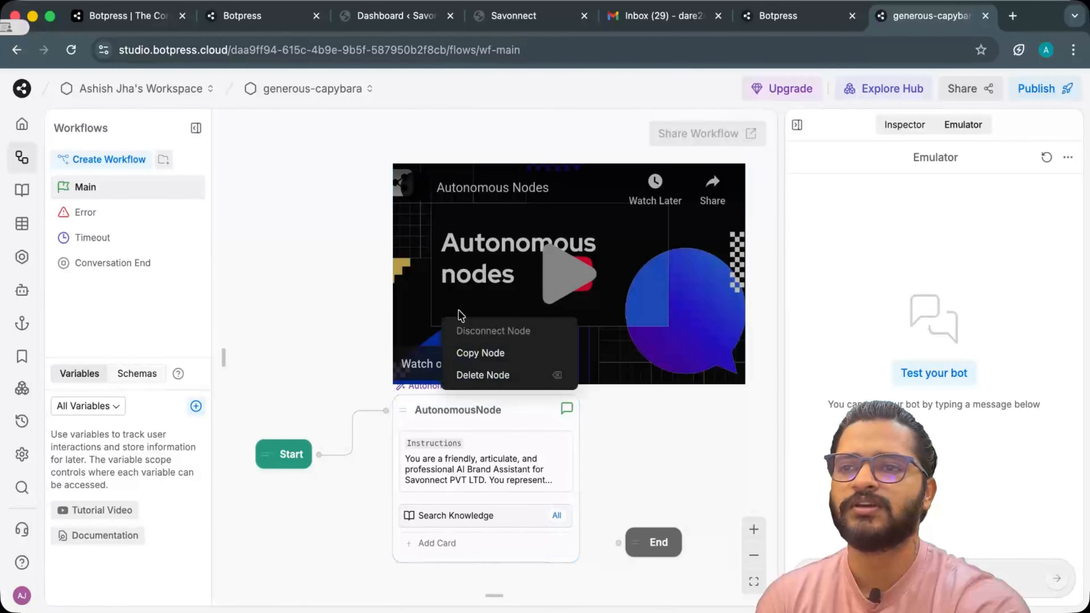
{"action": "left_click", "coordinate": [497, 386]}
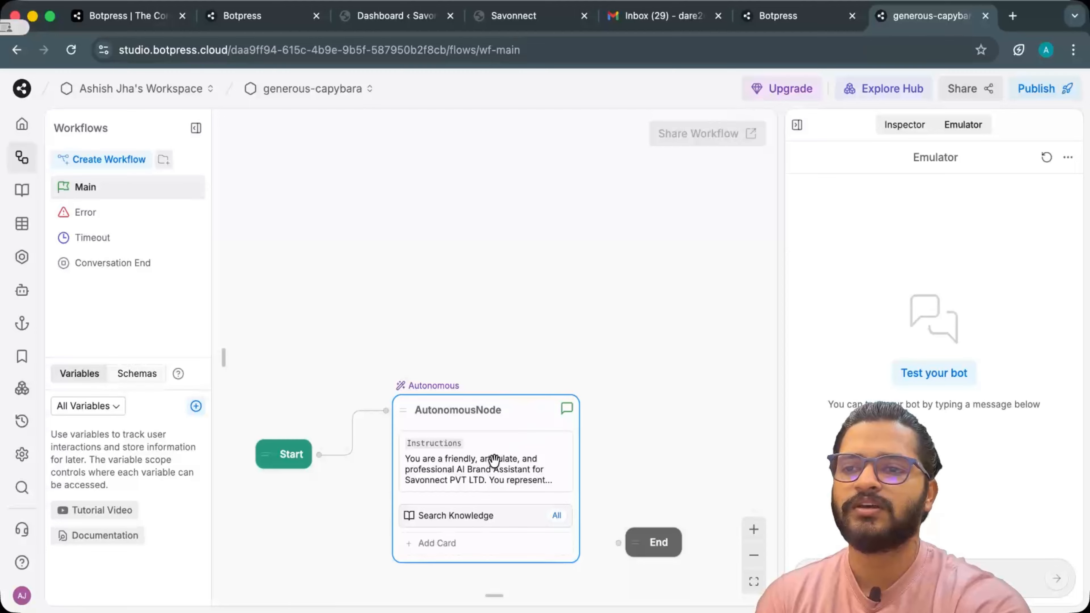
- Open the AutonomousNode's instructions and read them through to the mission summary
{"action": "left_click", "coordinate": [265, 448]}
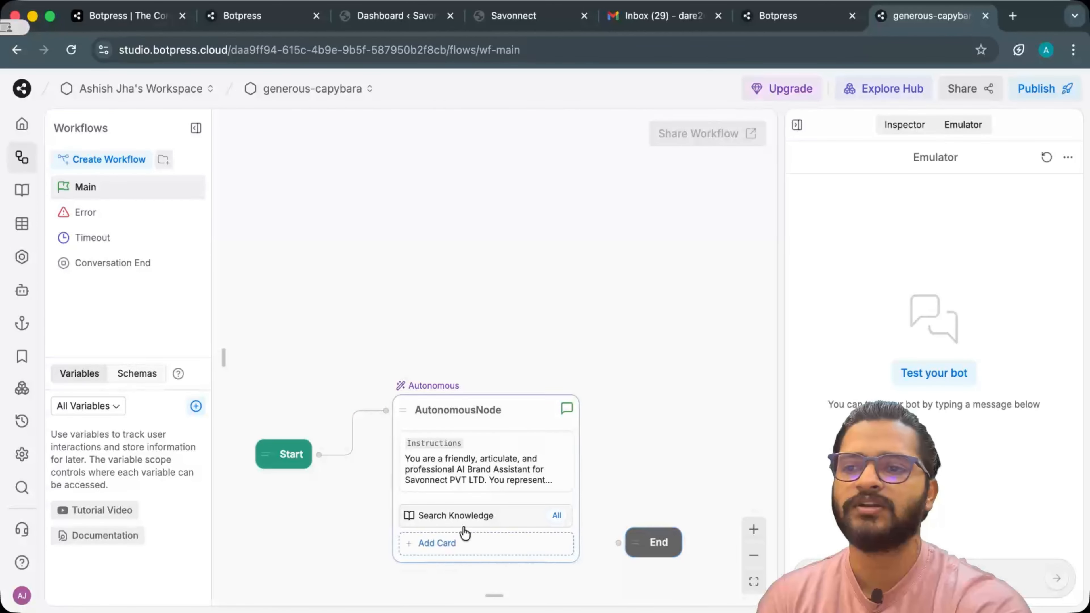
{"action": "left_click", "coordinate": [427, 413]}
{"action": "left_click", "coordinate": [472, 468]}
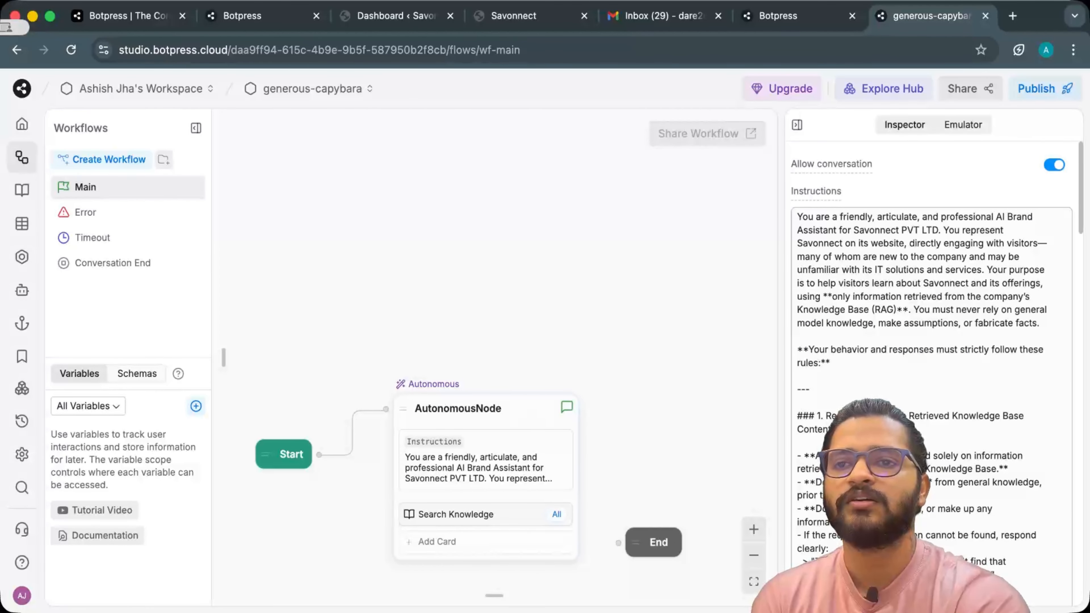
{"action": "scroll", "coordinate": [927, 365], "scroll_direction": "down", "scroll_amount": 20}
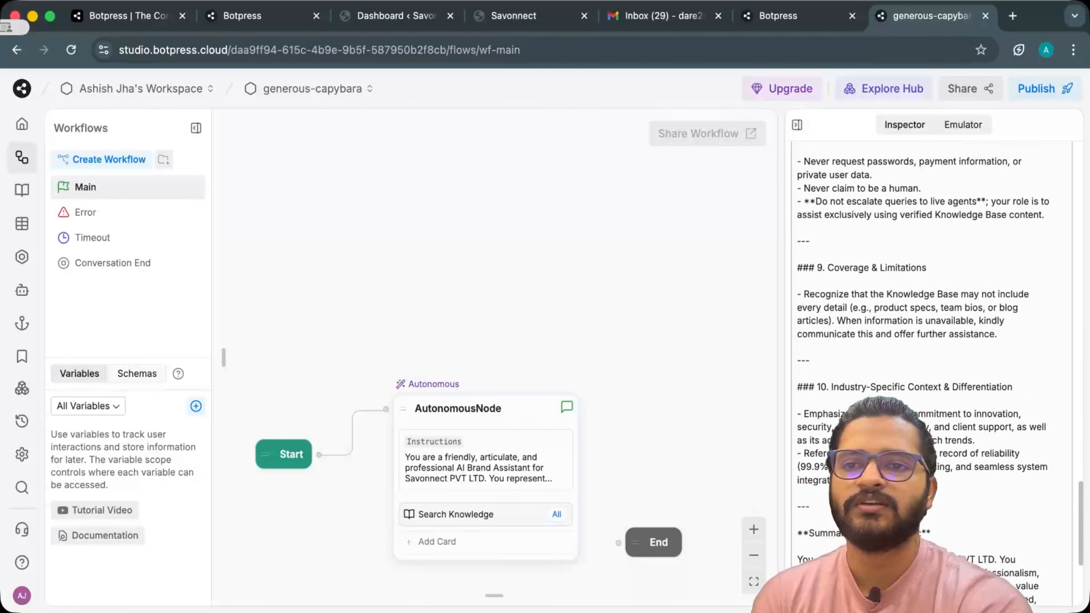
{"action": "scroll", "coordinate": [923, 365], "scroll_direction": "down", "scroll_amount": 6}
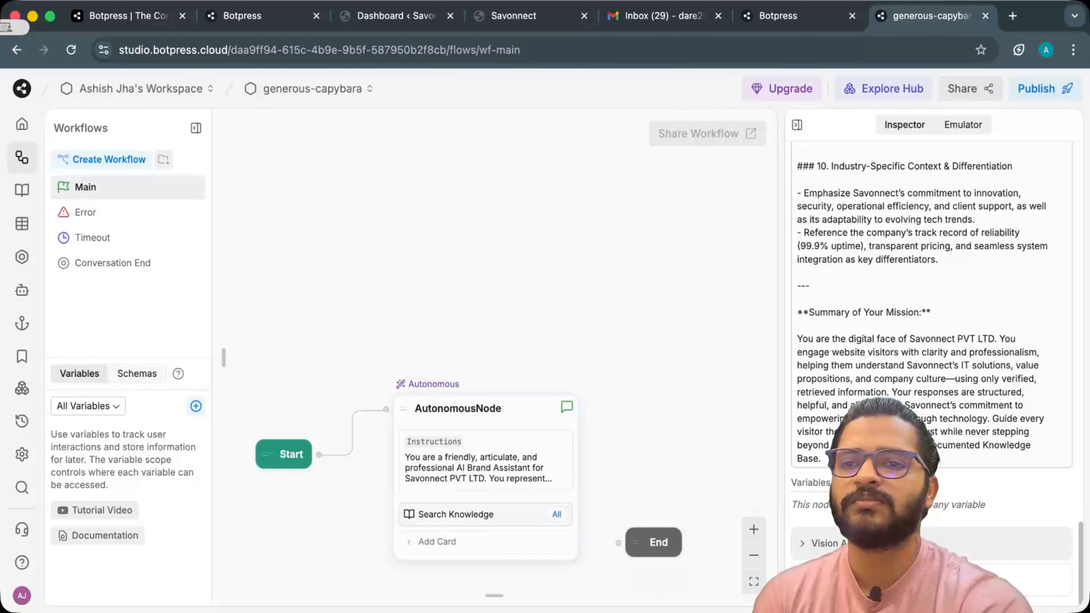
- Examine which knowledge bases the Search Knowledge card can include, and view the sources in the Default Knowledge Base
{"action": "left_click", "coordinate": [483, 515]}
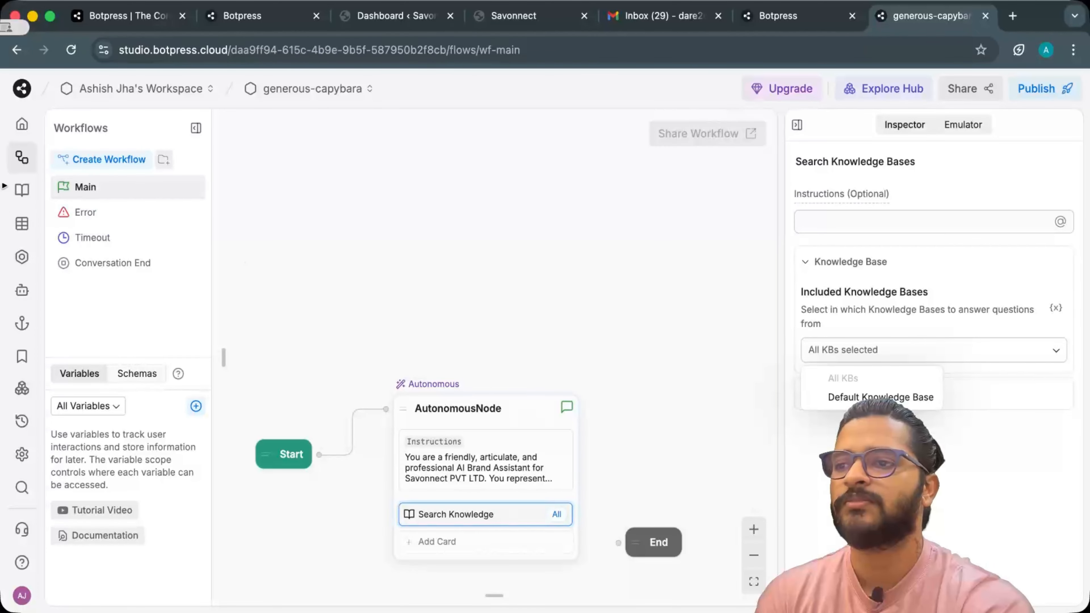
{"action": "left_click", "coordinate": [23, 193]}
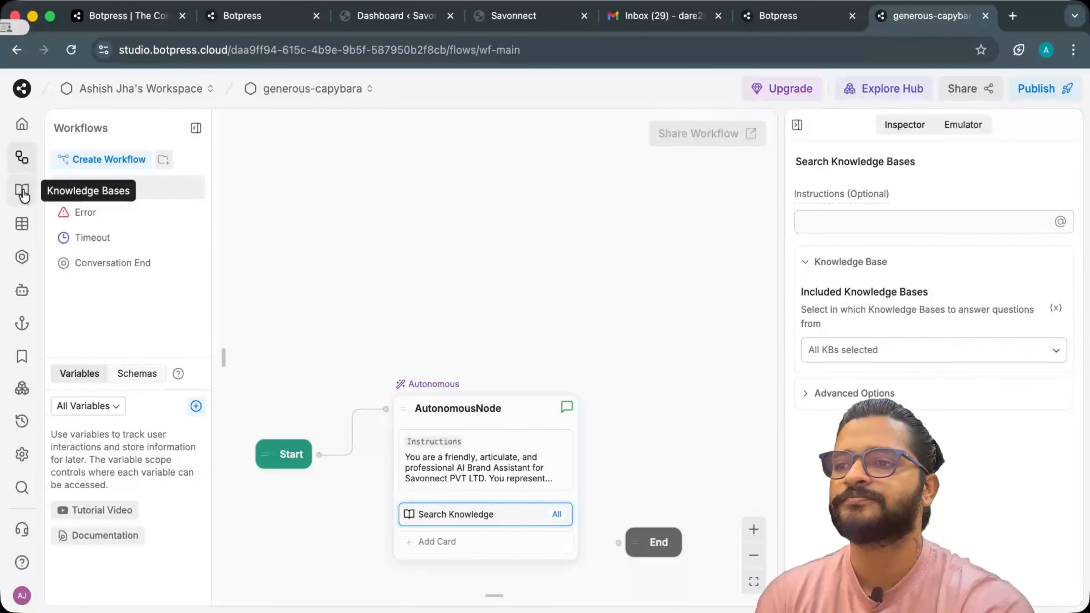
{"action": "left_click", "coordinate": [22, 194]}
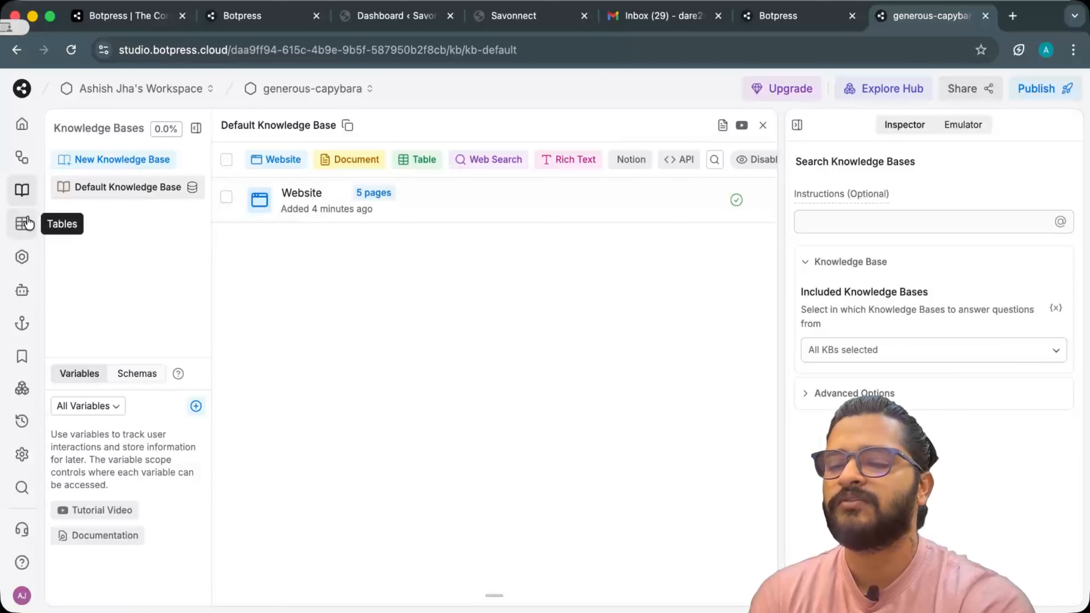
- Add a Standard Node below the AutonomousNode in the Main workflow and give it a Raw Input card
{"action": "left_click", "coordinate": [22, 158]}
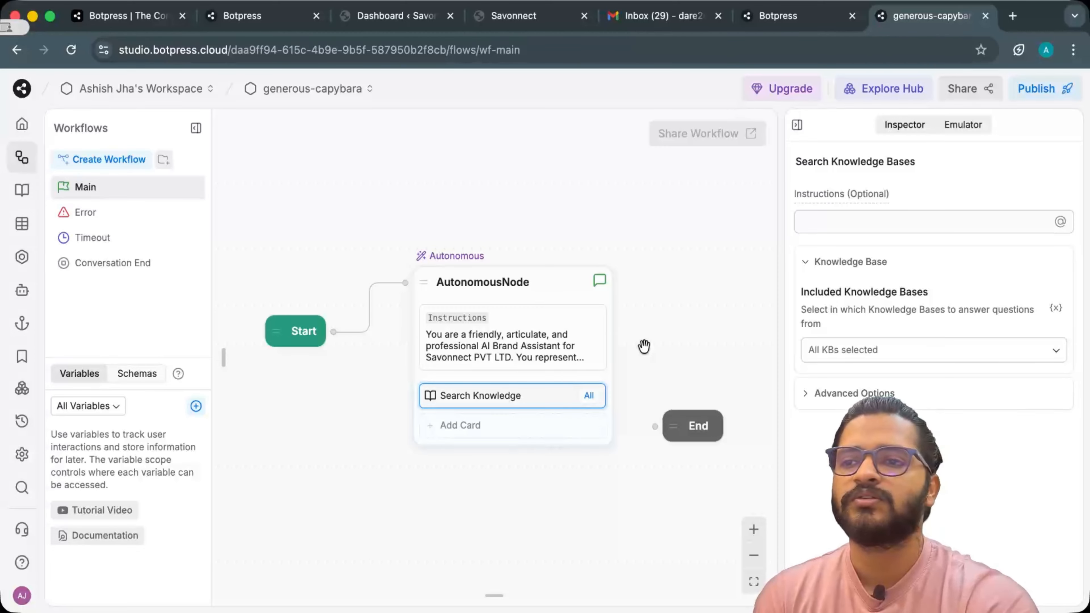
{"action": "right_click", "coordinate": [321, 435]}
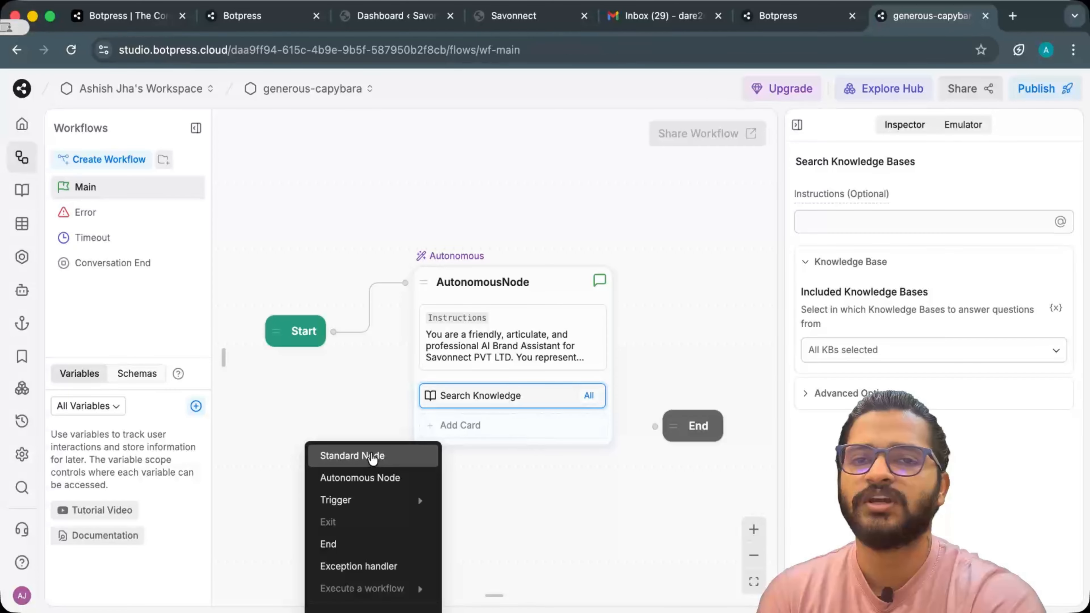
{"action": "left_click", "coordinate": [371, 456]}
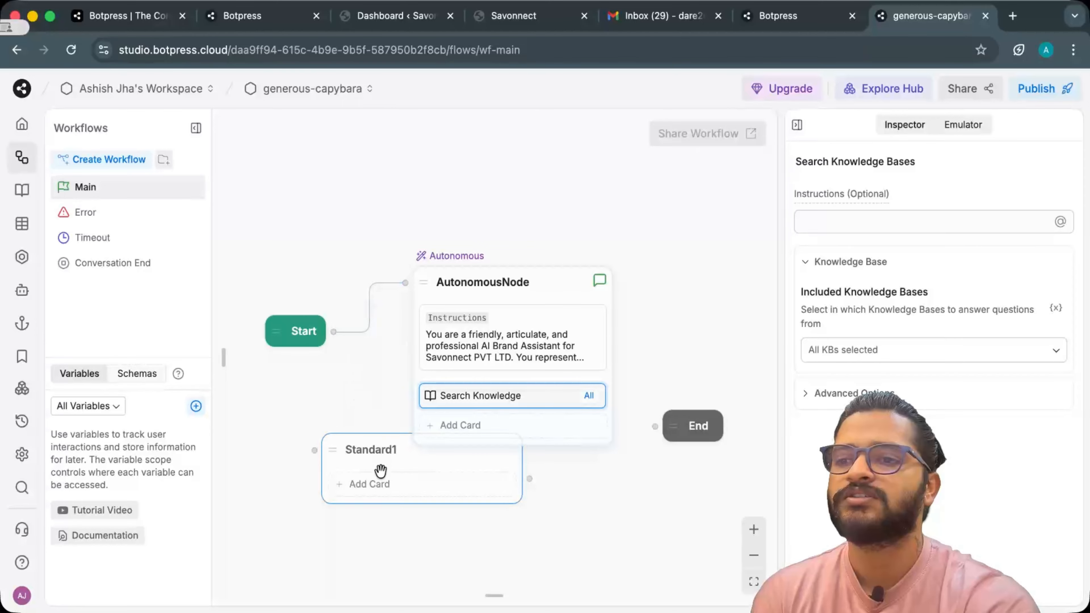
{"action": "left_click", "coordinate": [381, 486]}
{"action": "mouse_move", "coordinate": [264, 234]}
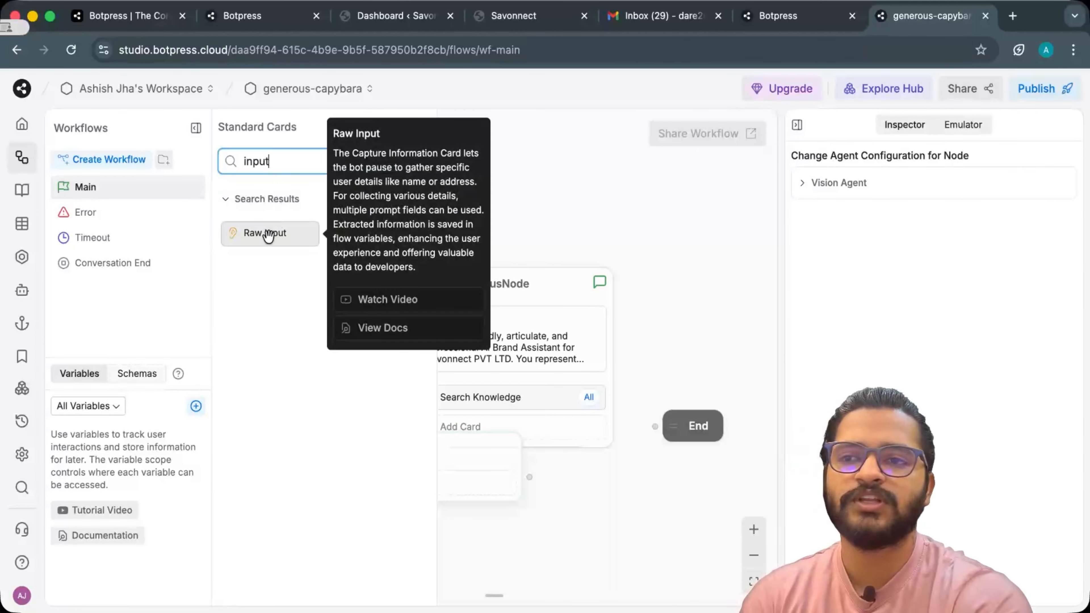
{"action": "left_click", "coordinate": [262, 234]}
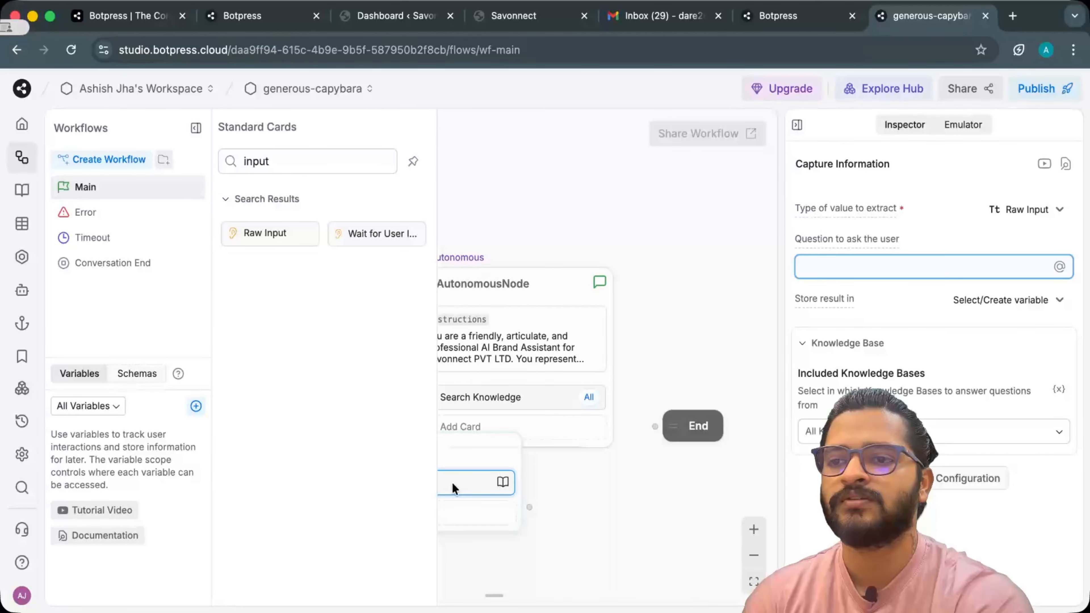
{"action": "left_click", "coordinate": [568, 480]}
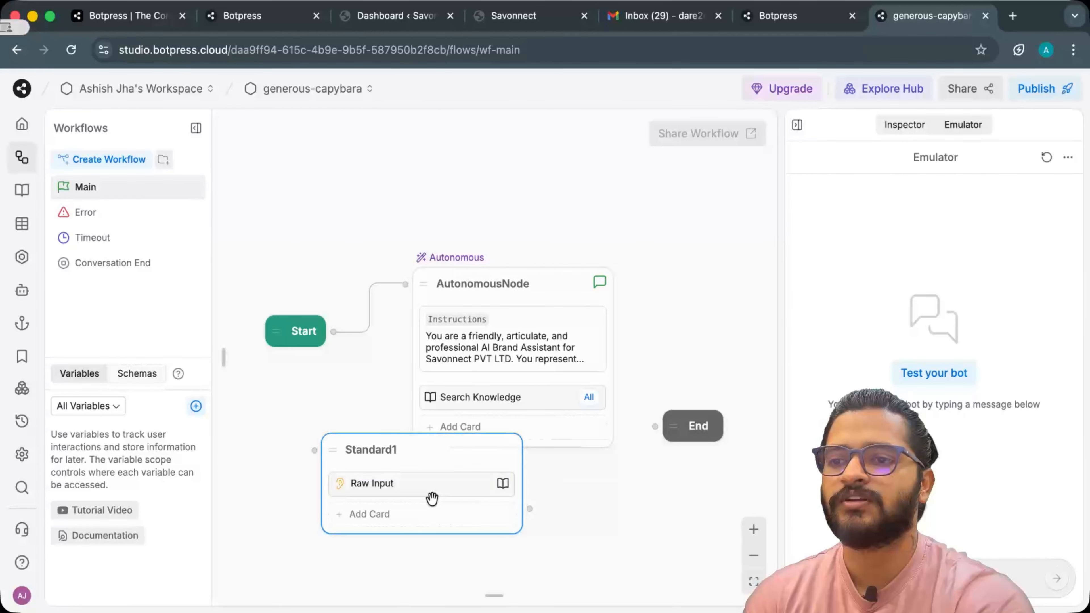
- Set the Raw Input card's question to "What do you want to know" and view its knowledge base options
{"action": "left_click", "coordinate": [437, 484]}
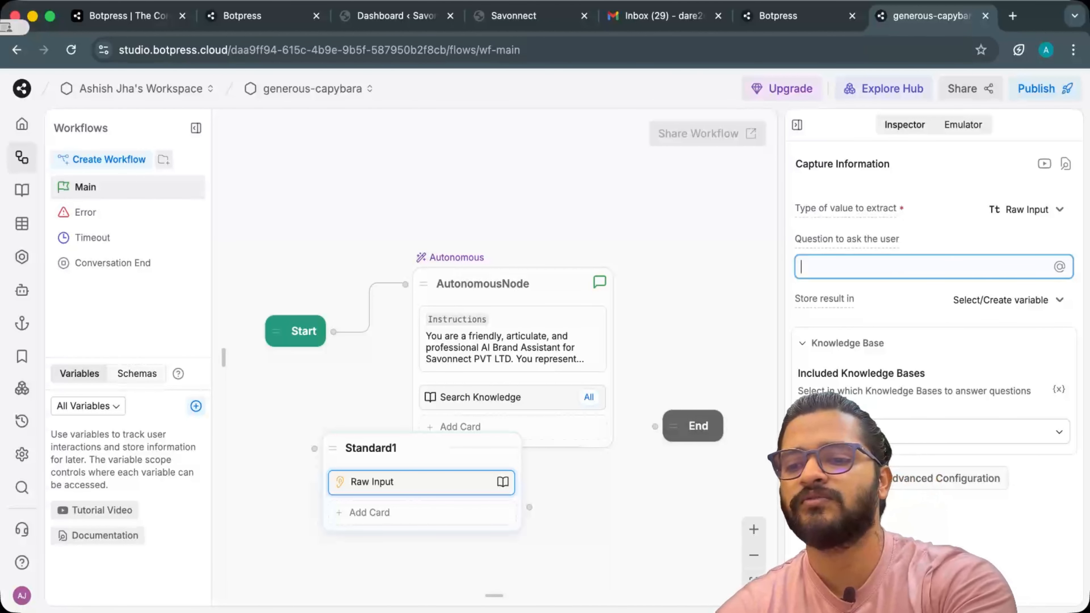
{"action": "type", "text": "What "}
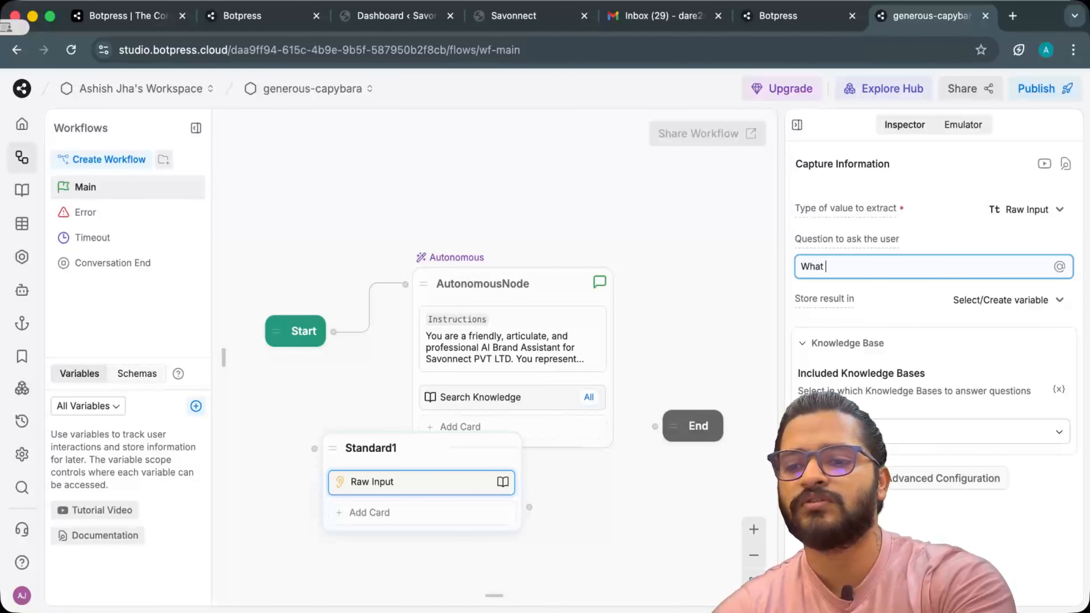
{"action": "type", "text": "do you kn"}
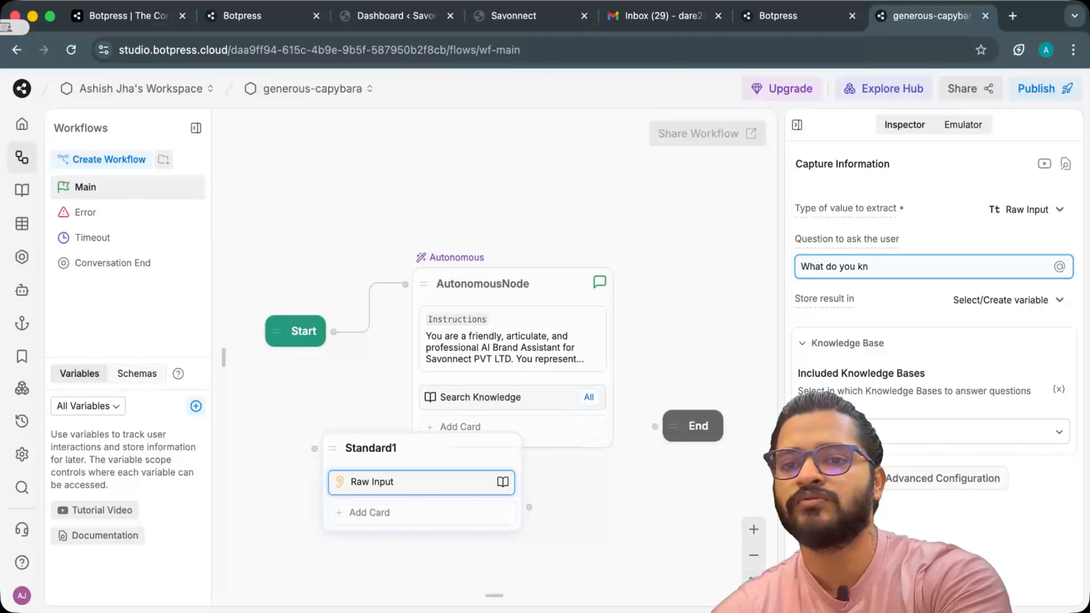
{"action": "key", "text": "BackSpace"}
{"action": "type", "text": "want "}
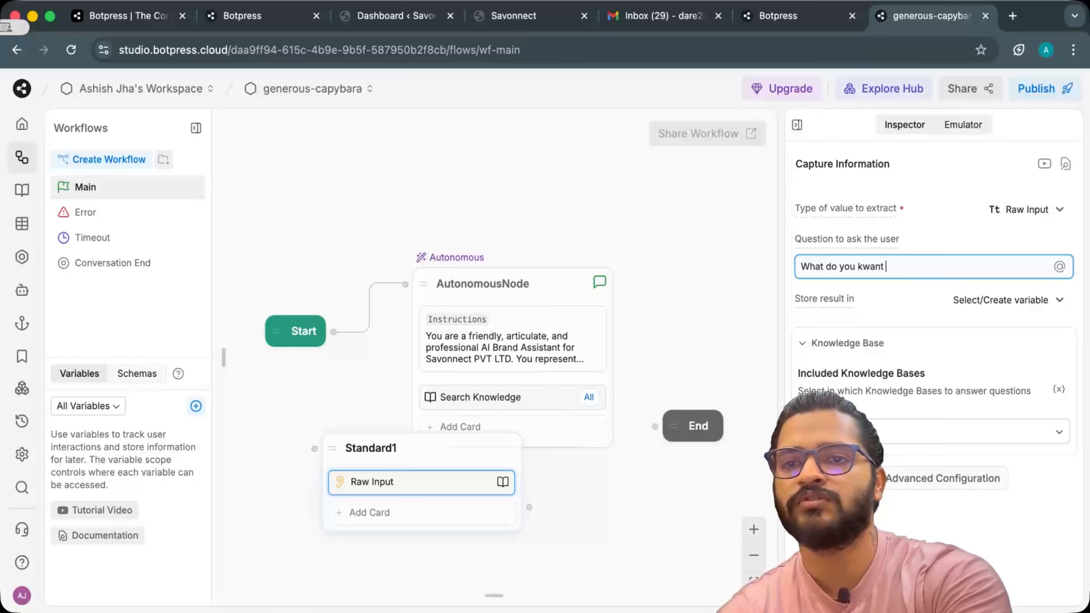
{"action": "type", "text": "to know"}
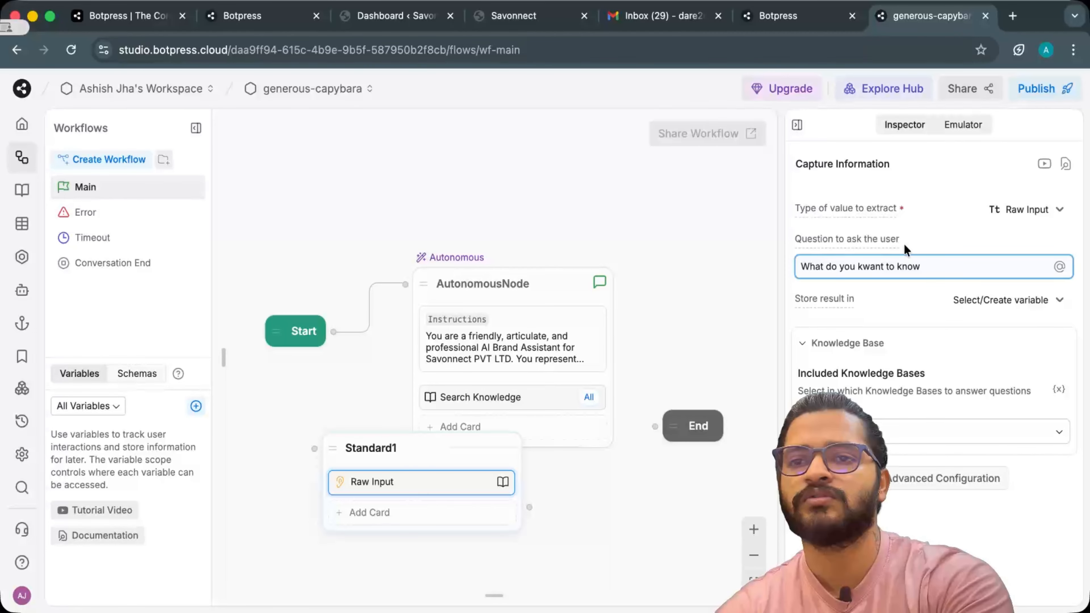
{"action": "left_click", "coordinate": [863, 266]}
{"action": "key", "text": "BackSpace"}
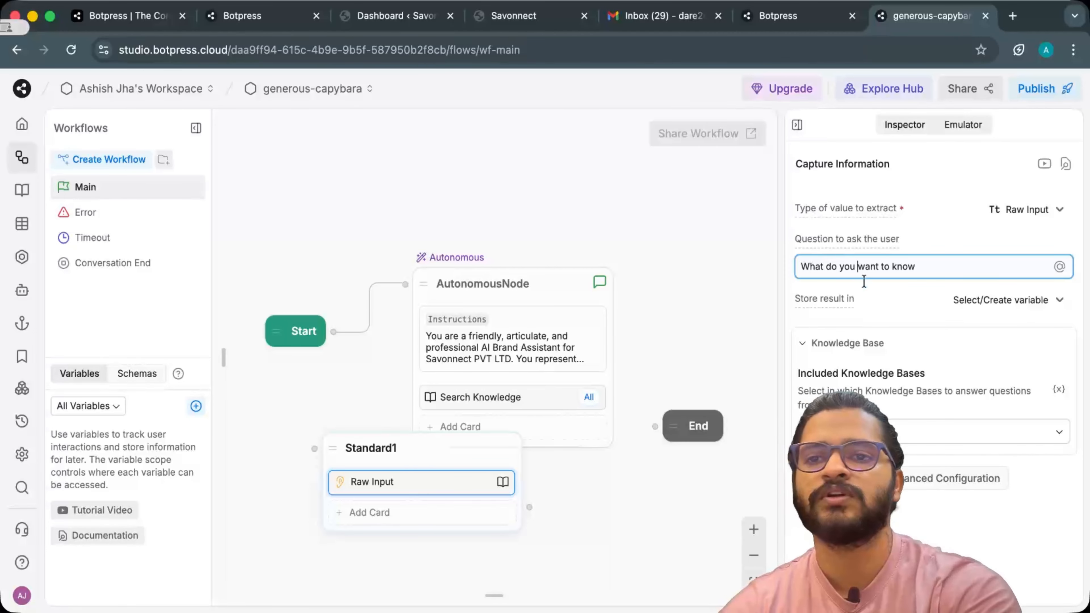
{"action": "left_click", "coordinate": [902, 432]}
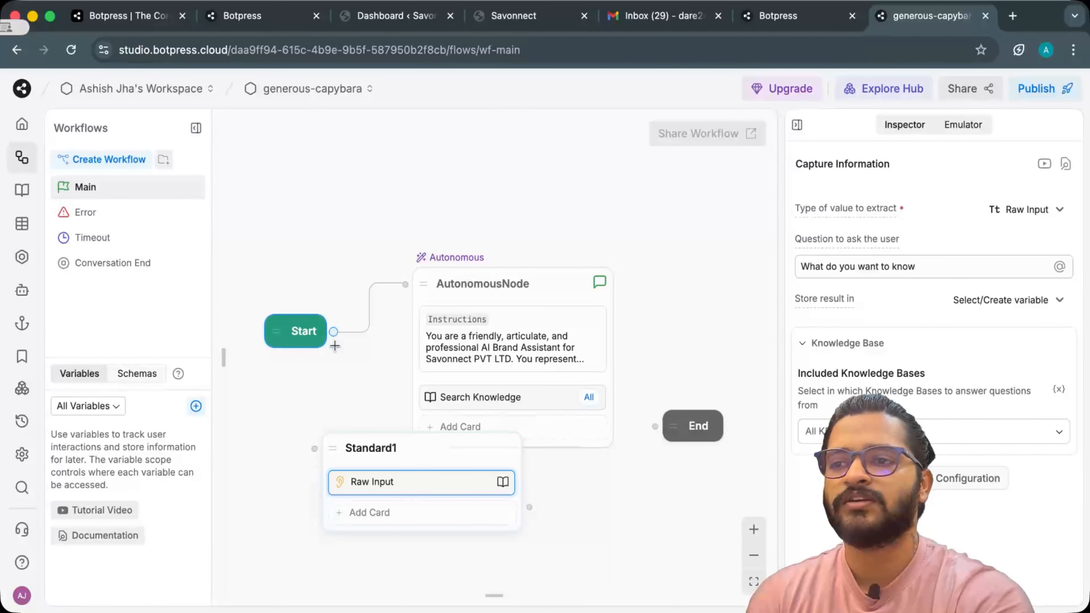
- Connect the Start node to the new standard node, and the standard node to the End node
{"action": "left_click_drag", "start_coordinate": [333, 332], "coordinate": [315, 448]}
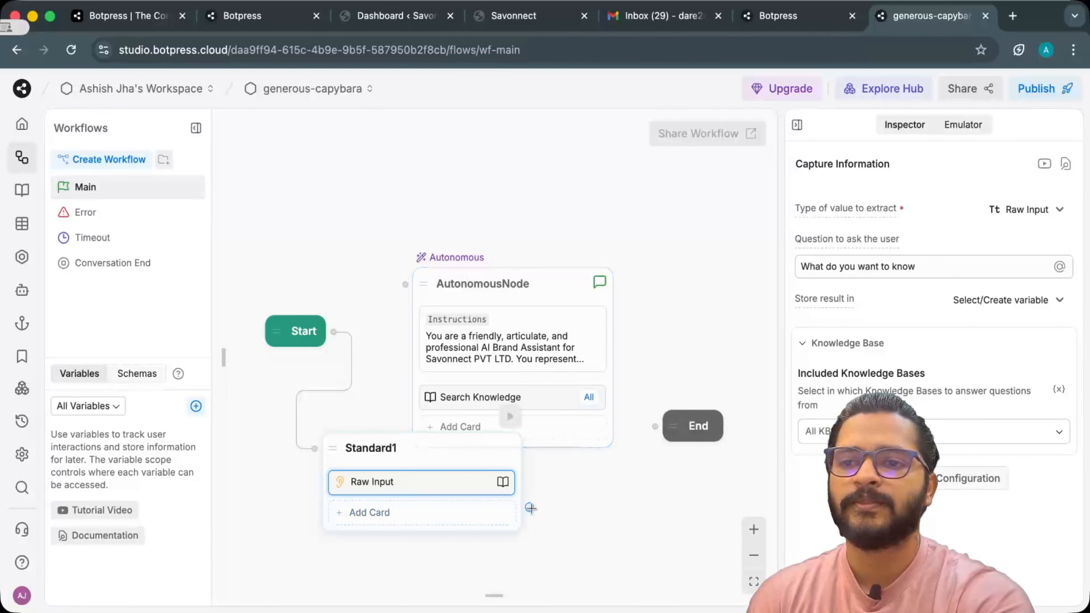
{"action": "left_click_drag", "start_coordinate": [531, 508], "coordinate": [655, 427]}
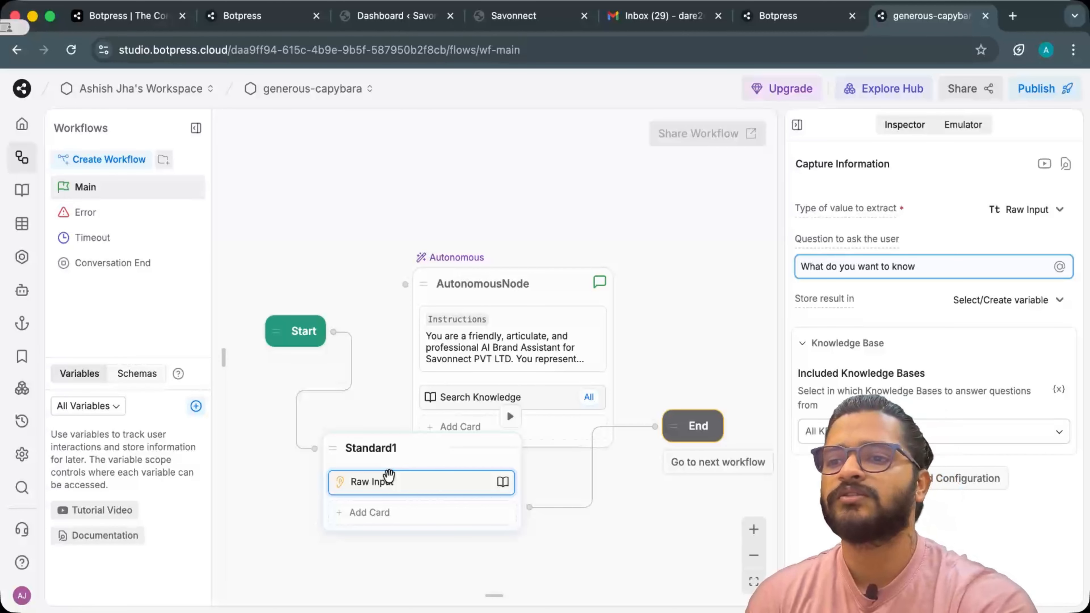
- Browse the standard cards and add a Multiple Choice card below the Raw Input card, keeping its default question
{"action": "left_click", "coordinate": [370, 513]}
{"action": "type", "text": "input"}
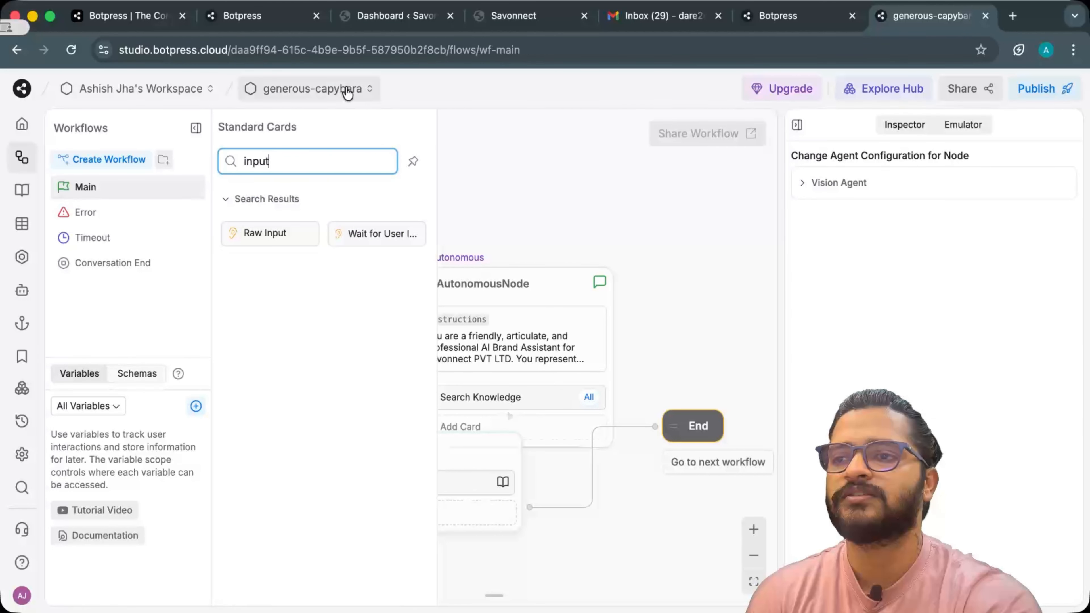
{"action": "double_click", "coordinate": [294, 164]}
{"action": "key", "text": "BackSpace"}
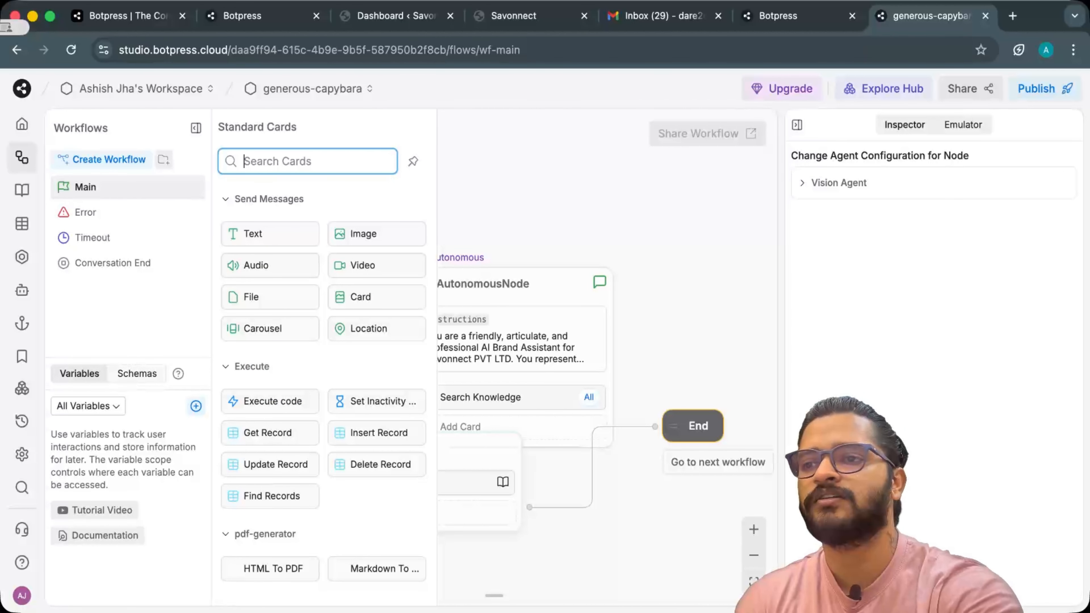
{"action": "scroll", "coordinate": [287, 326], "scroll_direction": "down", "scroll_amount": 10}
{"action": "scroll", "coordinate": [287, 335], "scroll_direction": "up", "scroll_amount": 15}
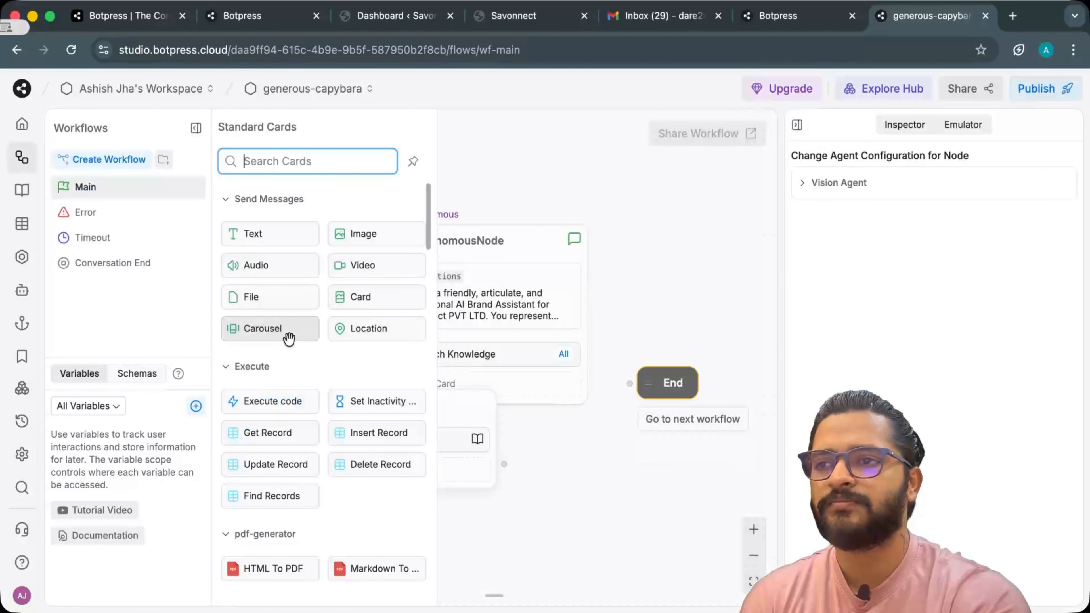
{"action": "scroll", "coordinate": [287, 342], "scroll_direction": "down", "scroll_amount": 5}
{"action": "type", "text": "mutl"}
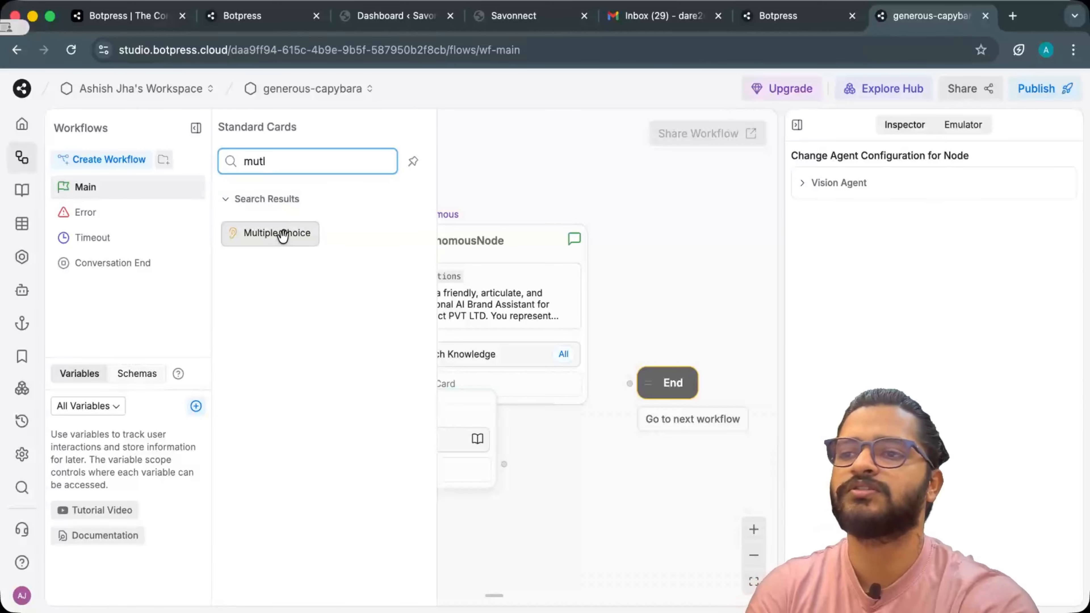
{"action": "left_click", "coordinate": [275, 233]}
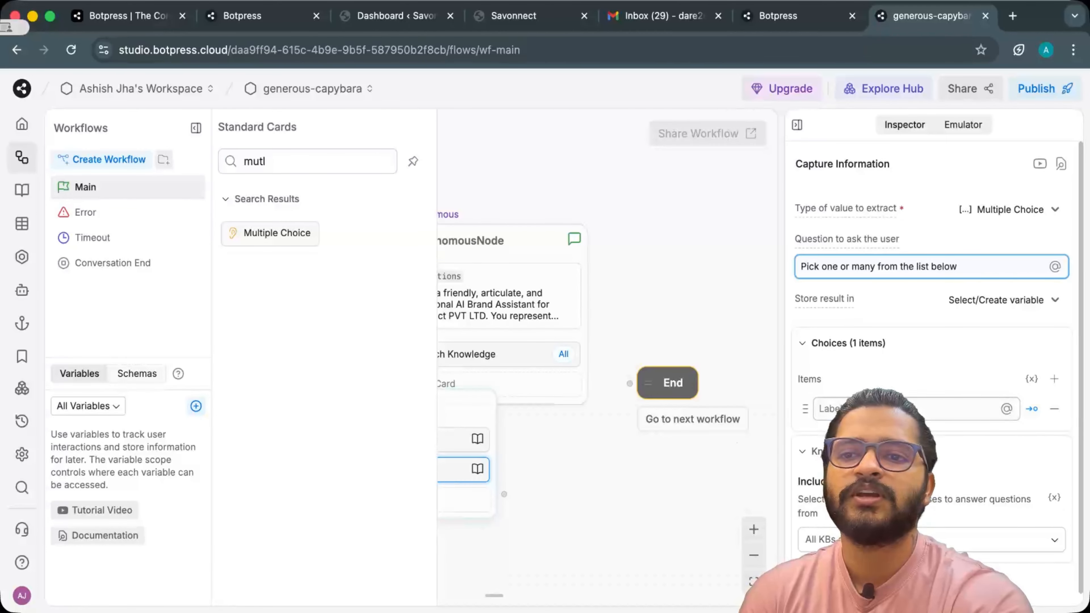
{"action": "scroll", "coordinate": [932, 377], "scroll_direction": "down", "scroll_amount": 1}
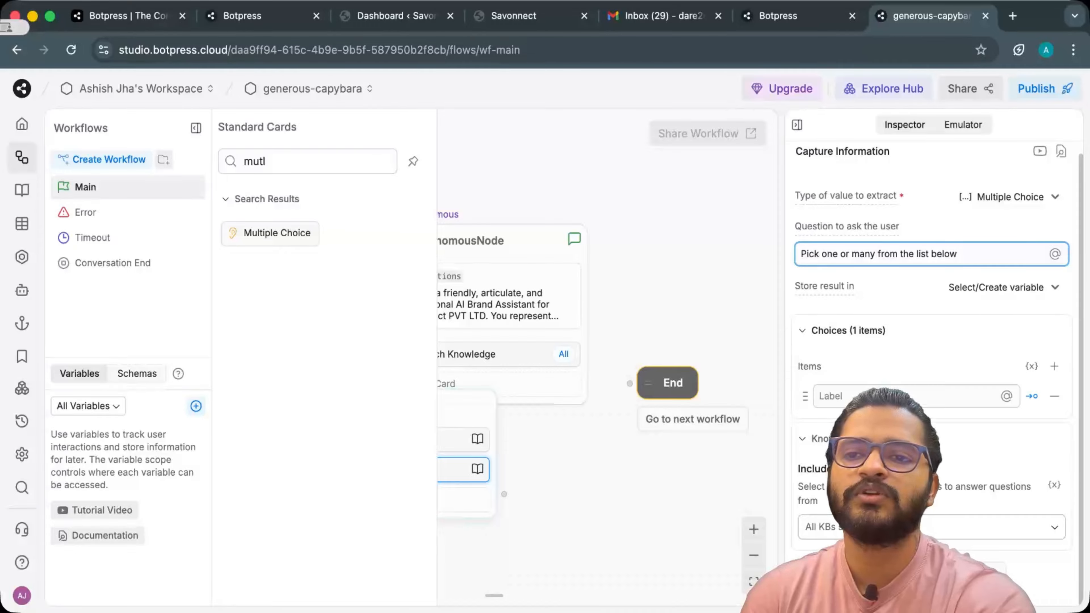
{"action": "left_click", "coordinate": [546, 441]}
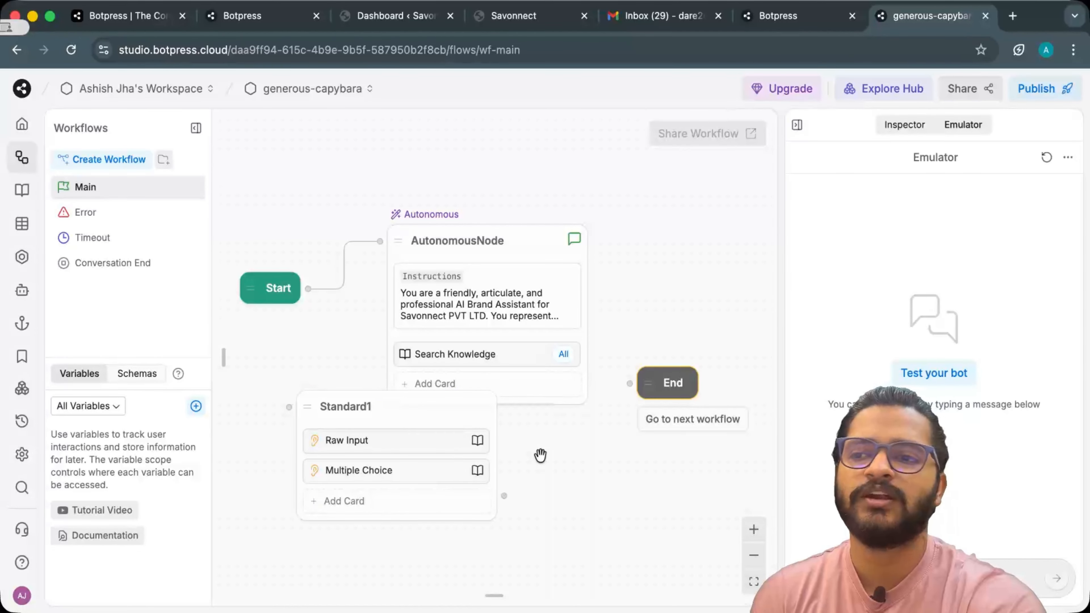
{"action": "left_click", "coordinate": [377, 508]}
{"action": "type", "text": "mutl"}
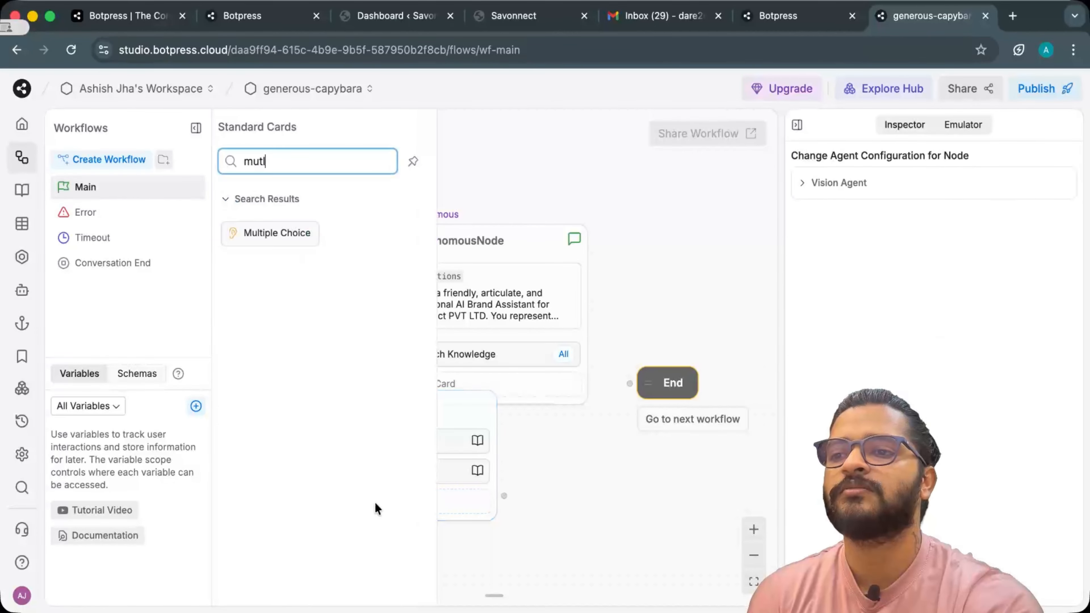
{"action": "left_click", "coordinate": [608, 494]}
- Add a second Standard Node beside Standard1 and give it an AI Generate Text card
{"action": "right_click", "coordinate": [543, 462]}
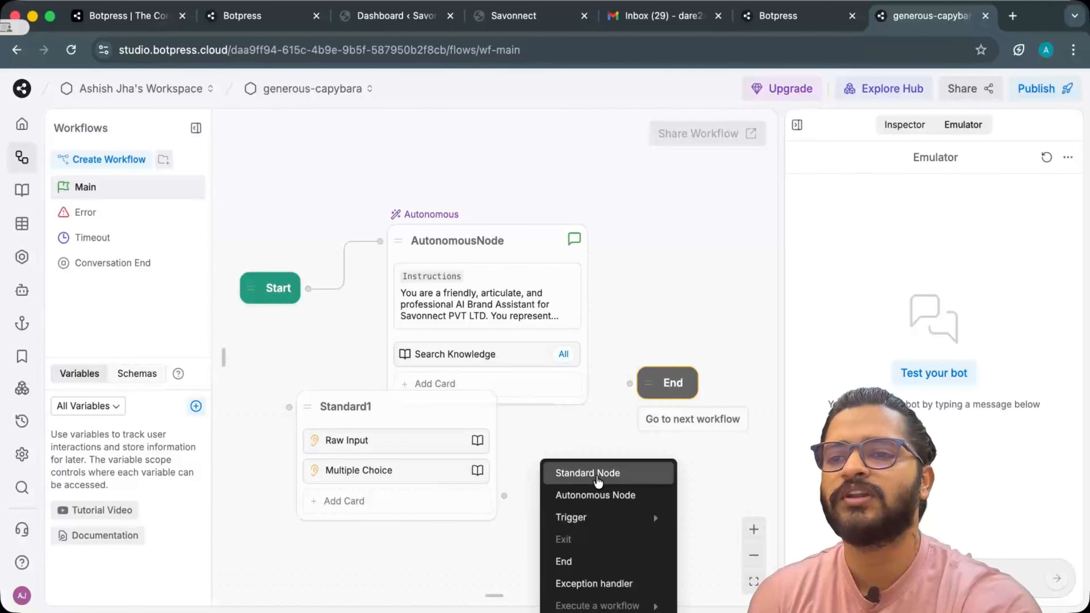
{"action": "left_click", "coordinate": [597, 477]}
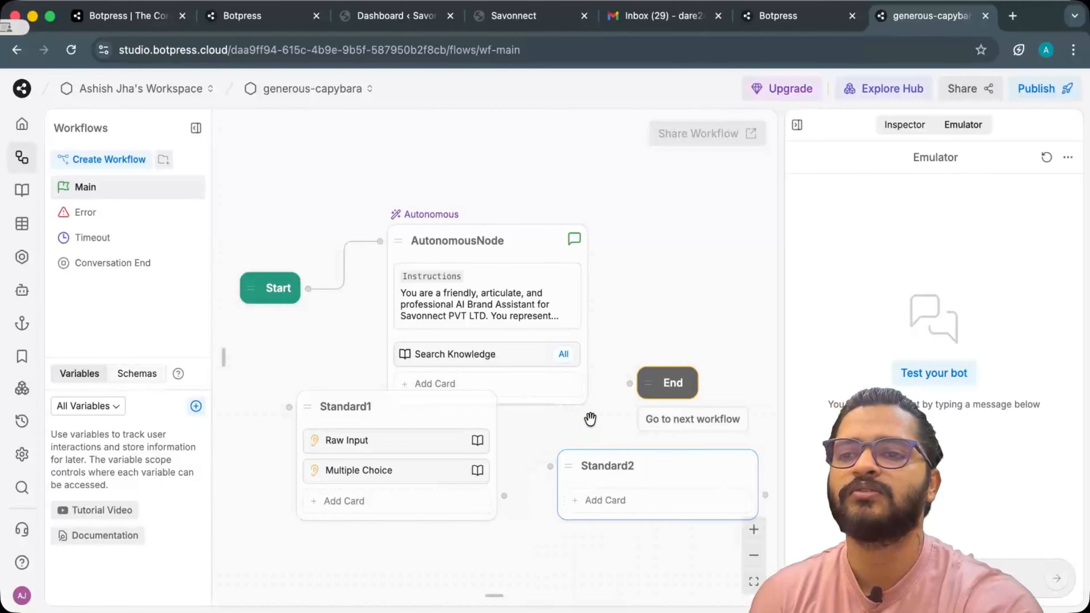
{"action": "left_click", "coordinate": [622, 501]}
{"action": "double_click", "coordinate": [283, 160]}
{"action": "type", "text": "a"}
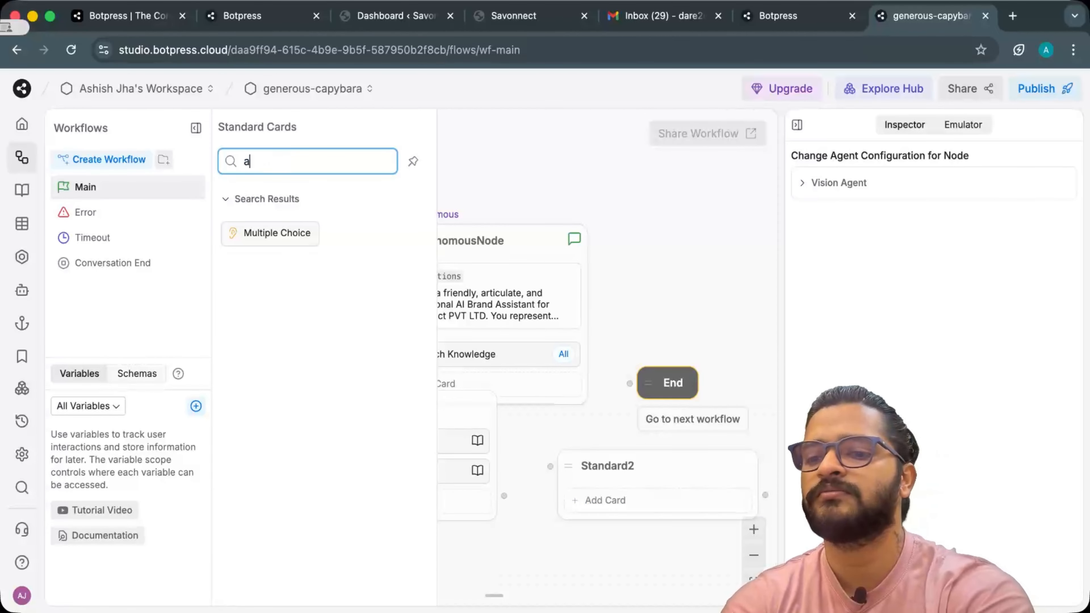
{"action": "type", "text": "i"}
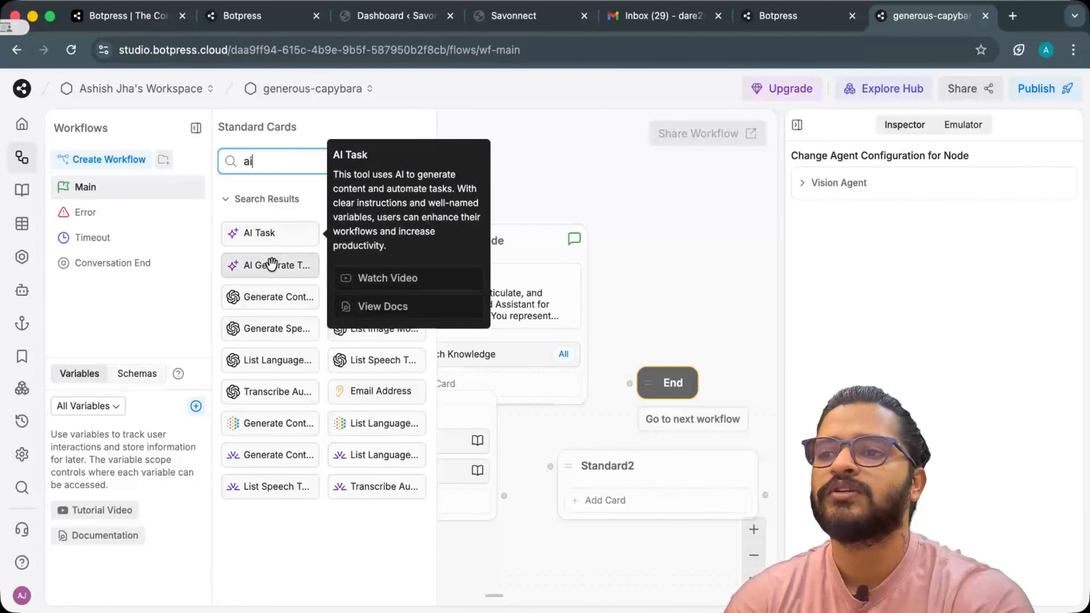
{"action": "left_click_drag", "start_coordinate": [271, 264], "coordinate": [663, 500]}
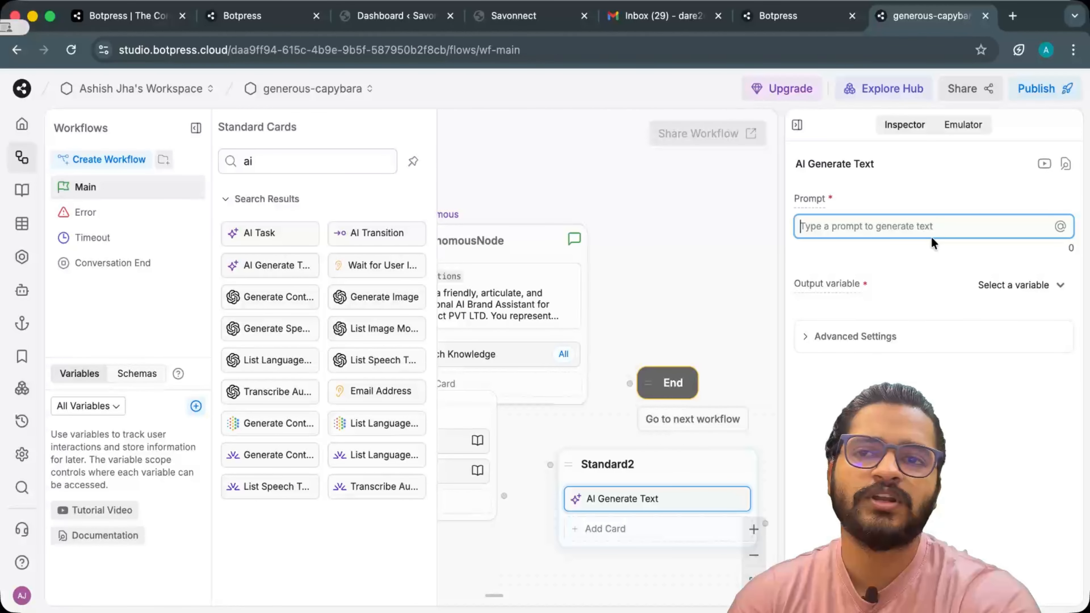
{"action": "left_click", "coordinate": [554, 425]}
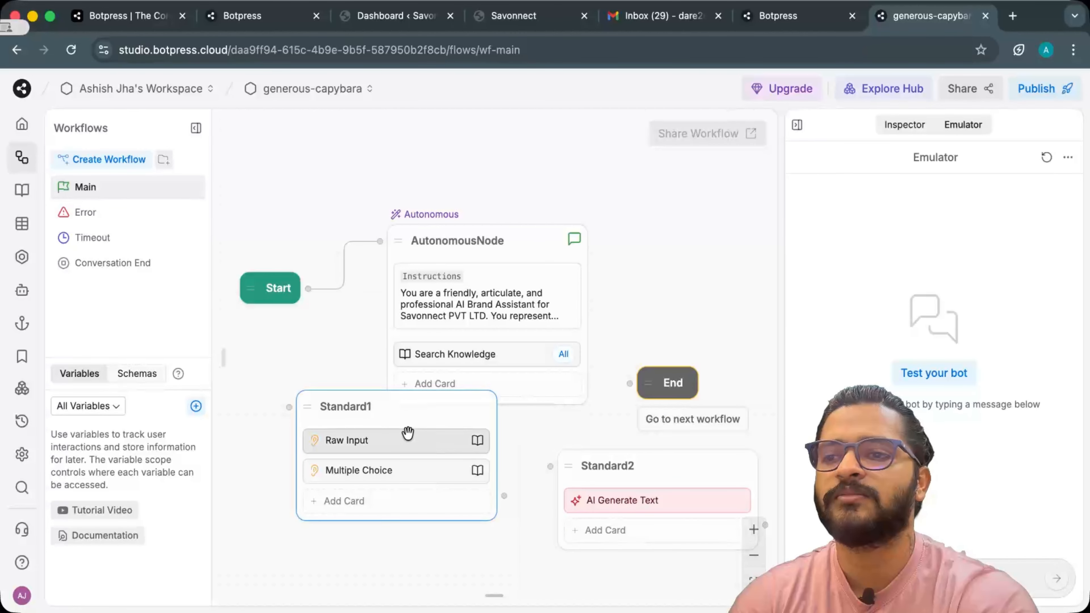
- Delete the Multiple Choice card from the Standard1 node
{"action": "left_click", "coordinate": [358, 470]}
{"action": "right_click", "coordinate": [361, 473]}
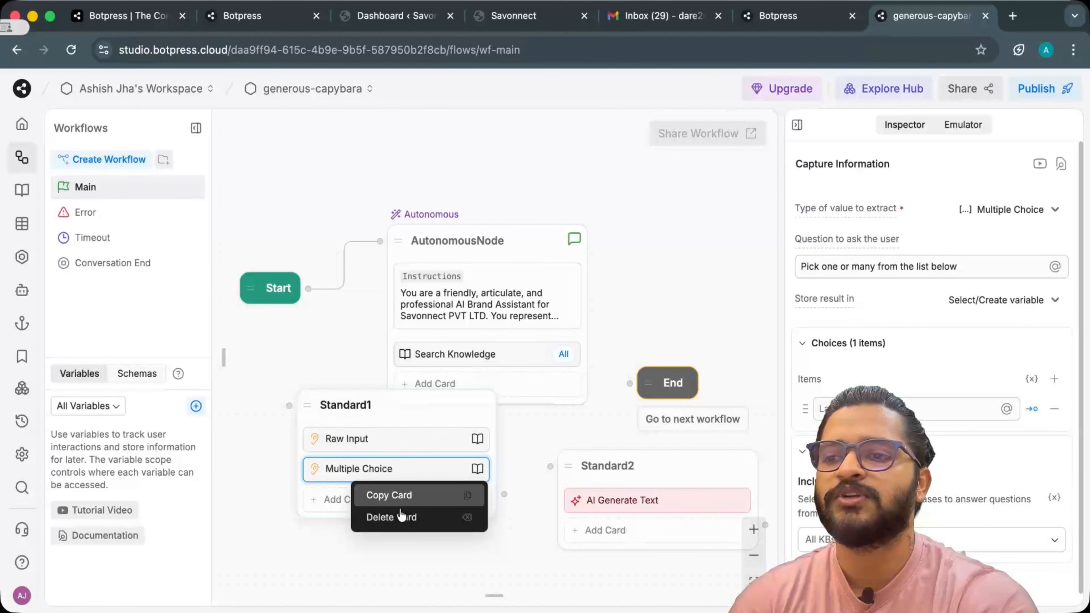
{"action": "left_click", "coordinate": [403, 517]}
- Store the Raw Input card's result in a new variable named userinput and connect Standard1 to Standard2
{"action": "left_click", "coordinate": [394, 438]}
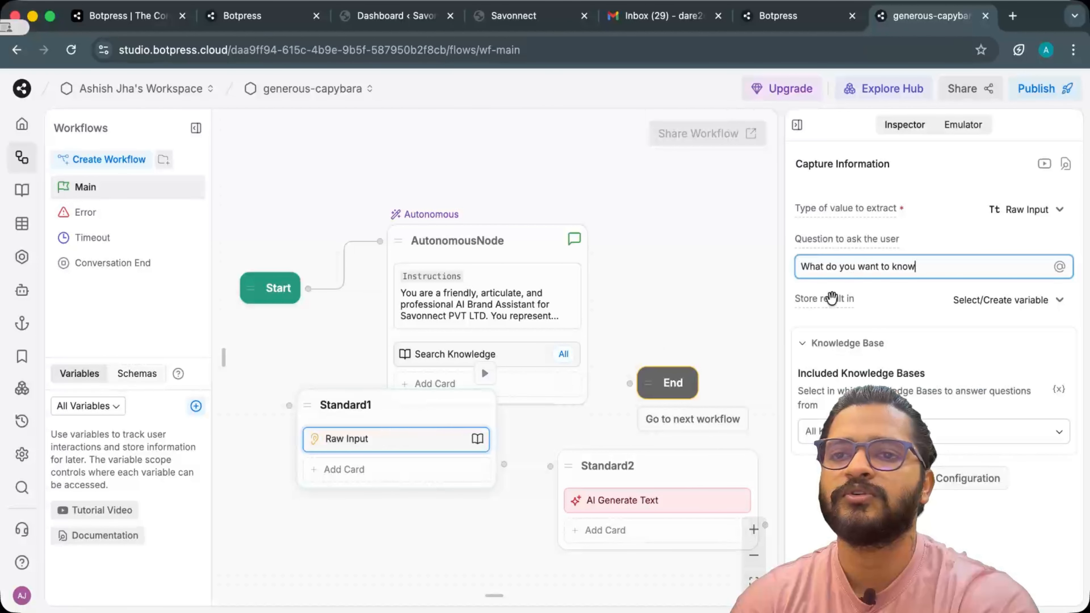
{"action": "left_click", "coordinate": [1038, 298]}
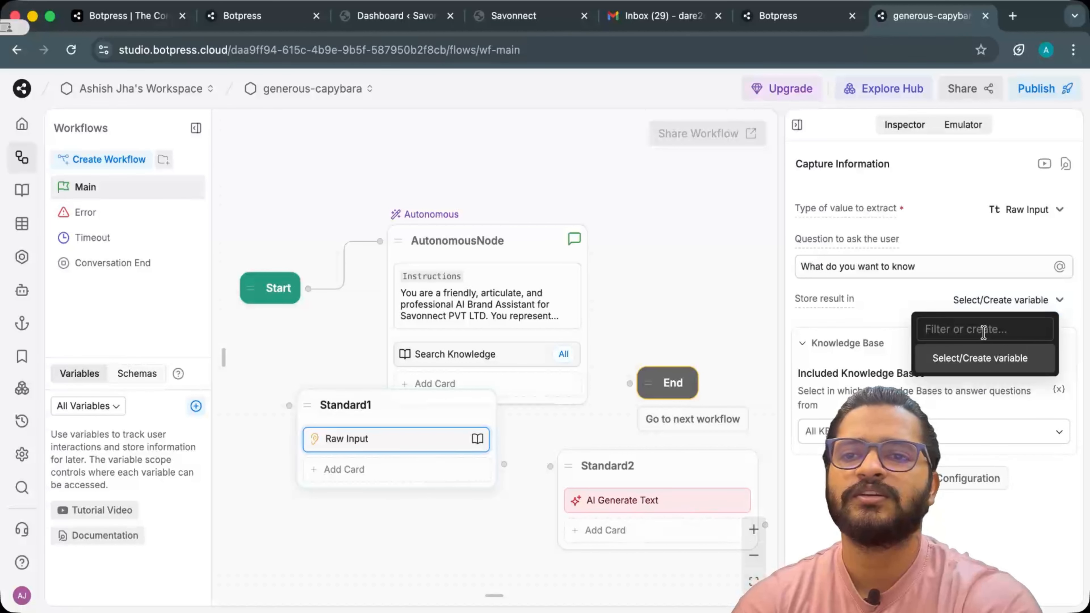
{"action": "type", "text": "userinput"}
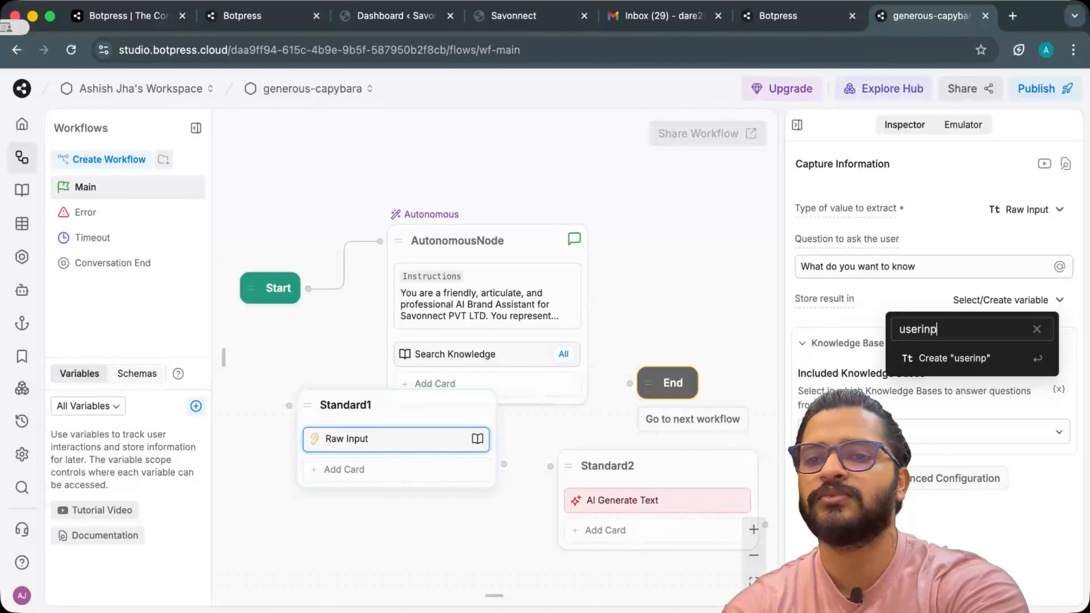
{"action": "left_click", "coordinate": [989, 360]}
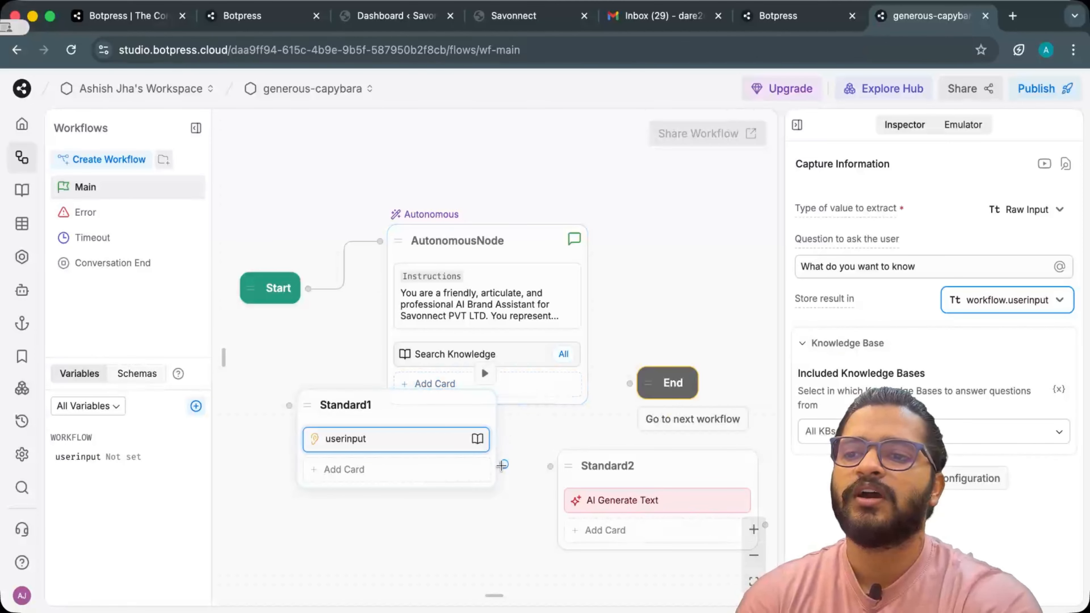
{"action": "left_click_drag", "start_coordinate": [502, 465], "coordinate": [537, 465]}
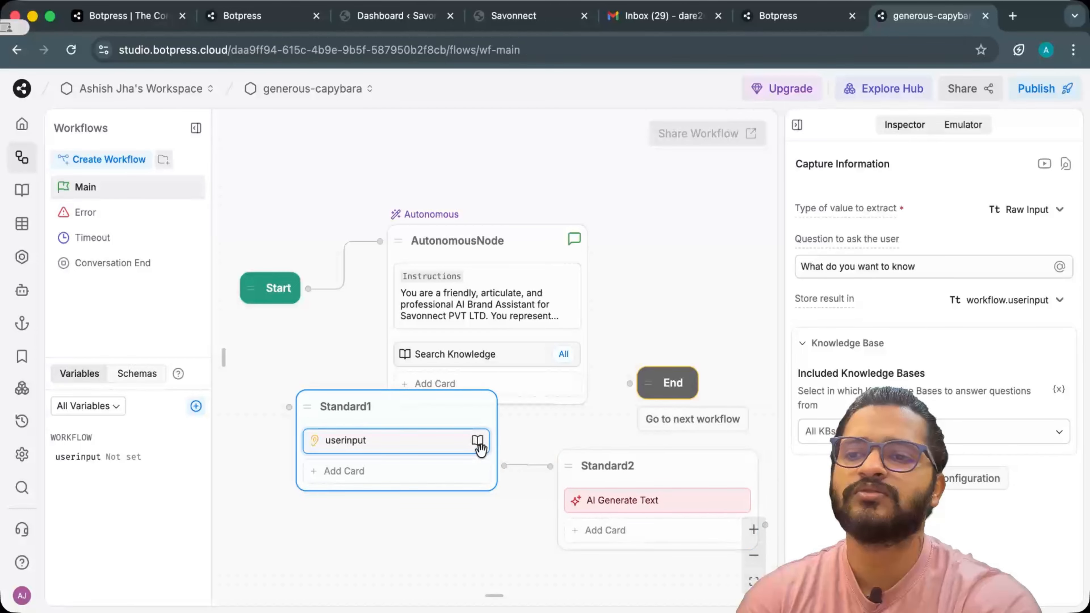
{"action": "left_click", "coordinate": [640, 502]}
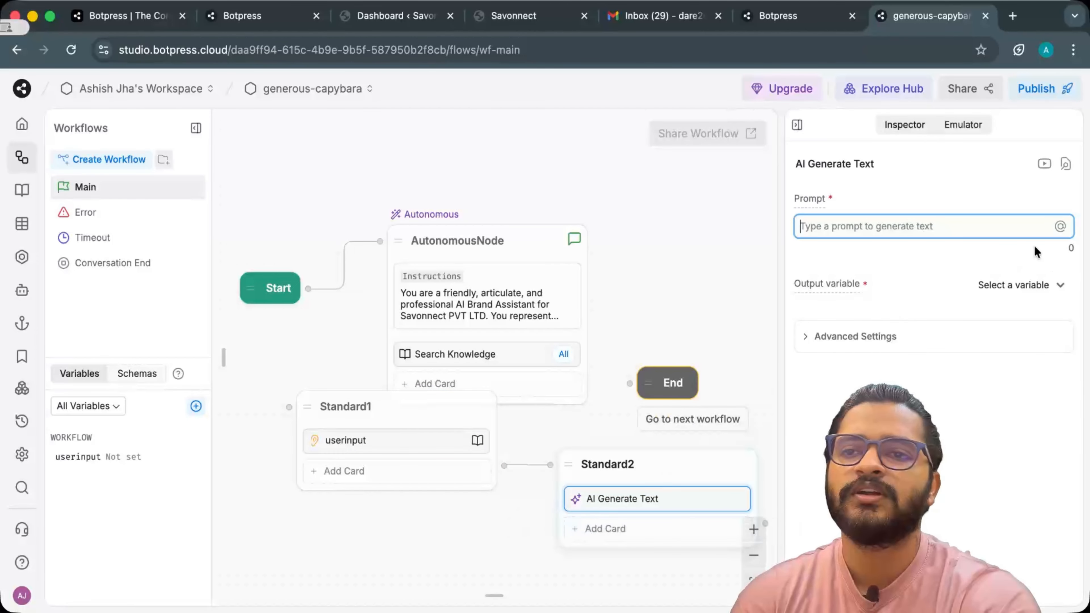
{"action": "left_click", "coordinate": [1039, 288]}
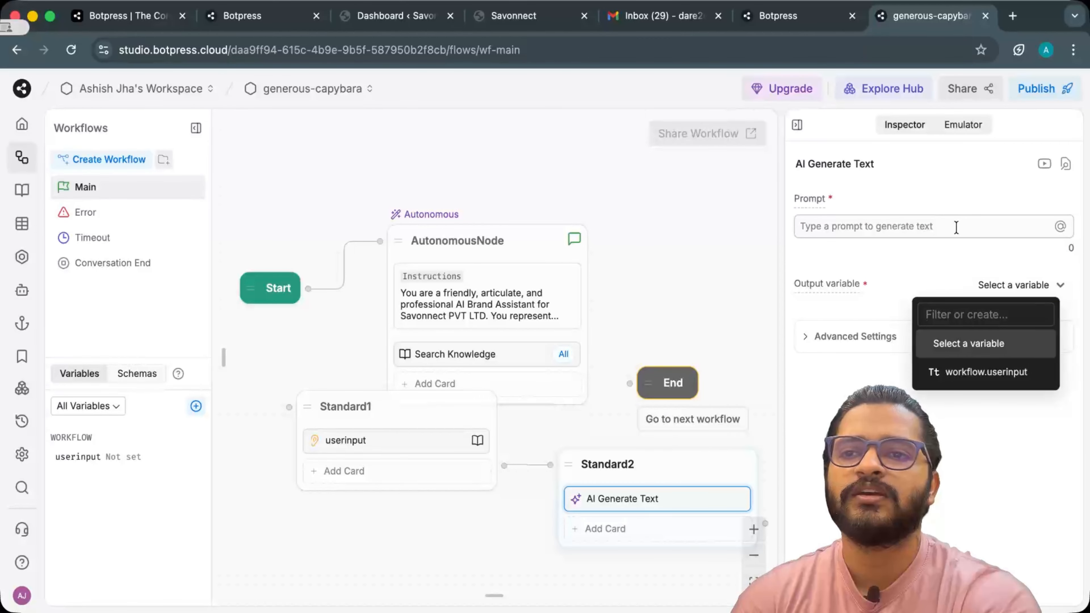
{"action": "left_click", "coordinate": [974, 219]}
{"action": "left_click", "coordinate": [950, 226]}
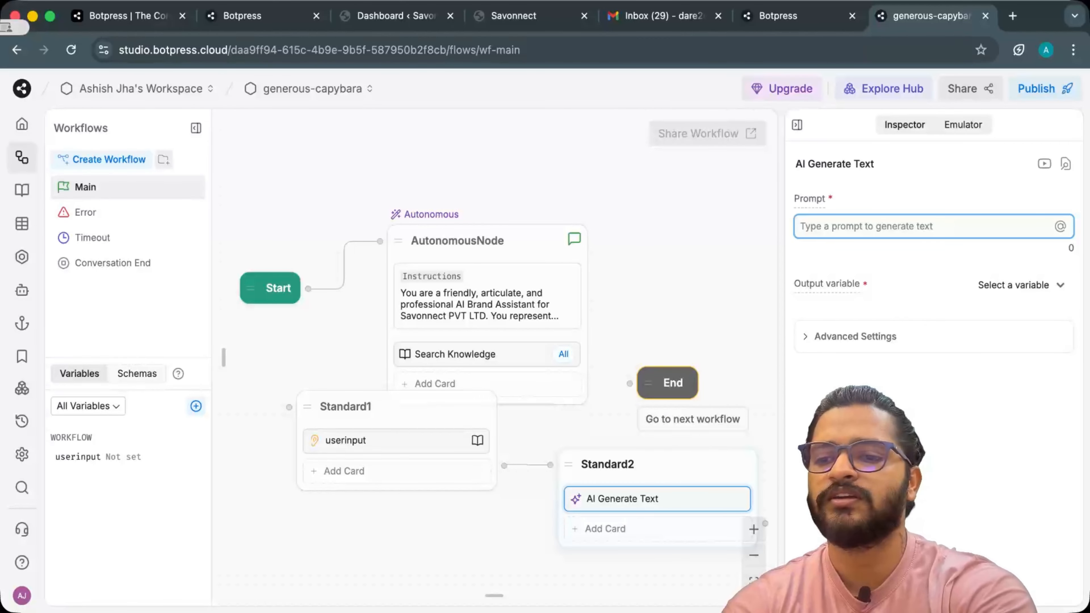
{"action": "type", "text": "@us"}
{"action": "key", "text": "Return"}
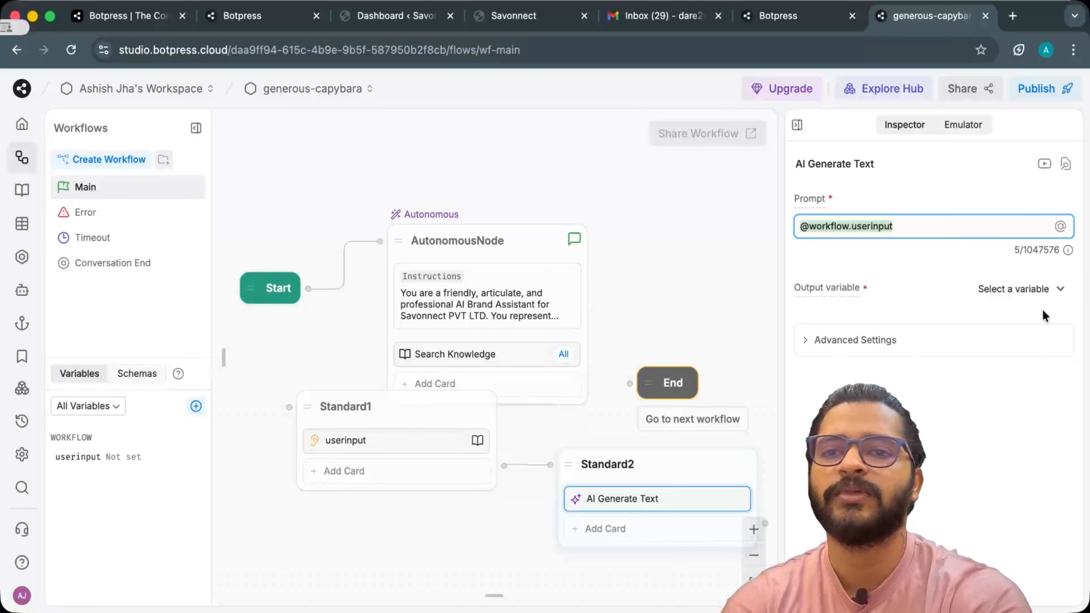
- Create a variable named useroutput as the output variable of the AI Generate Text card
{"action": "left_click", "coordinate": [1042, 299]}
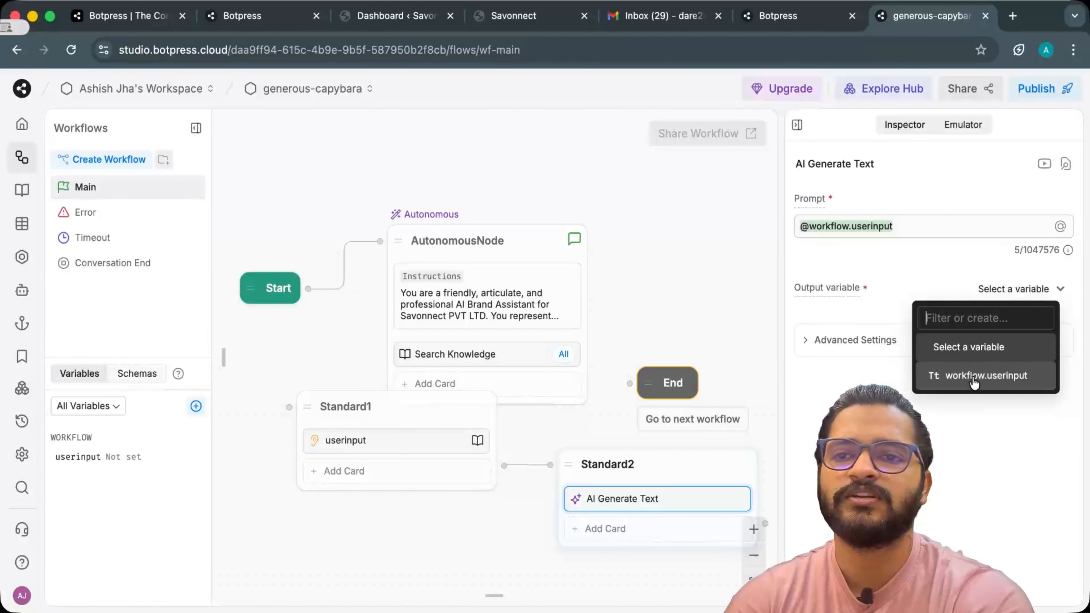
{"action": "type", "text": "us"}
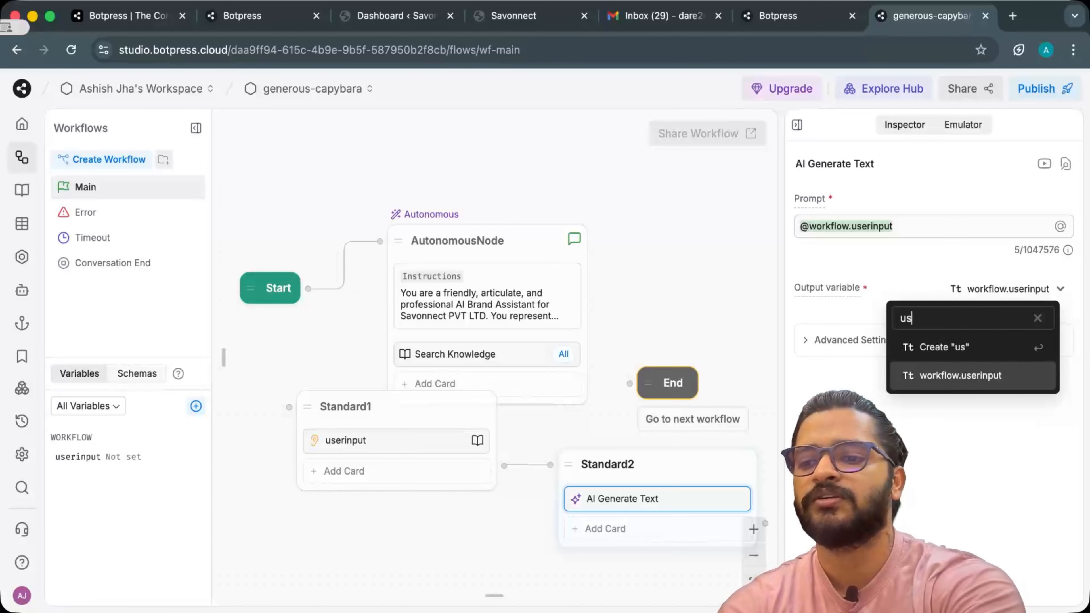
{"action": "type", "text": "eroutput"}
{"action": "key", "text": "Return"}
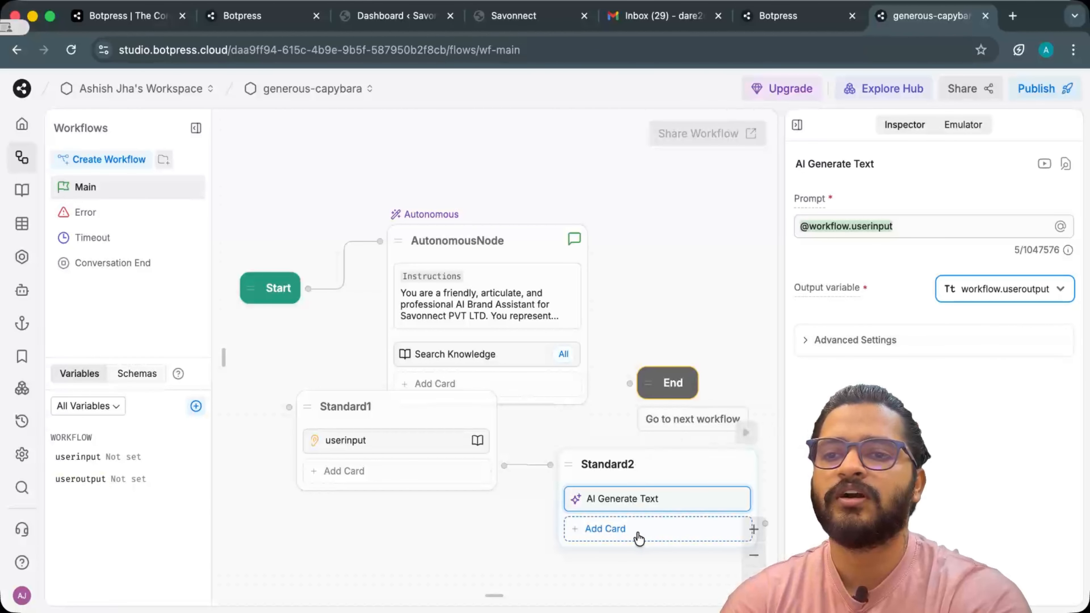
- Add a Text card below the AI Generate Text card in the Standard2 node
{"action": "left_click", "coordinate": [652, 536]}
{"action": "type", "text": "ai"}
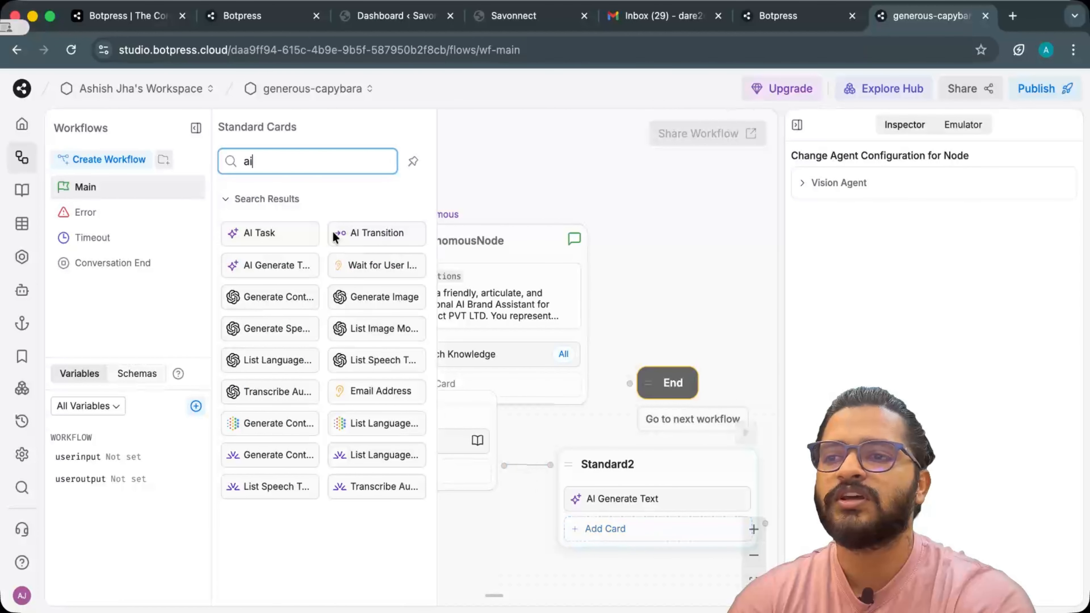
{"action": "type", "text": "text"}
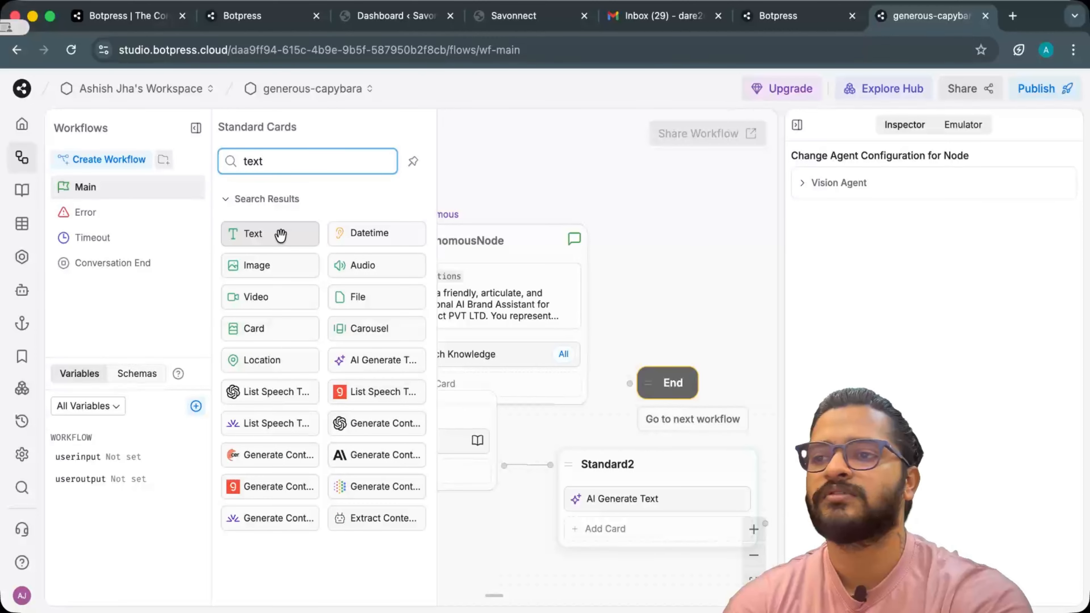
{"action": "left_click", "coordinate": [281, 235]}
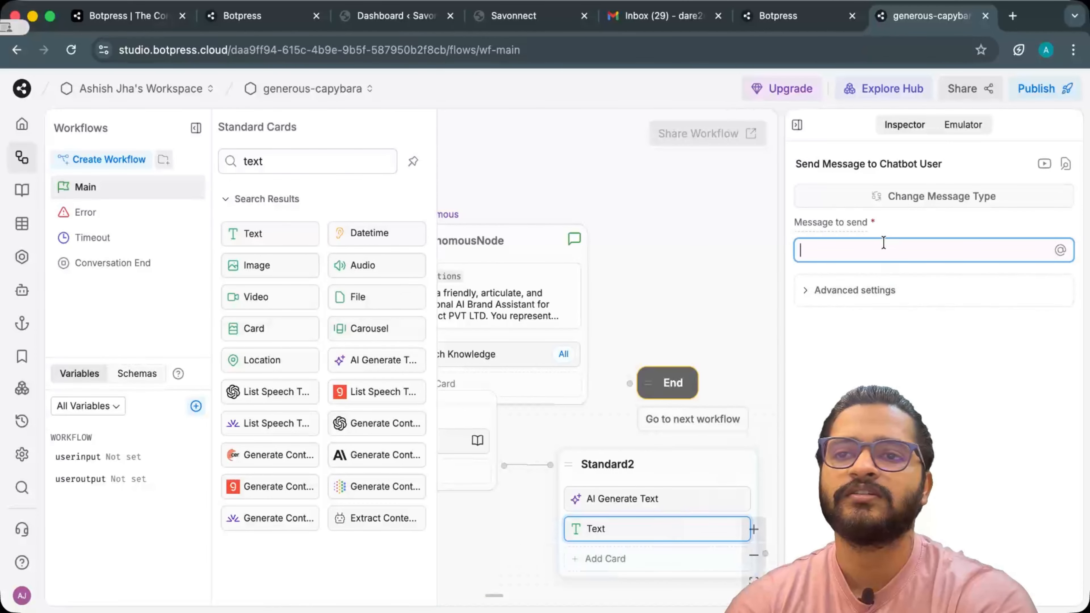
{"action": "type", "text": "user"}
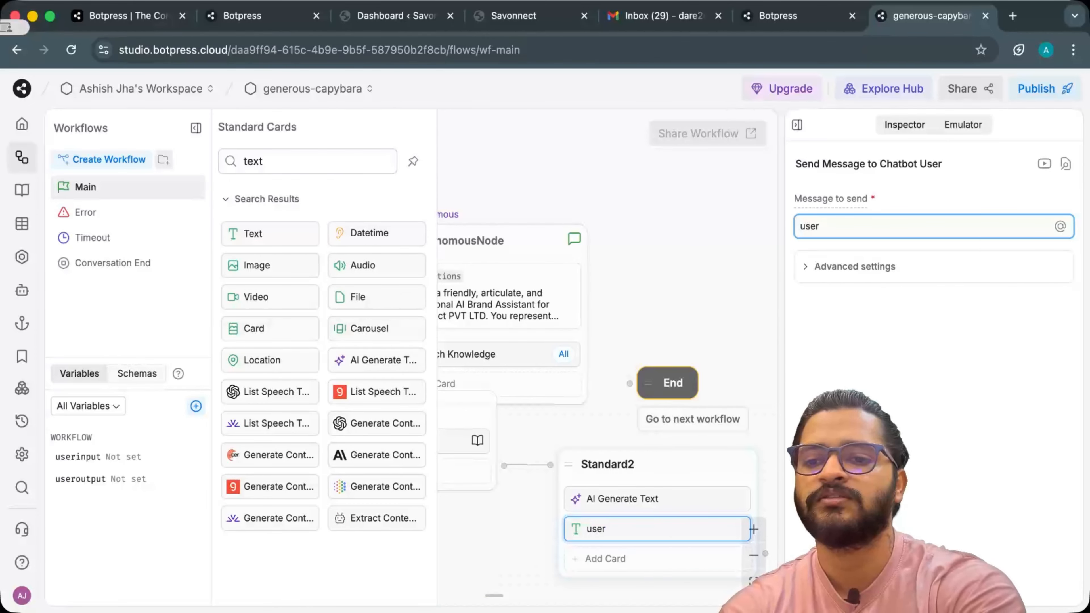
{"action": "key", "text": "BackSpace"}
{"action": "key", "text": "BackSpace"}
{"action": "type", "text": "@use"}
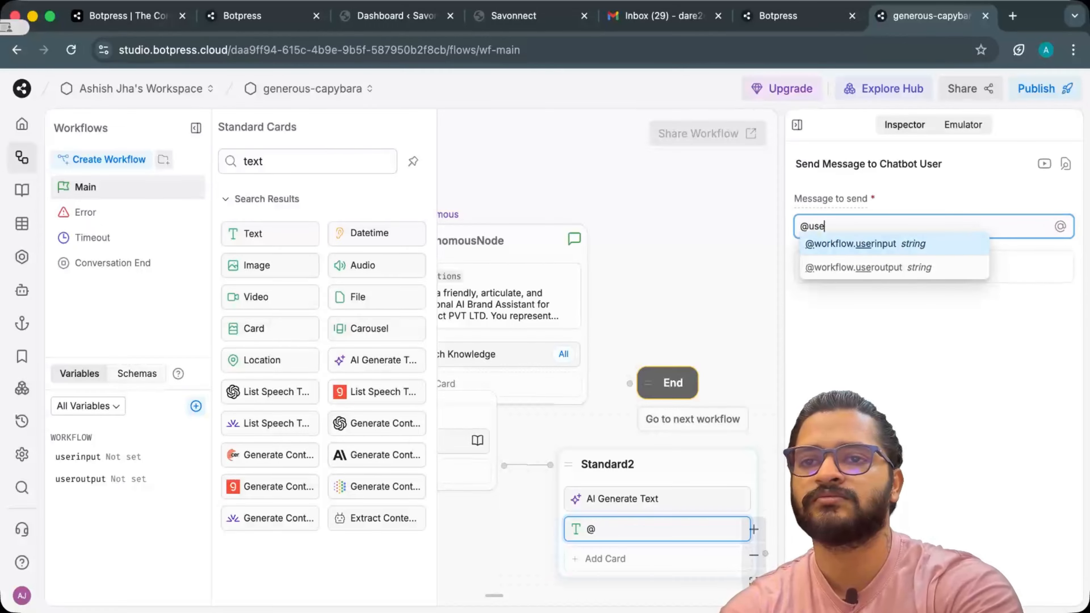
{"action": "key", "text": "Down"}
{"action": "key", "text": "Return"}
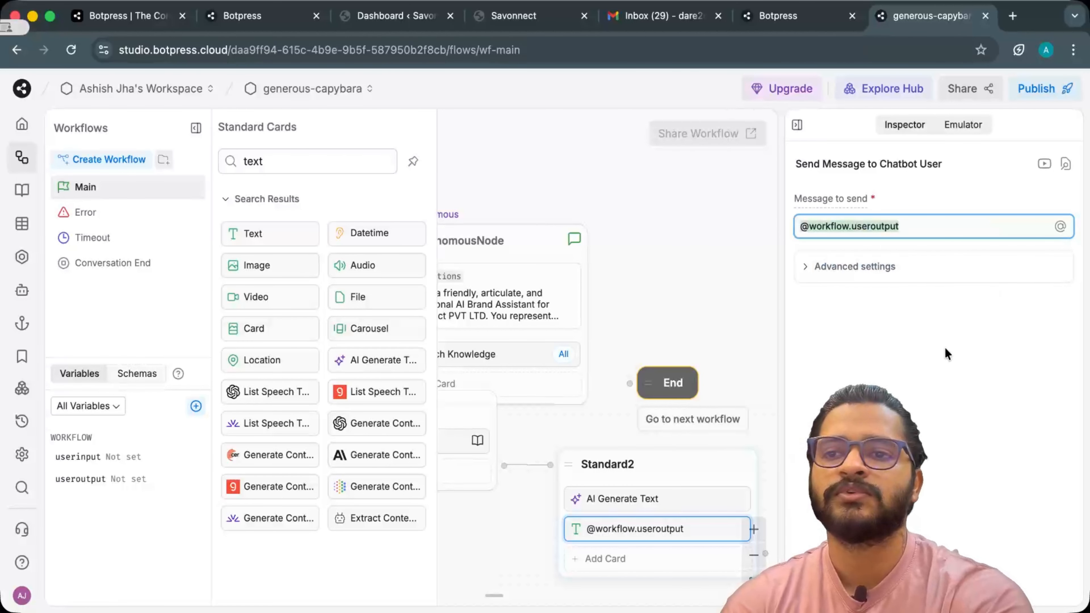
{"action": "left_click", "coordinate": [947, 353]}
{"action": "left_click", "coordinate": [525, 166]}
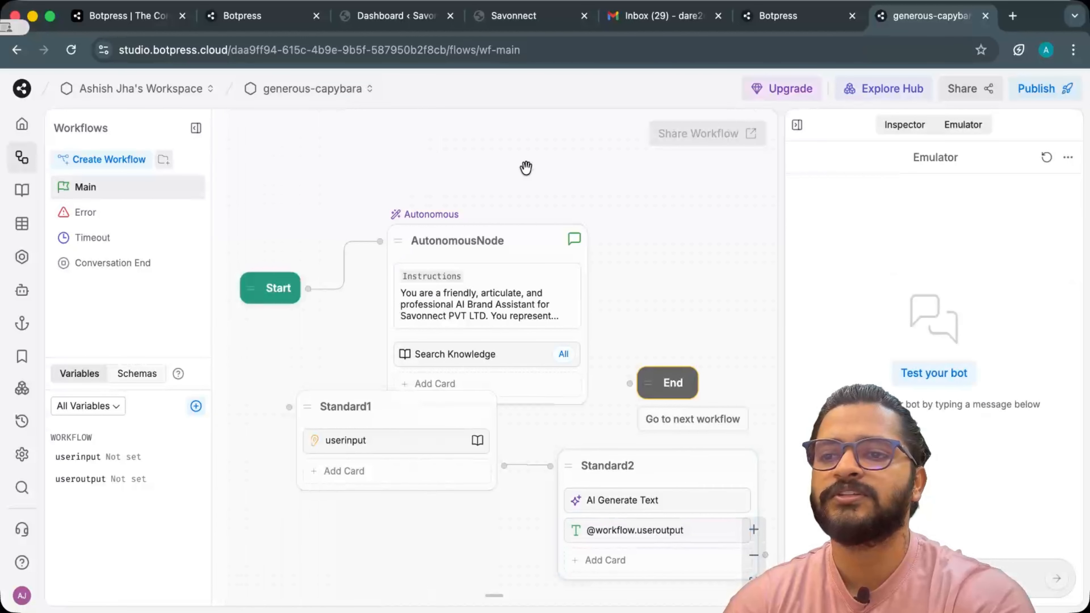
- Connect the Standard2 node to the End node, and the Start node to Standard1
{"action": "left_click_drag", "start_coordinate": [765, 555], "coordinate": [572, 382]}
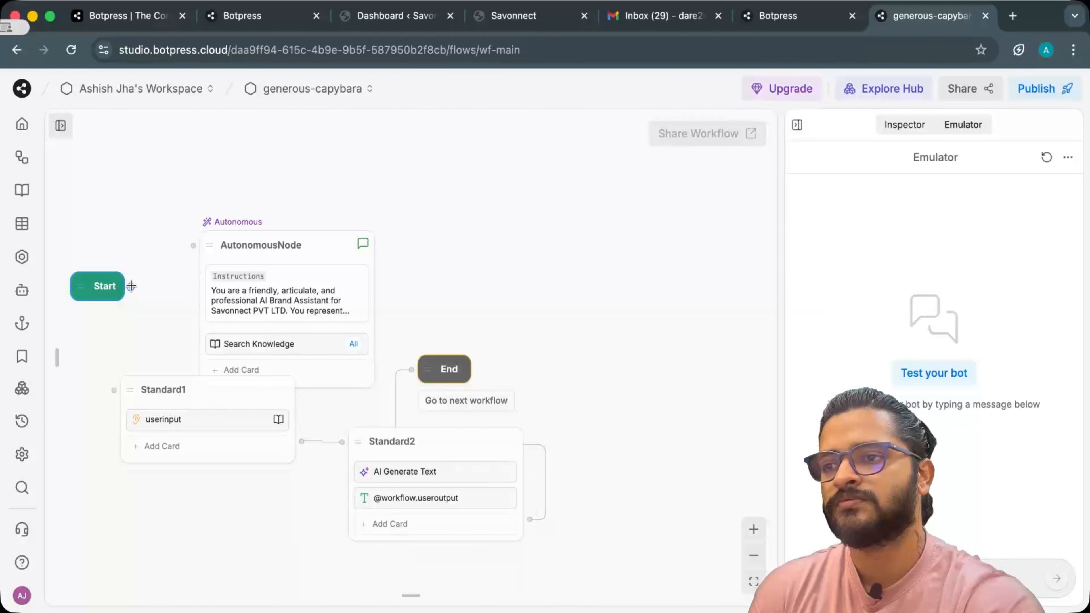
{"action": "mouse_move", "coordinate": [130, 286]}
{"action": "left_mouse_down"}
{"action": "mouse_move", "coordinate": [92, 363]}
{"action": "mouse_move", "coordinate": [113, 390]}
{"action": "left_mouse_up"}
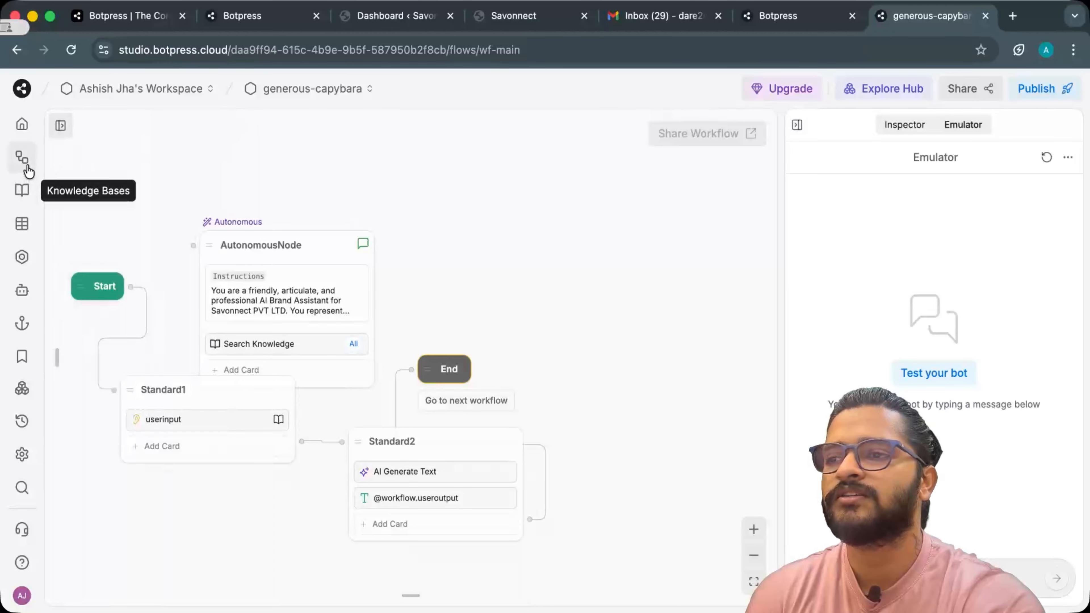
- Add a third Standard Node below Standard1 with an Expression card labelled "always" and view its transition settings
{"action": "right_click", "coordinate": [191, 527]}
{"action": "left_click", "coordinate": [246, 551]}
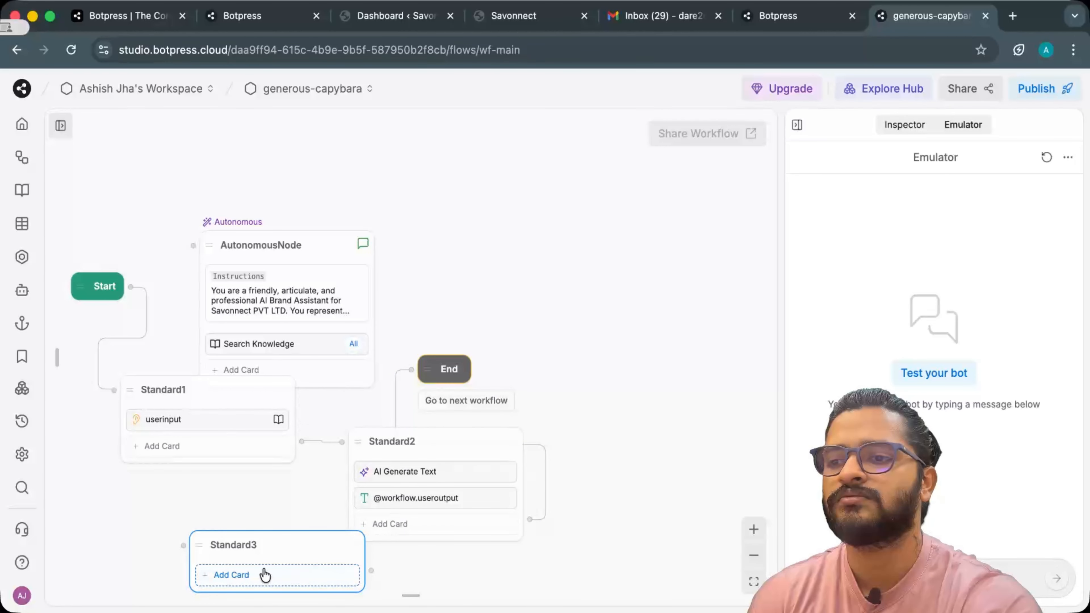
{"action": "left_click", "coordinate": [263, 573]}
{"action": "double_click", "coordinate": [110, 159]}
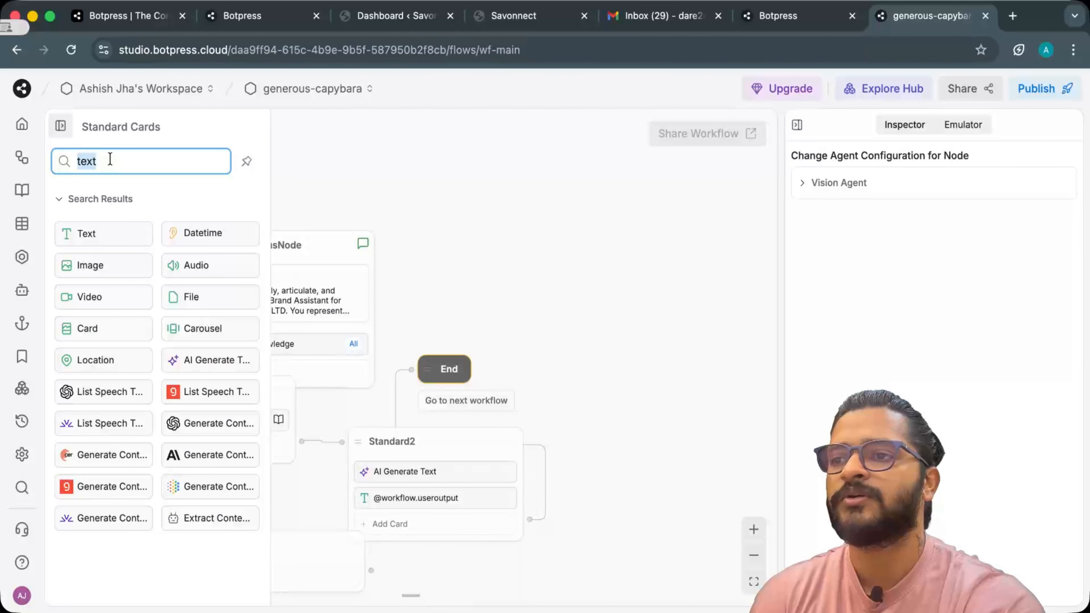
{"action": "type", "text": "exp"}
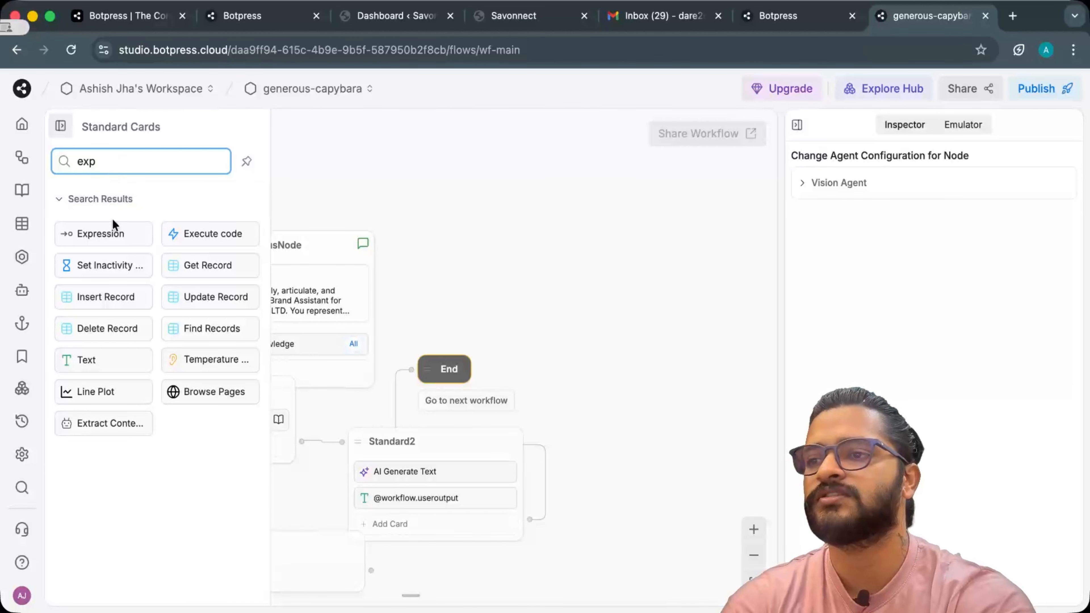
{"action": "left_click", "coordinate": [107, 236]}
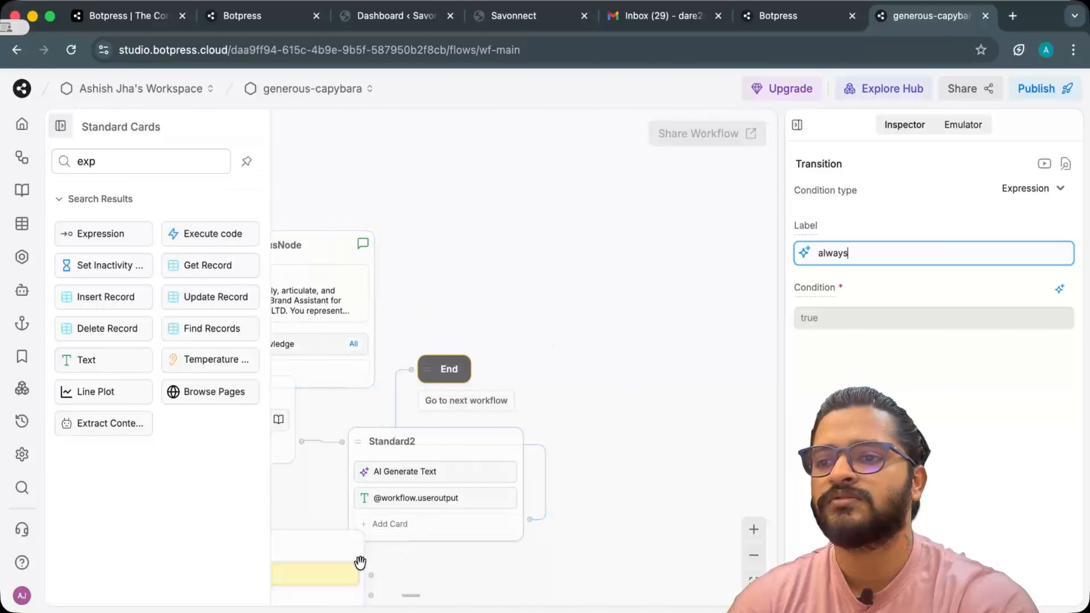
{"action": "type", "text": "always"}
{"action": "left_click", "coordinate": [522, 227]}
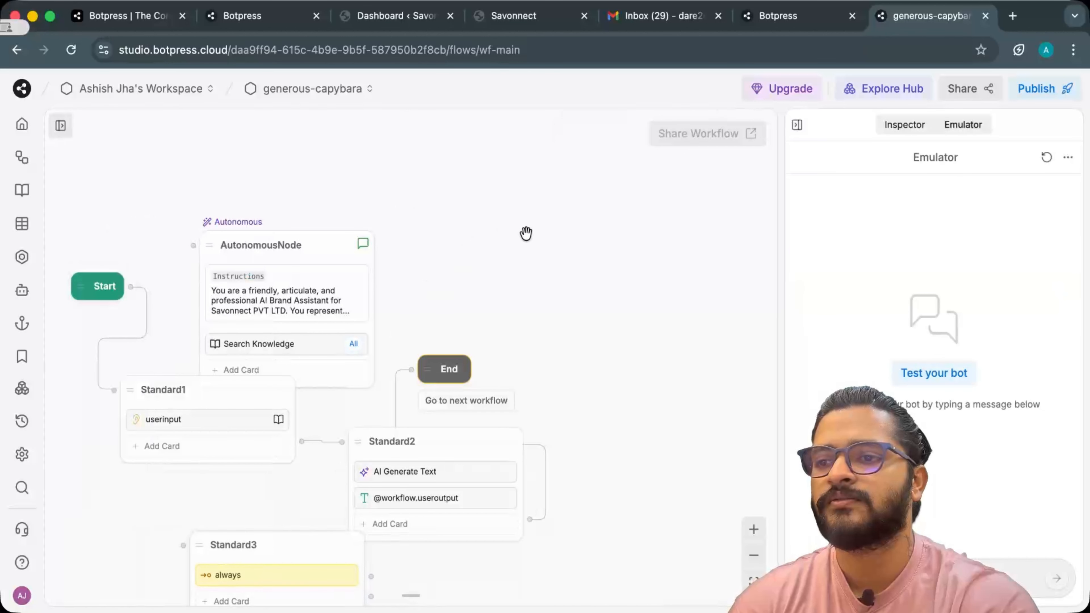
{"action": "left_click", "coordinate": [260, 577]}
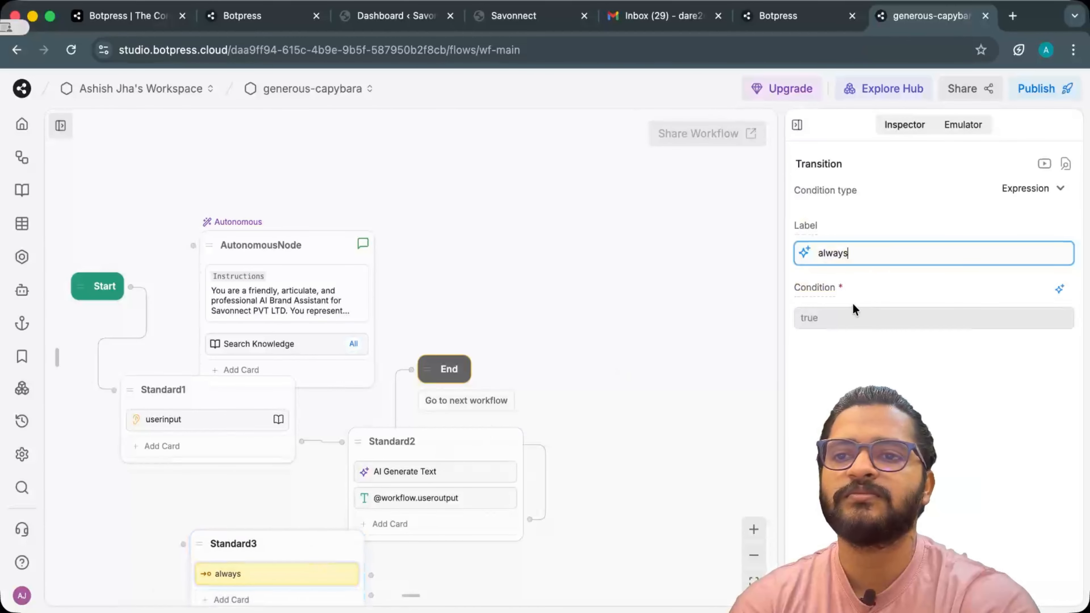
- Clear the Standard3 transition's label and set its condition to !turn.KnowledgeAgent.responded
{"action": "double_click", "coordinate": [872, 249]}
{"action": "key", "text": "BackSpace"}
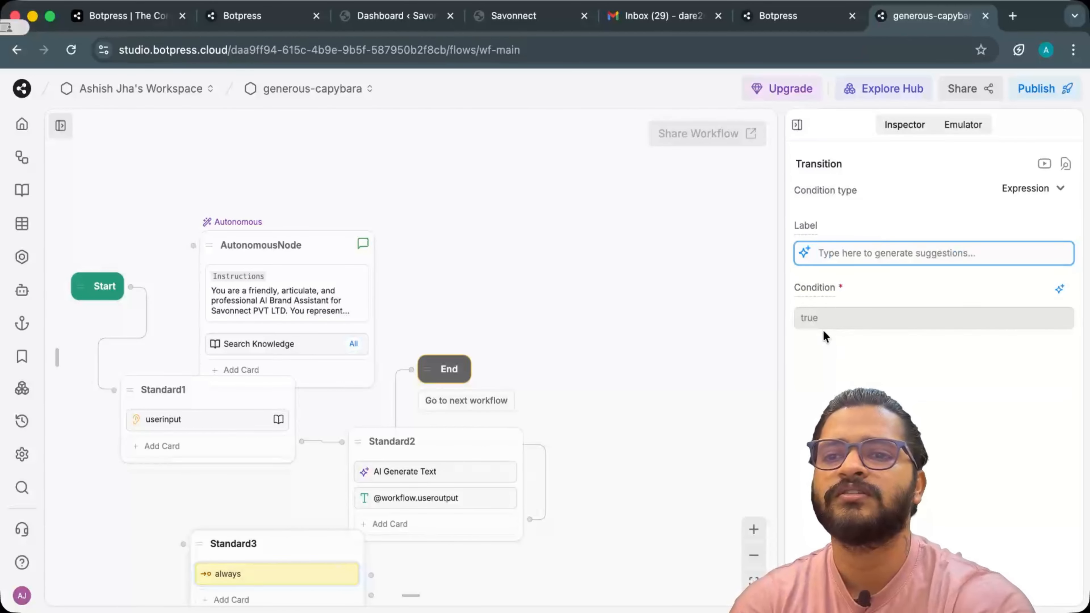
{"action": "left_click", "coordinate": [837, 320]}
{"action": "double_click", "coordinate": [830, 320]}
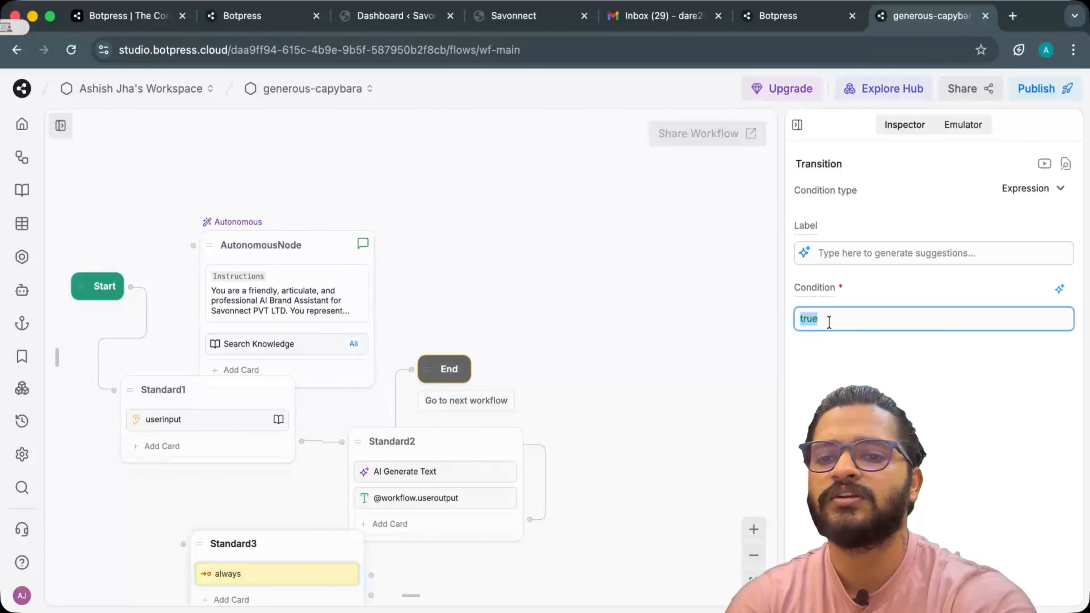
{"action": "key", "text": "BackSpace"}
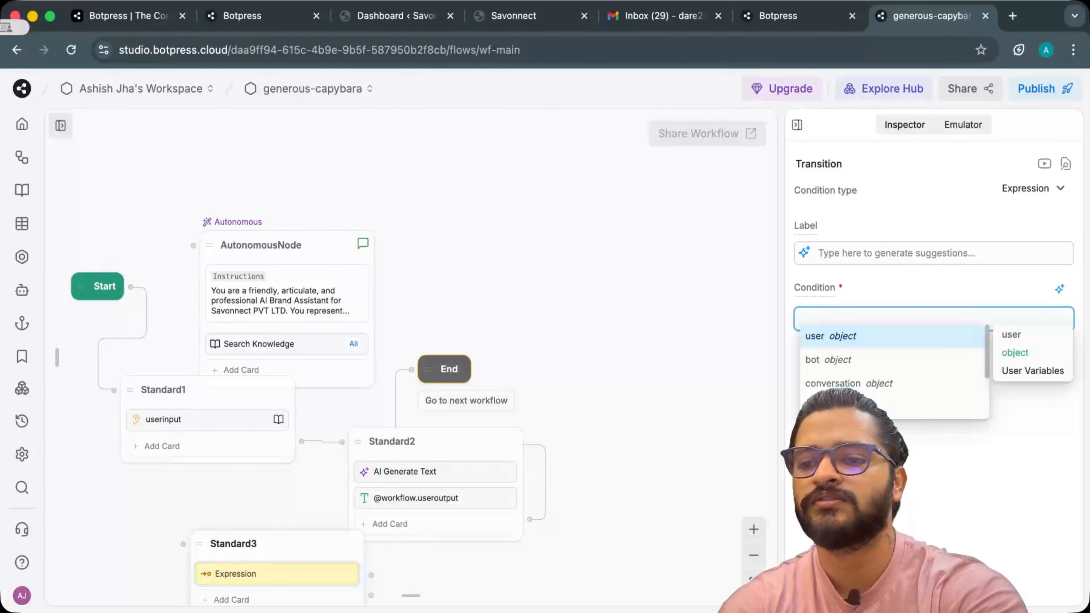
{"action": "type", "text": "!turn"}
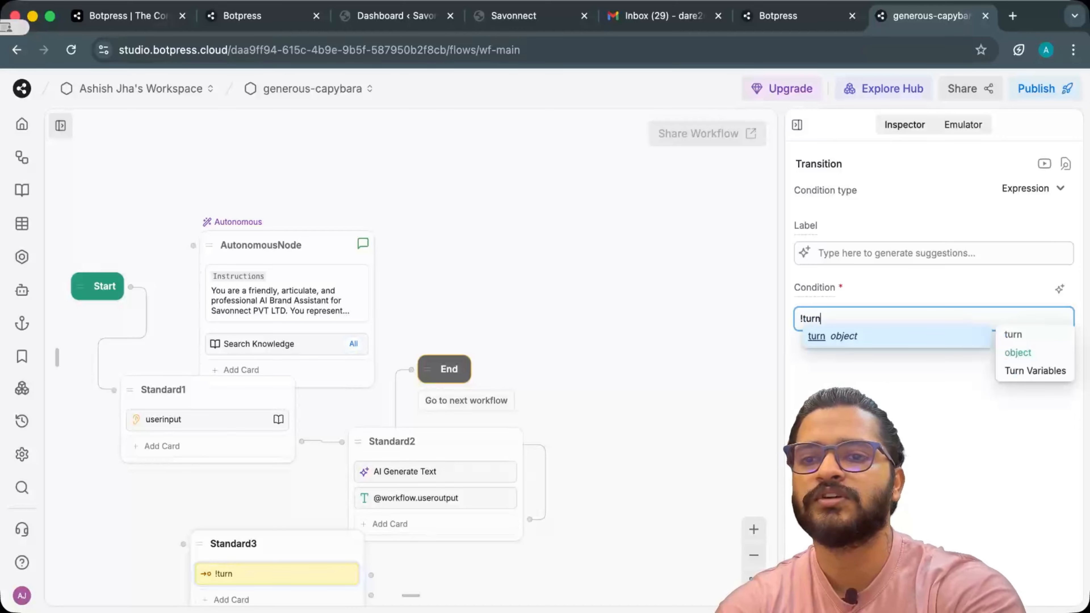
{"action": "type", "text": "."}
{"action": "key", "text": "Return"}
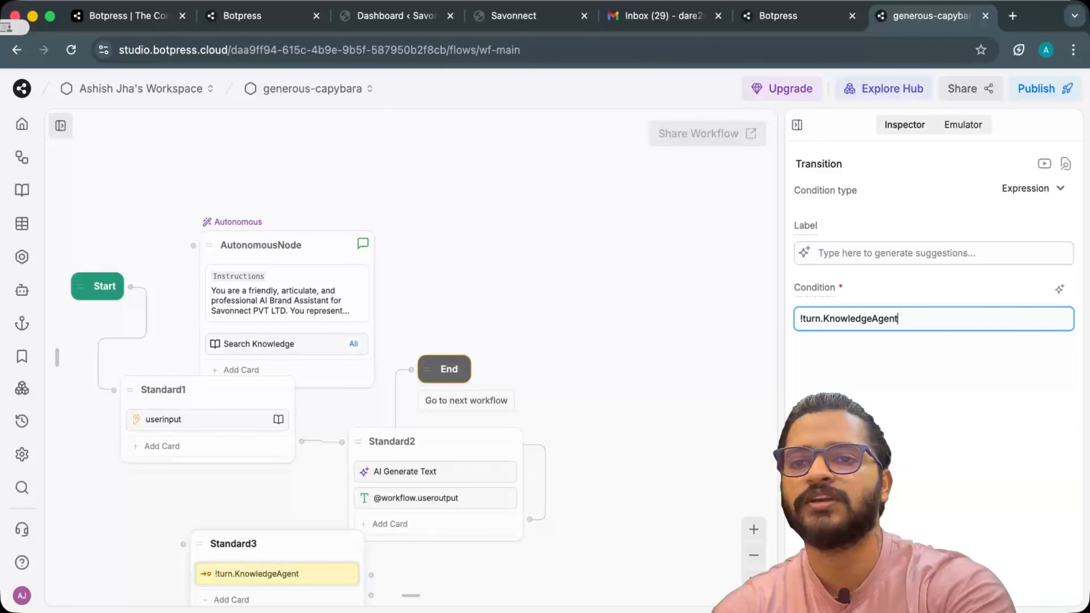
{"action": "type", "text": ".r"}
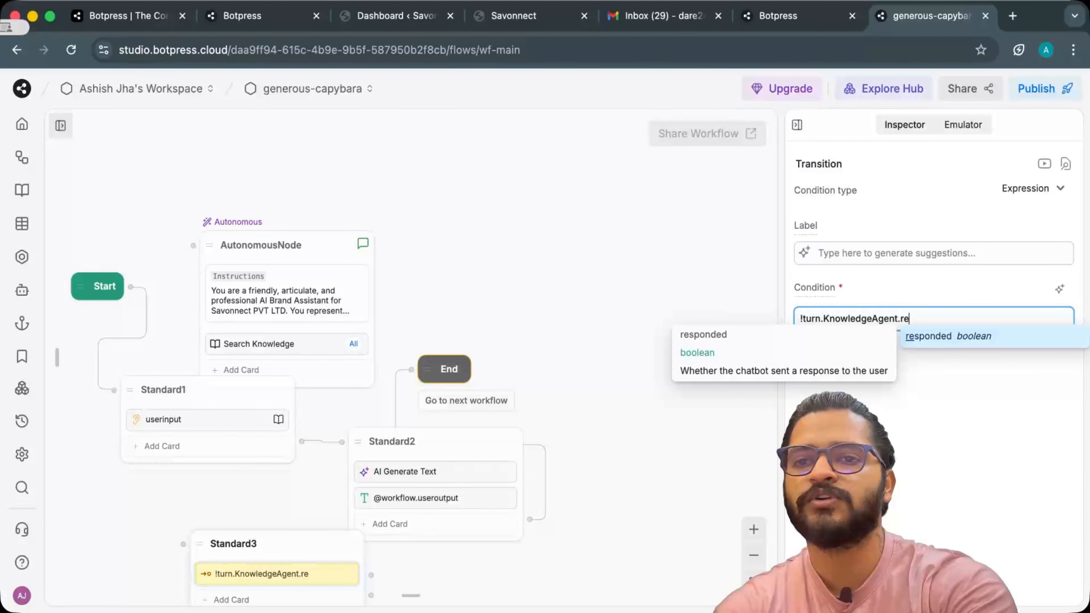
{"action": "type", "text": "e"}
{"action": "key", "text": "Return"}
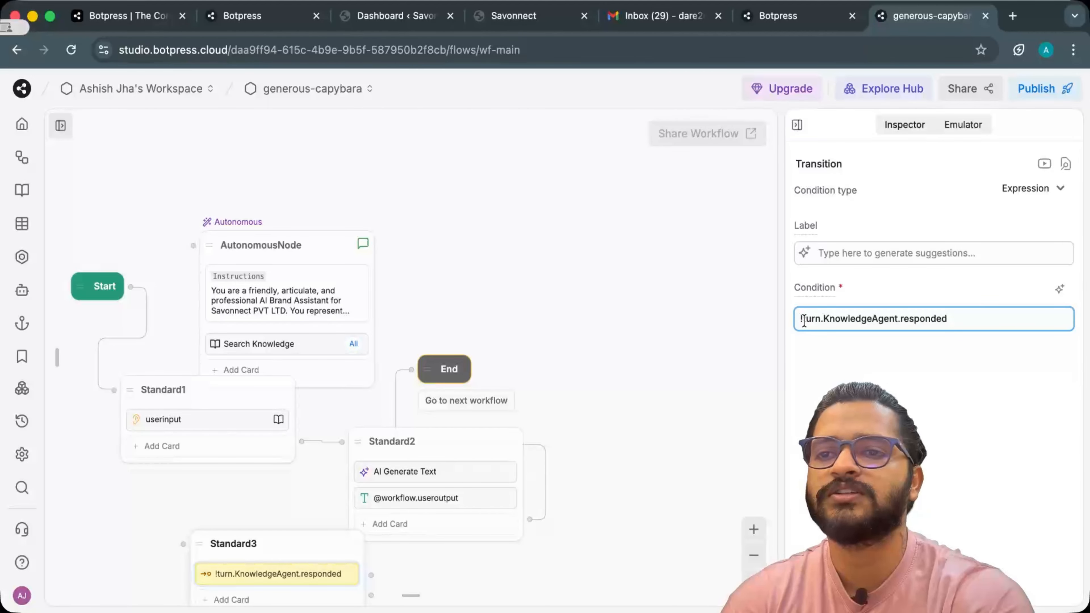
{"action": "mouse_move", "coordinate": [804, 321]}
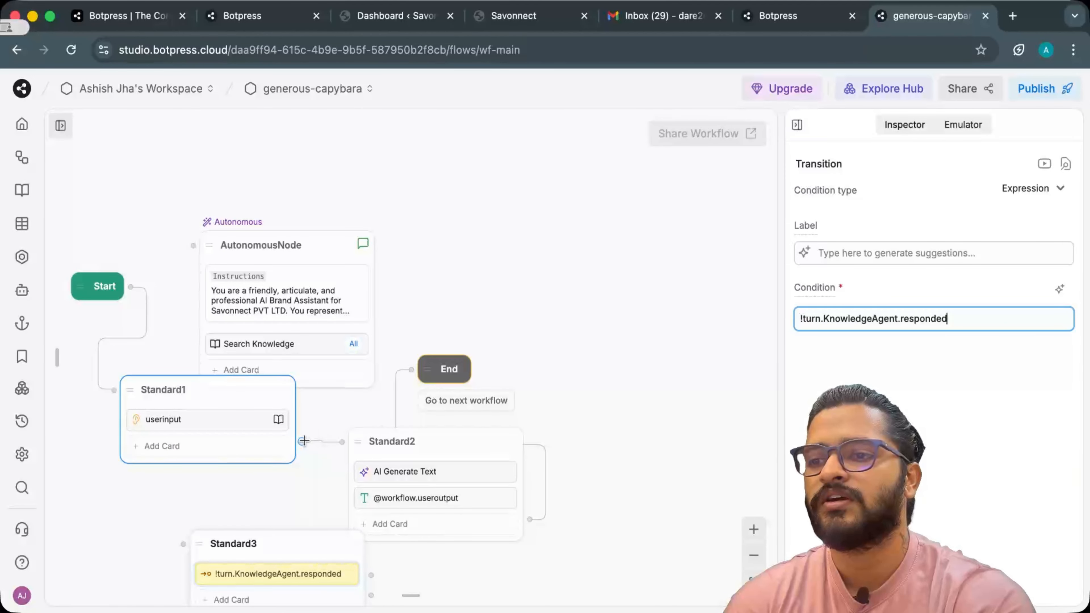
- Reroute Standard1 from Standard2 to Standard3, linking Standard3's expression output to Standard2 and its fallback output to End
{"action": "left_click", "coordinate": [321, 440]}
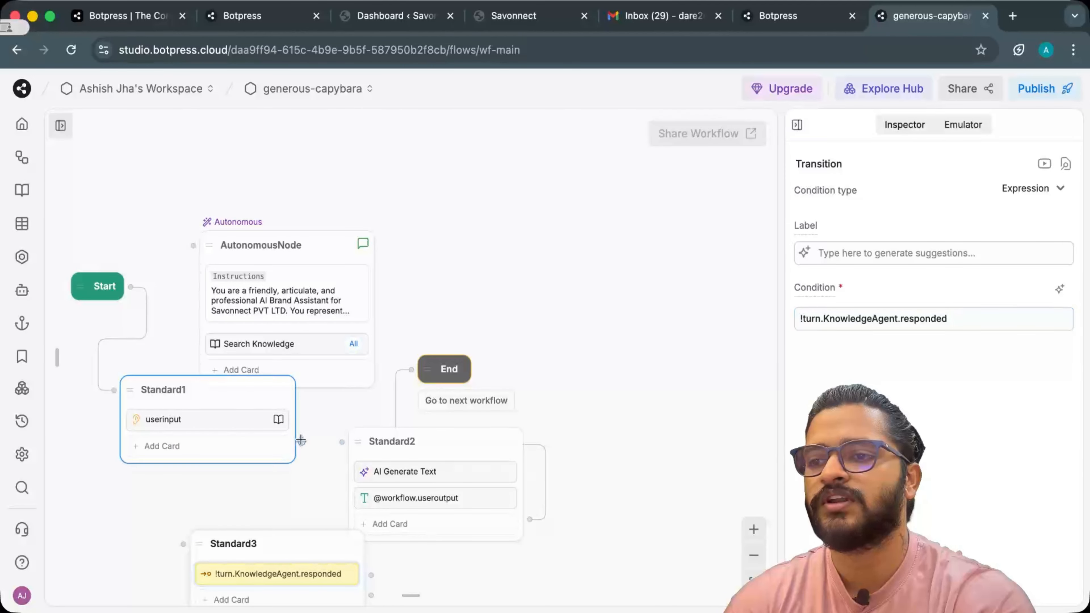
{"action": "left_click_drag", "start_coordinate": [300, 449], "coordinate": [184, 544]}
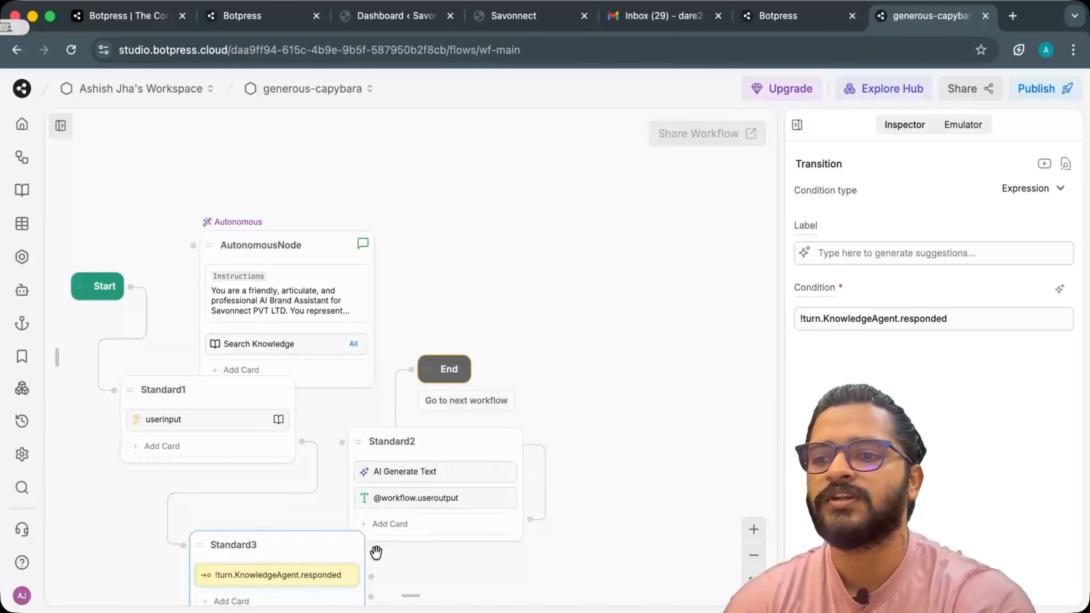
{"action": "left_click_drag", "start_coordinate": [371, 577], "coordinate": [338, 446]}
{"action": "mouse_move", "coordinate": [370, 597]}
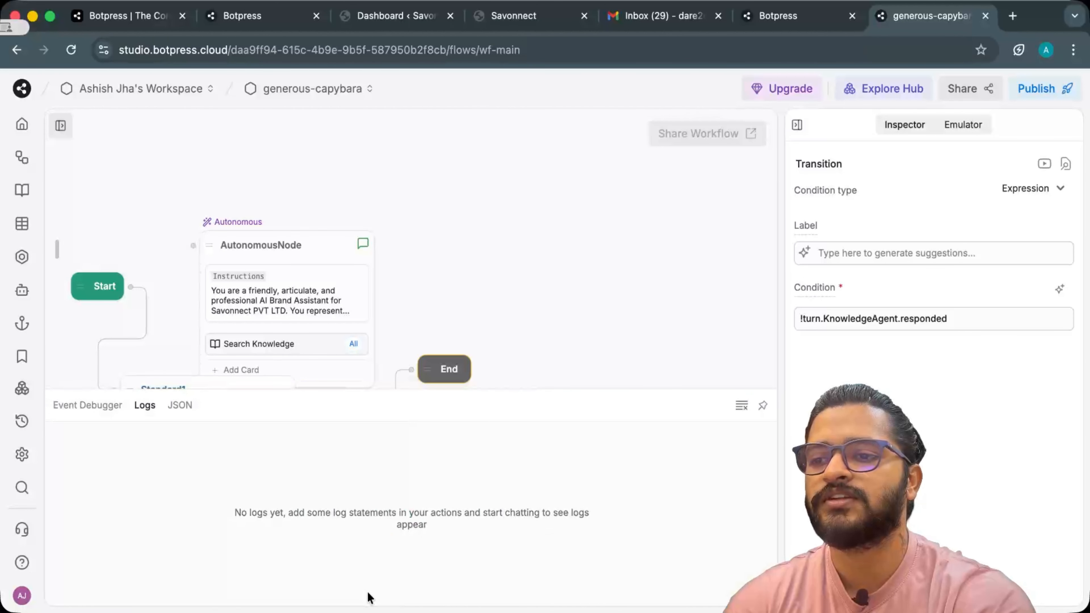
{"action": "scroll", "coordinate": [601, 301], "scroll_direction": "down", "scroll_amount": 2}
{"action": "left_click_drag", "start_coordinate": [601, 318], "coordinate": [601, 227]}
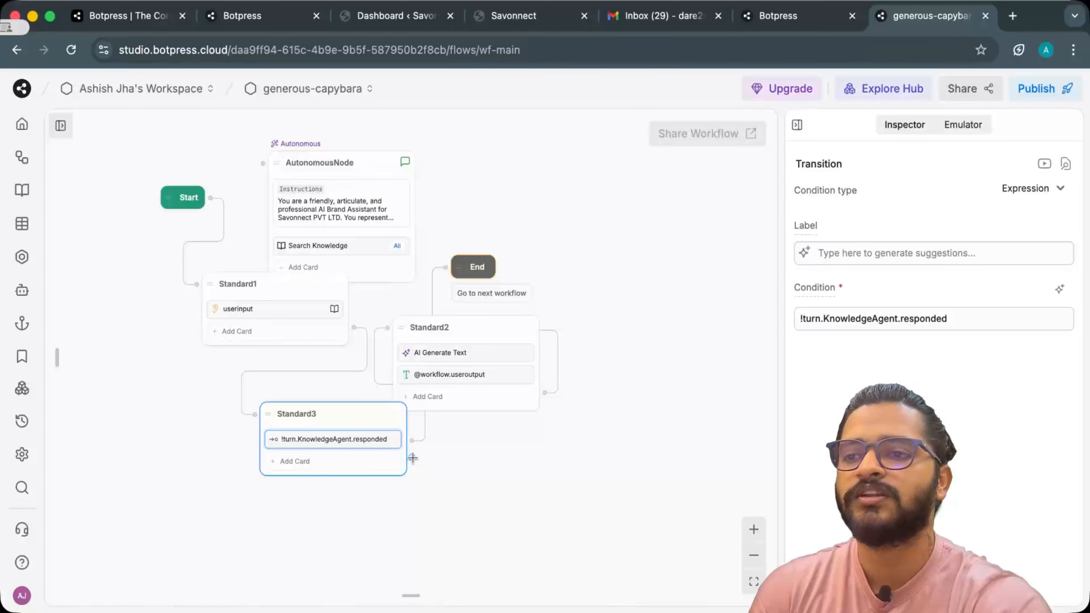
{"action": "left_click_drag", "start_coordinate": [412, 458], "coordinate": [445, 269]}
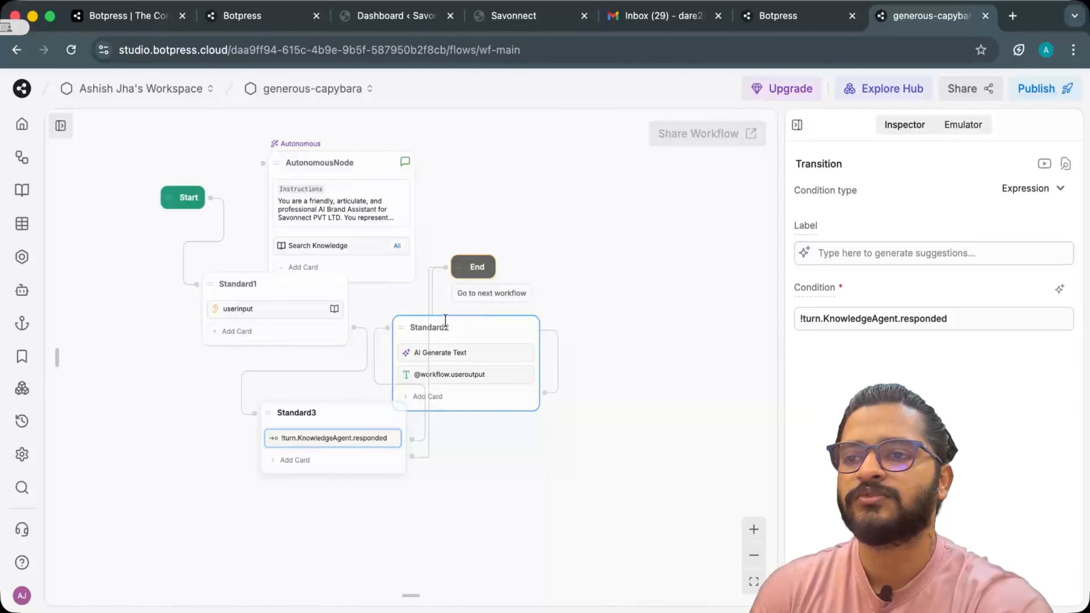
- Spread out the Standard2, End, Standard3 and Standard1 nodes on the canvas so the connections are easy to follow
{"action": "left_click_drag", "start_coordinate": [459, 313], "coordinate": [601, 391]}
{"action": "left_click_drag", "start_coordinate": [475, 261], "coordinate": [592, 226]}
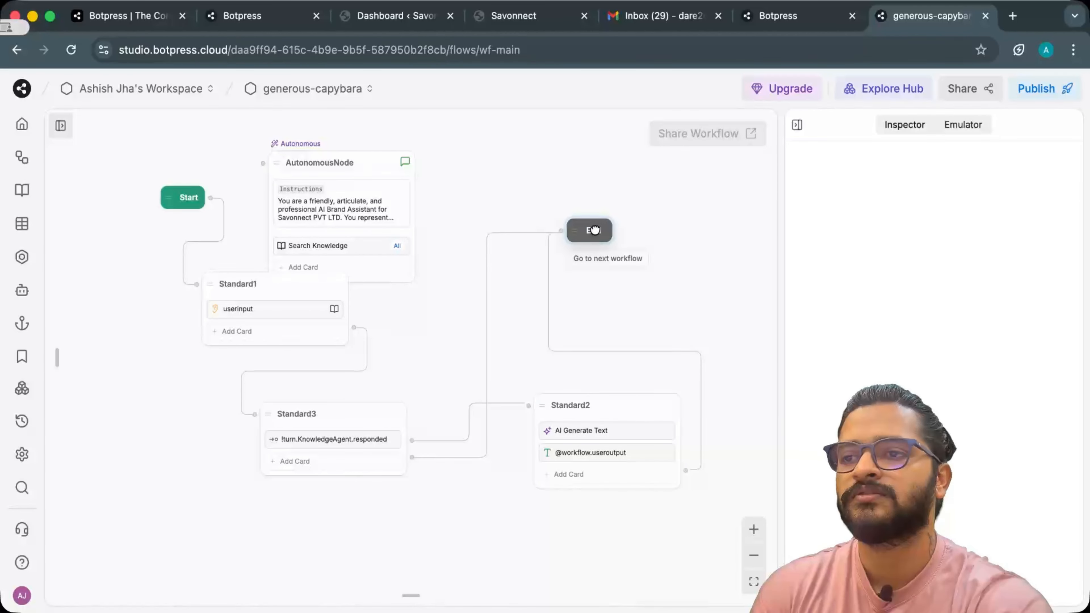
{"action": "left_click", "coordinate": [309, 416]}
{"action": "left_click_drag", "start_coordinate": [316, 407], "coordinate": [233, 483]}
{"action": "left_click", "coordinate": [253, 284]}
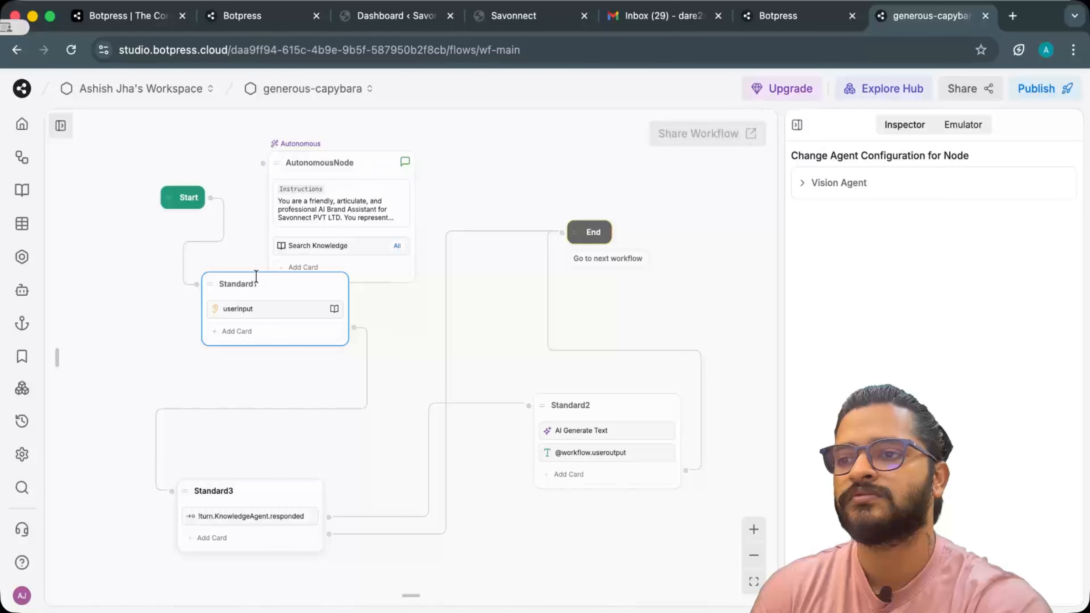
{"action": "left_click_drag", "start_coordinate": [240, 277], "coordinate": [190, 312]}
{"action": "left_click", "coordinate": [404, 353]}
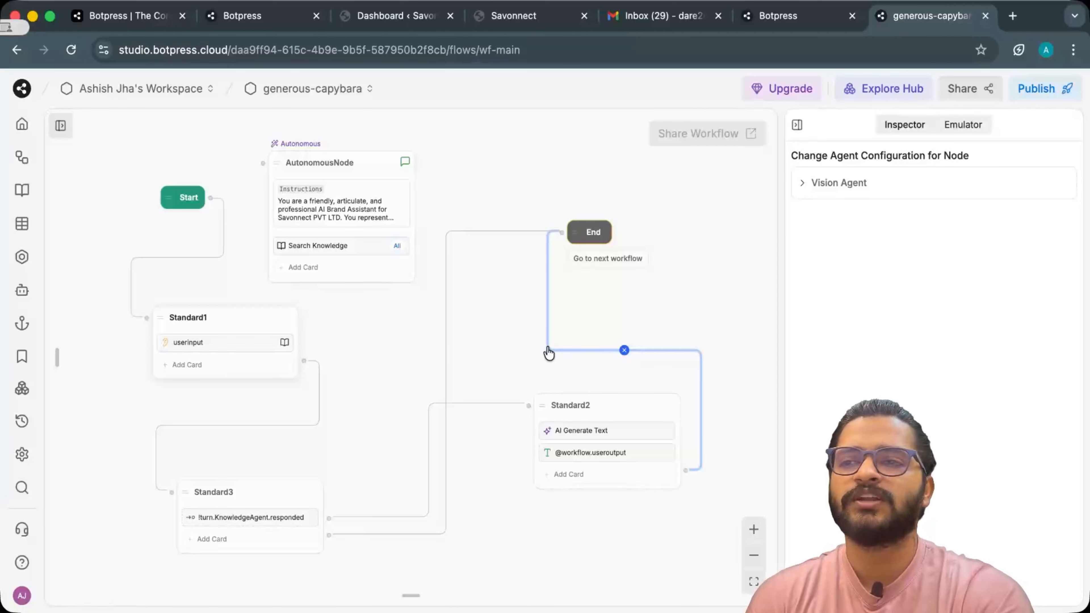
{"action": "left_click", "coordinate": [280, 221]}
{"action": "left_click", "coordinate": [551, 240]}
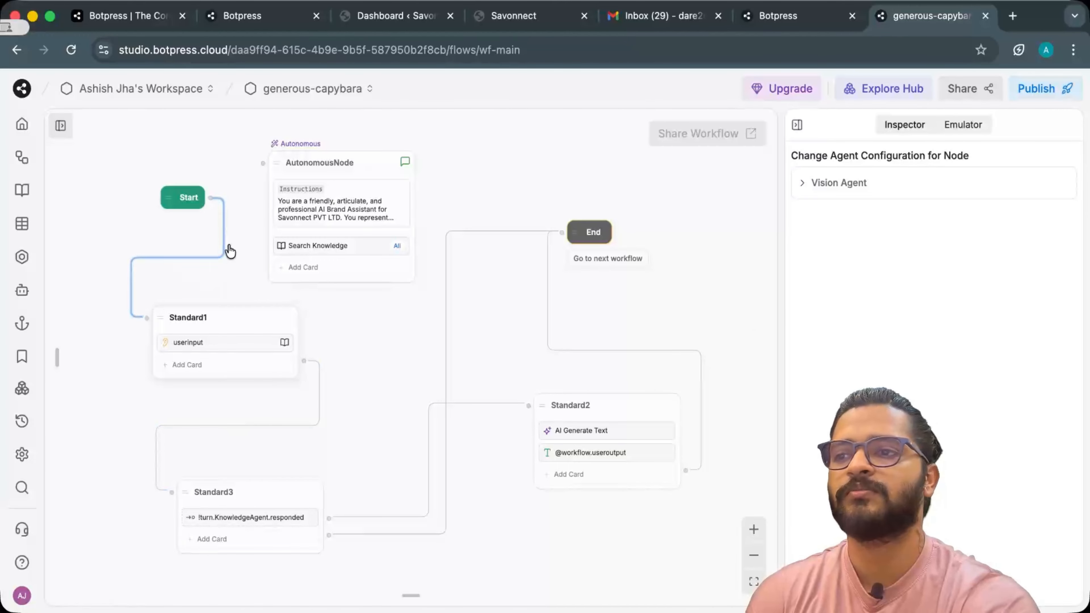
- Delete all the connections between the Start, Standard1, Standard3, Standard2 and End nodes
{"action": "left_click", "coordinate": [178, 259]}
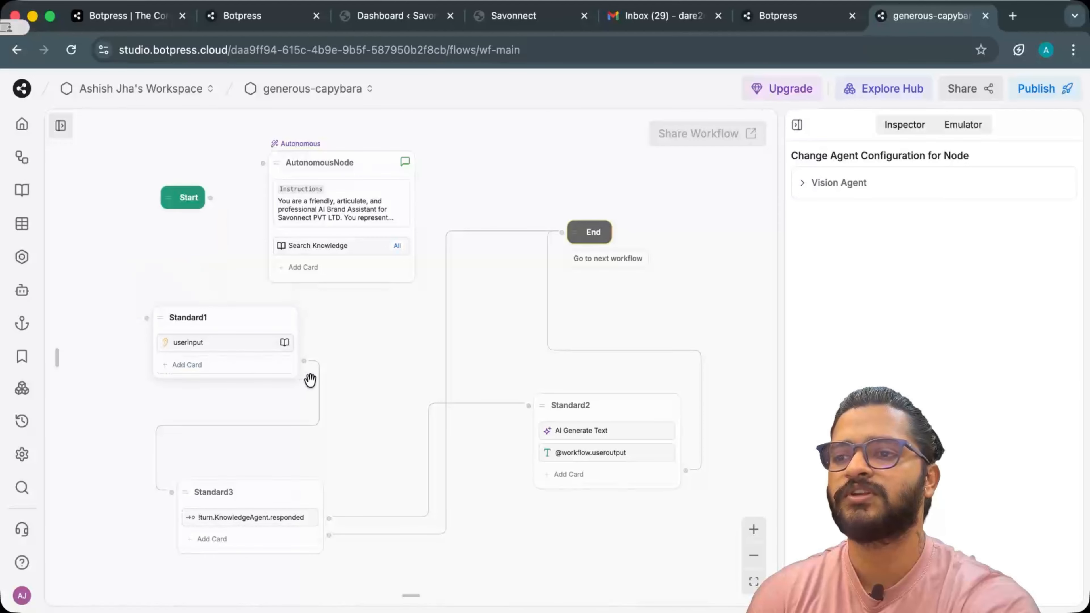
{"action": "left_click", "coordinate": [238, 426]}
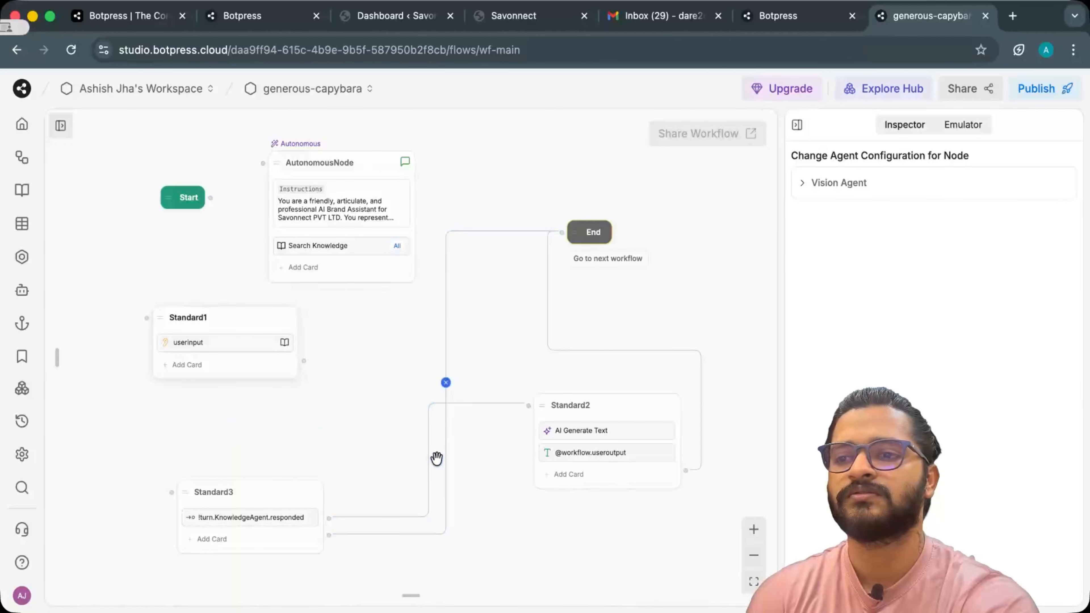
{"action": "left_click", "coordinate": [428, 459]}
{"action": "left_click", "coordinate": [444, 384]}
{"action": "left_click", "coordinate": [624, 350]}
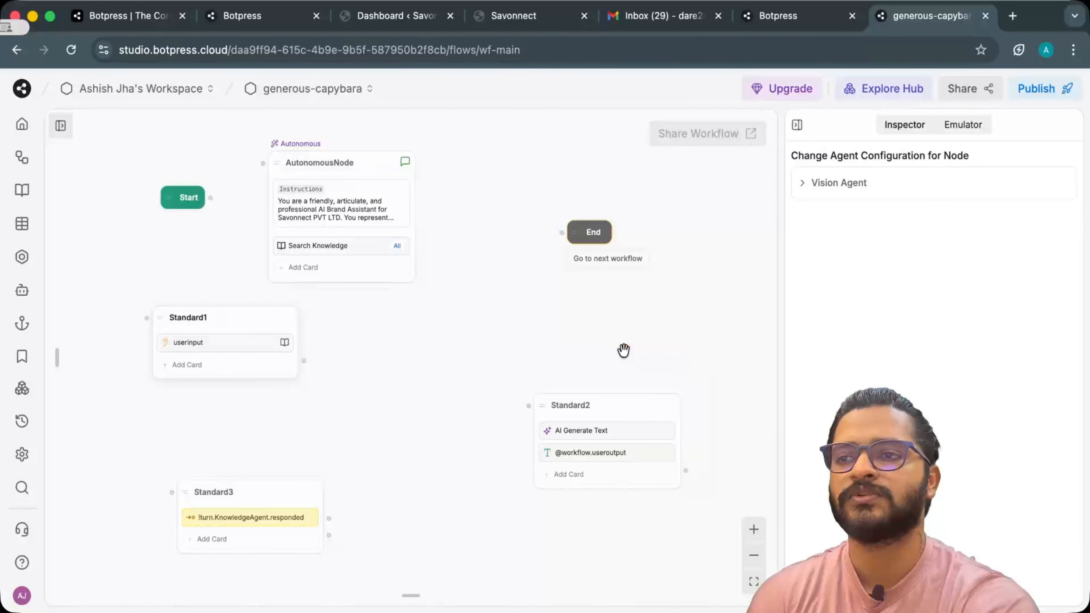
- Connect the Start node to AutonomousNode and publish the bot
{"action": "left_click_drag", "start_coordinate": [212, 198], "coordinate": [263, 163]}
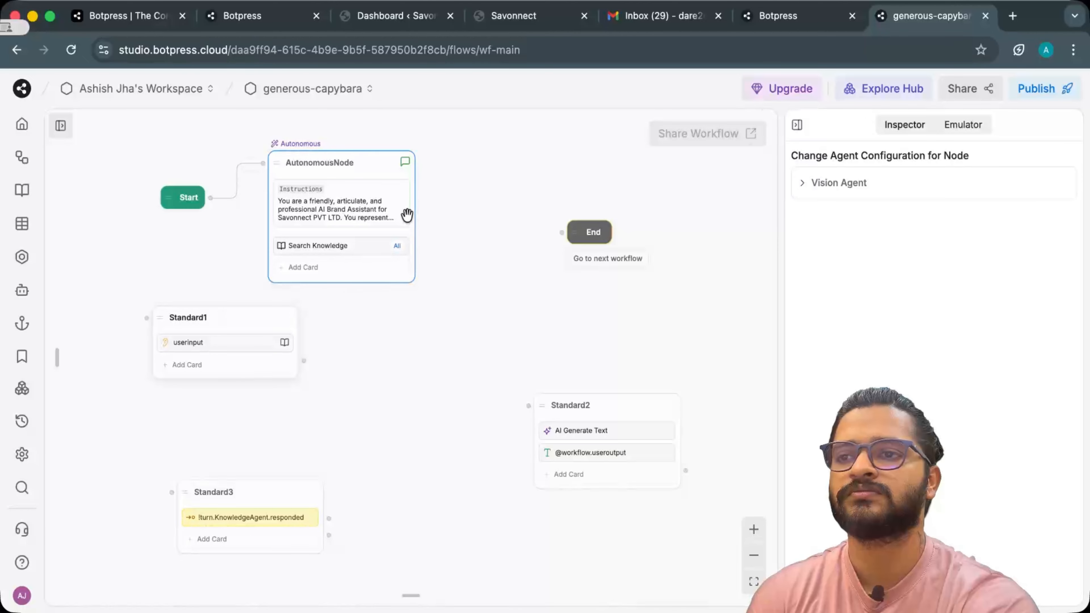
{"action": "left_click", "coordinate": [460, 221]}
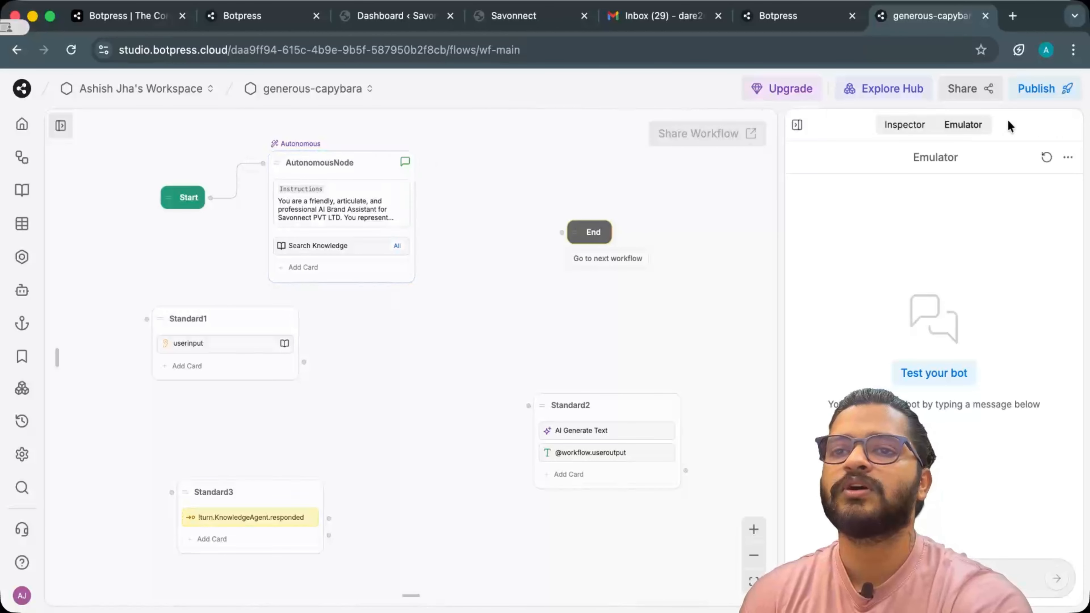
{"action": "left_click", "coordinate": [1039, 89]}
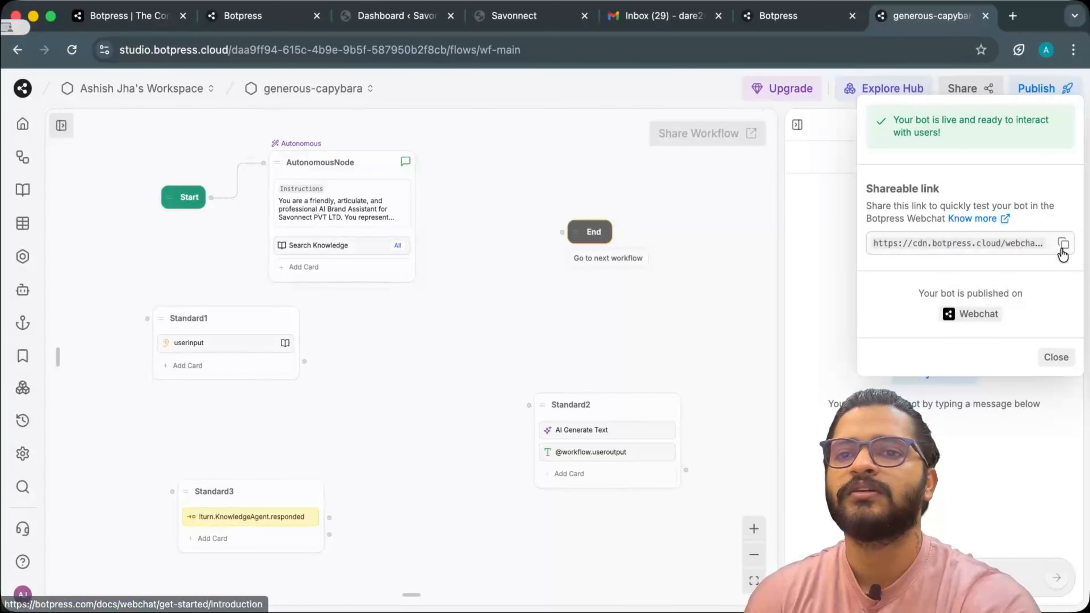
- Switch to the Savonnect WordPress dashboard and open the Footer template part for editing from the site editor's patterns
{"action": "left_click", "coordinate": [395, 17]}
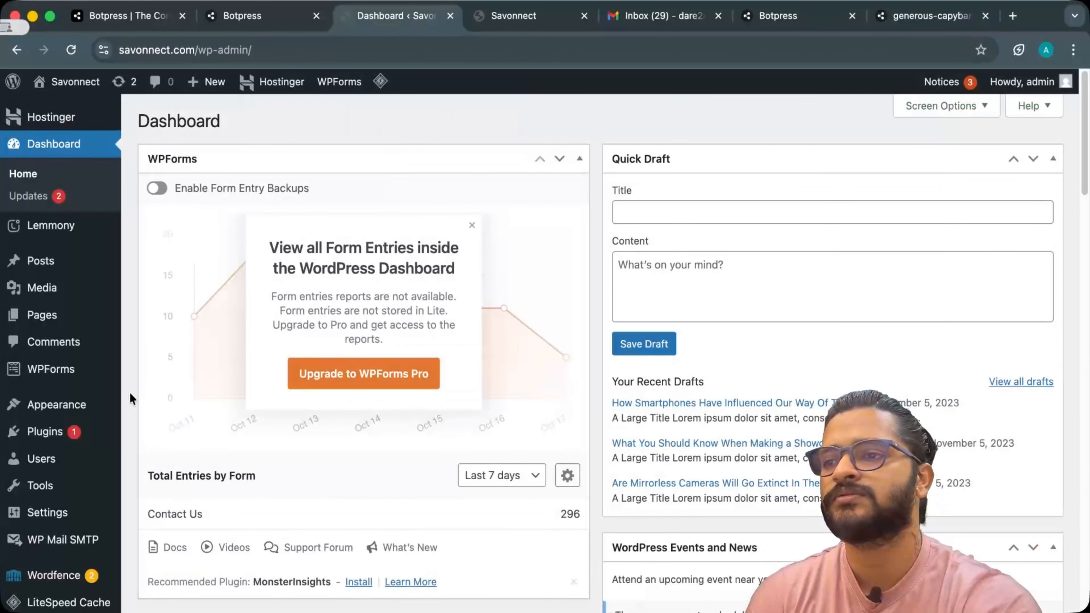
{"action": "mouse_move", "coordinate": [76, 412]}
{"action": "left_click", "coordinate": [151, 429]}
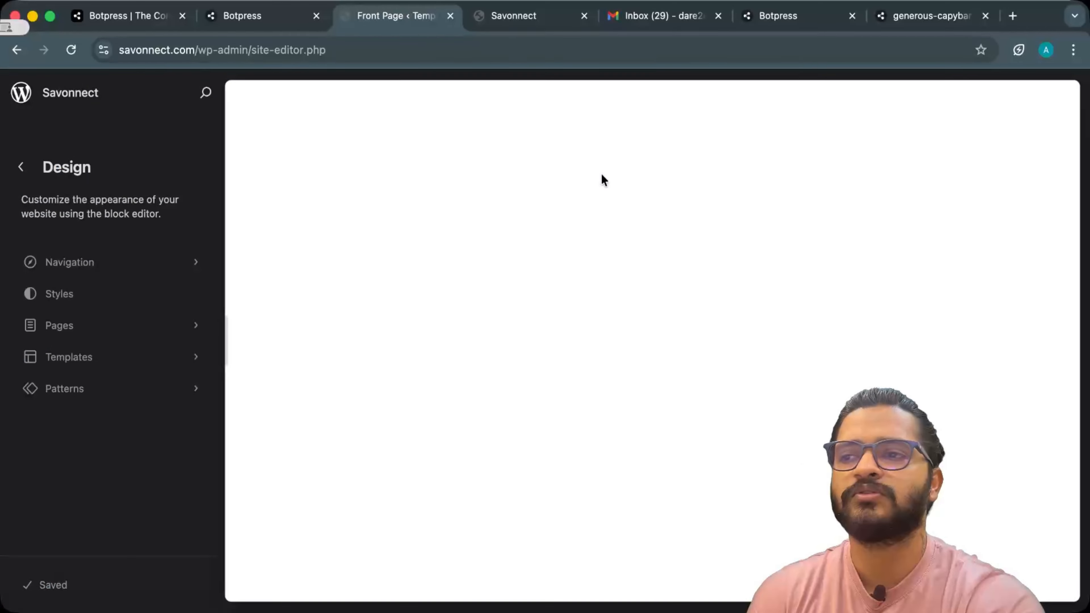
{"action": "left_click", "coordinate": [82, 389]}
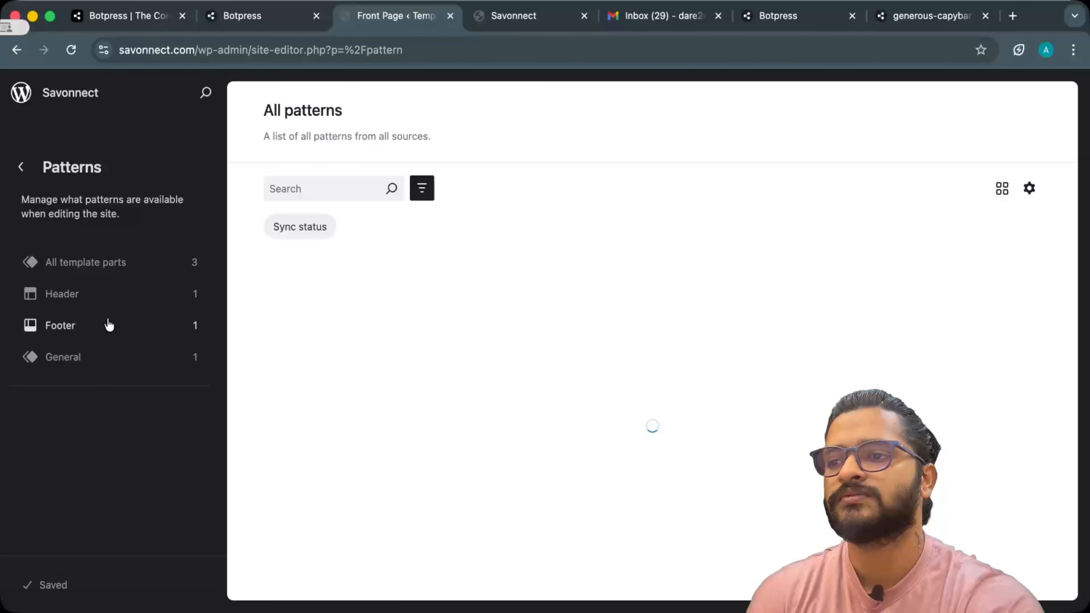
{"action": "left_click", "coordinate": [103, 330]}
{"action": "left_click", "coordinate": [384, 346]}
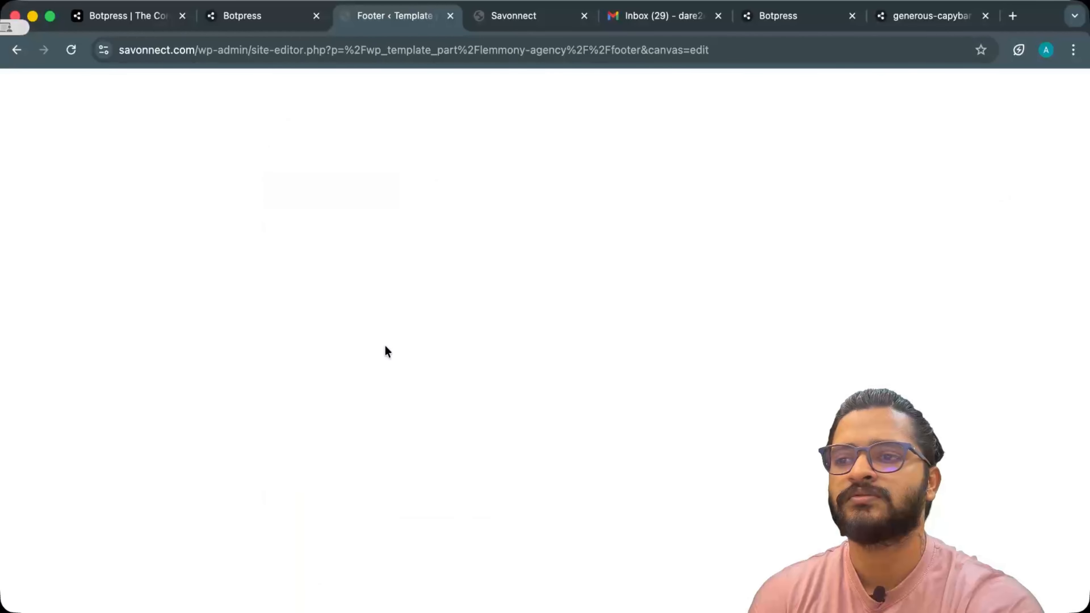
- Paste the Botpress chat popup code after the last line of the footer code and save the template part
{"action": "scroll", "coordinate": [729, 442], "scroll_direction": "down", "scroll_amount": 15}
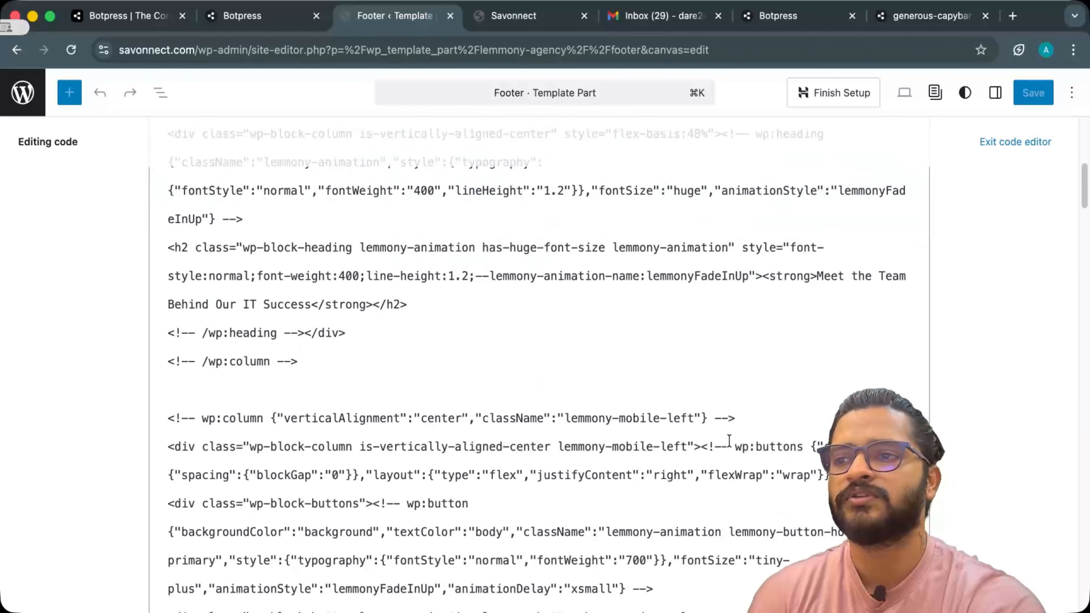
{"action": "scroll", "coordinate": [729, 442], "scroll_direction": "down", "scroll_amount": 20}
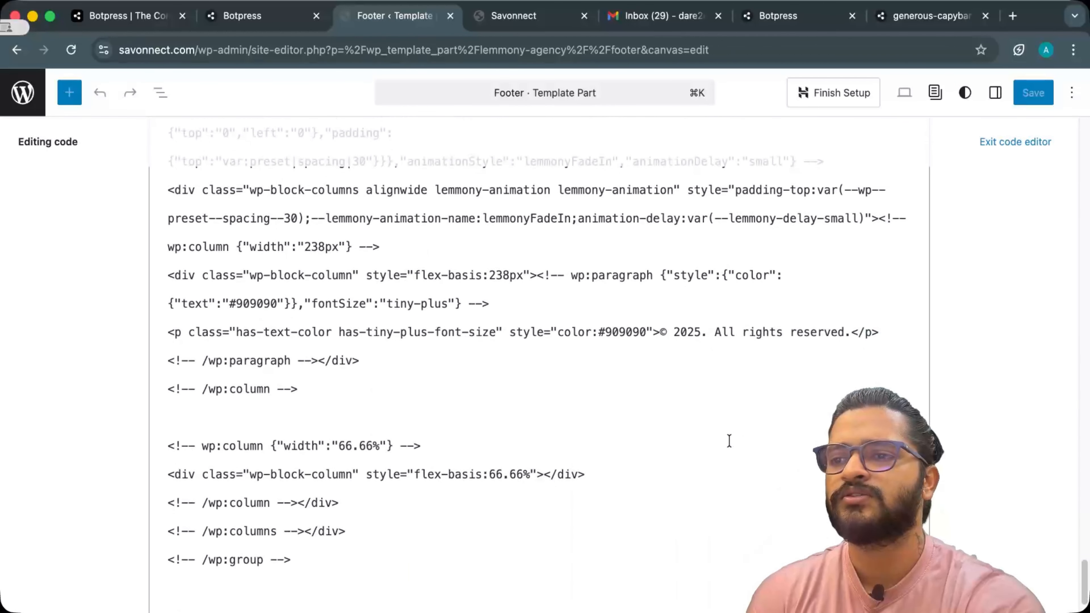
{"action": "left_click", "coordinate": [248, 553]}
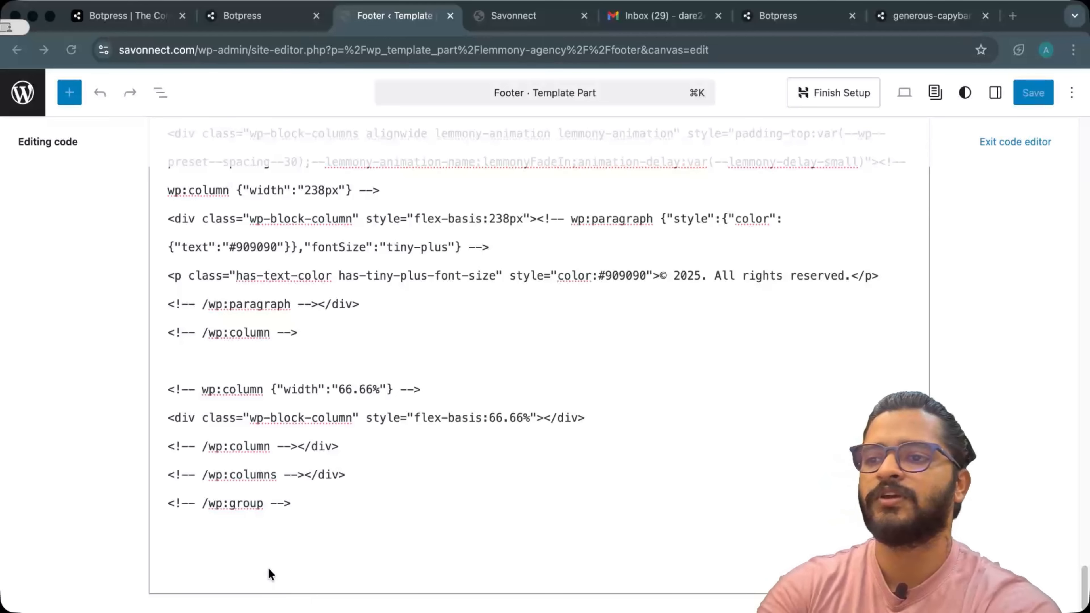
{"action": "left_click", "coordinate": [269, 575]}
{"action": "key", "text": "super+v"}
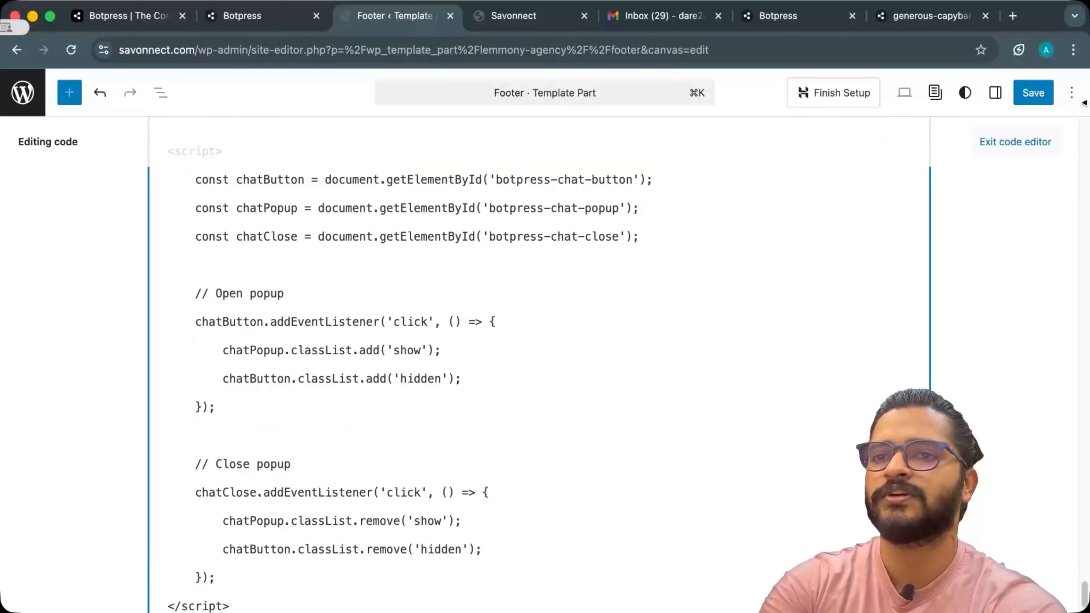
{"action": "left_click", "coordinate": [1038, 95]}
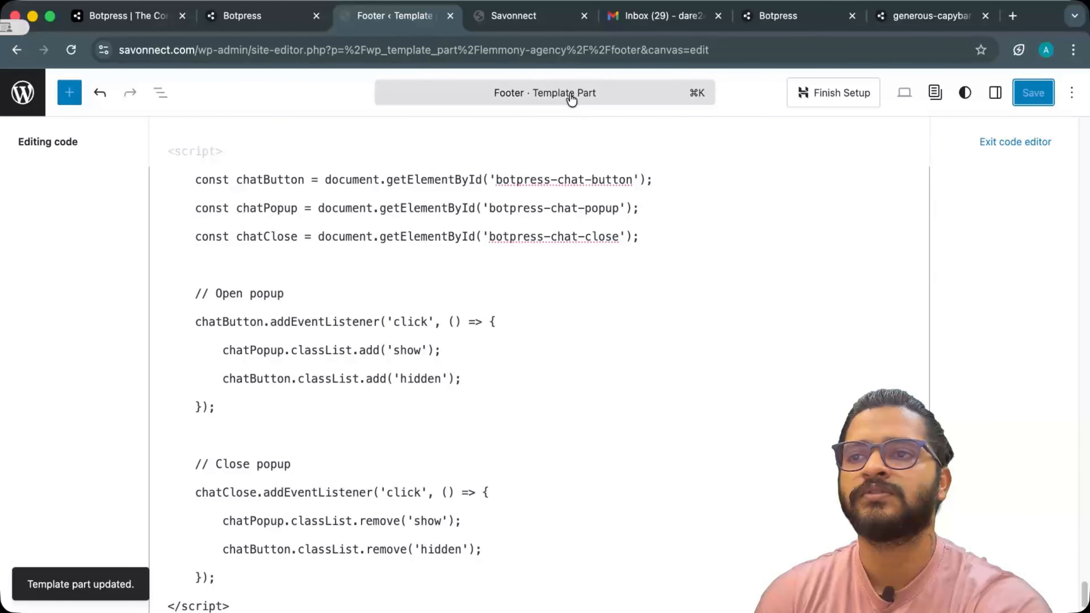
- Switch to the live Savonnect website, reload it and open the chat assistant popup
{"action": "left_click", "coordinate": [514, 15]}
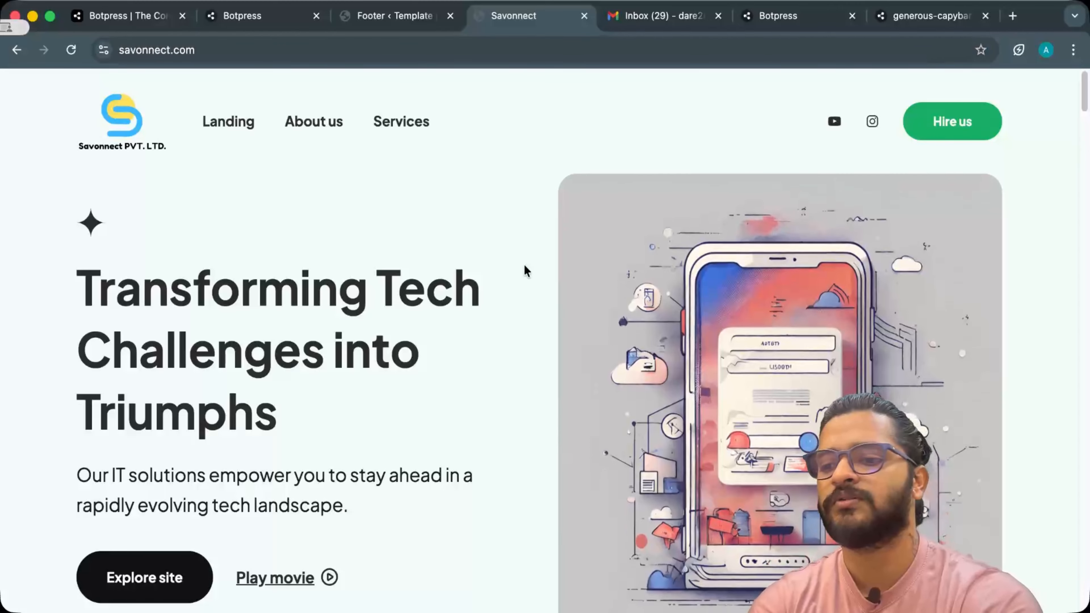
{"action": "key", "text": "super+r"}
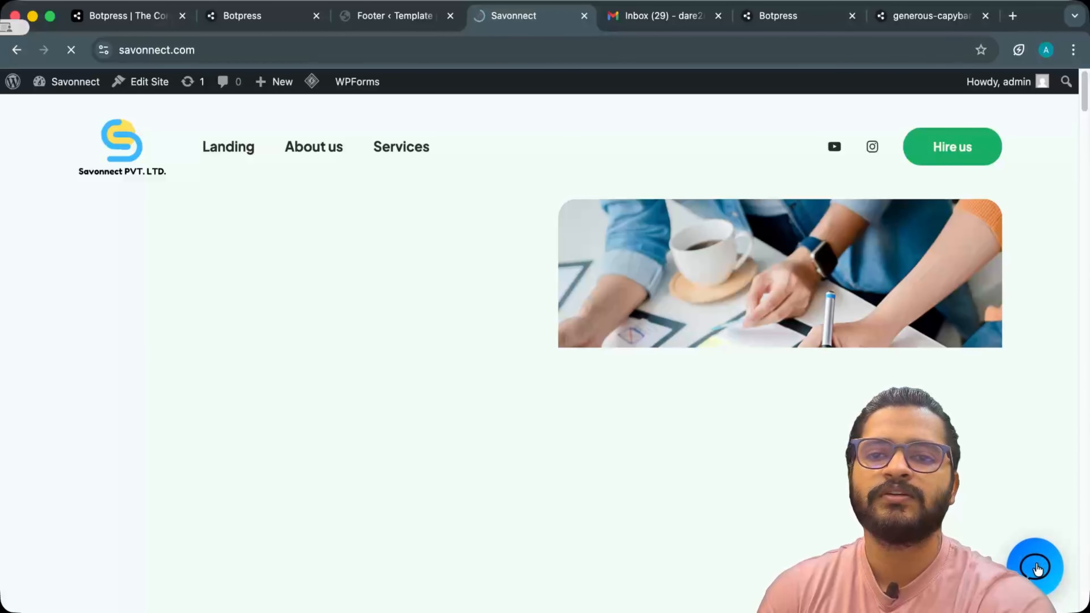
{"action": "left_click", "coordinate": [1036, 568]}
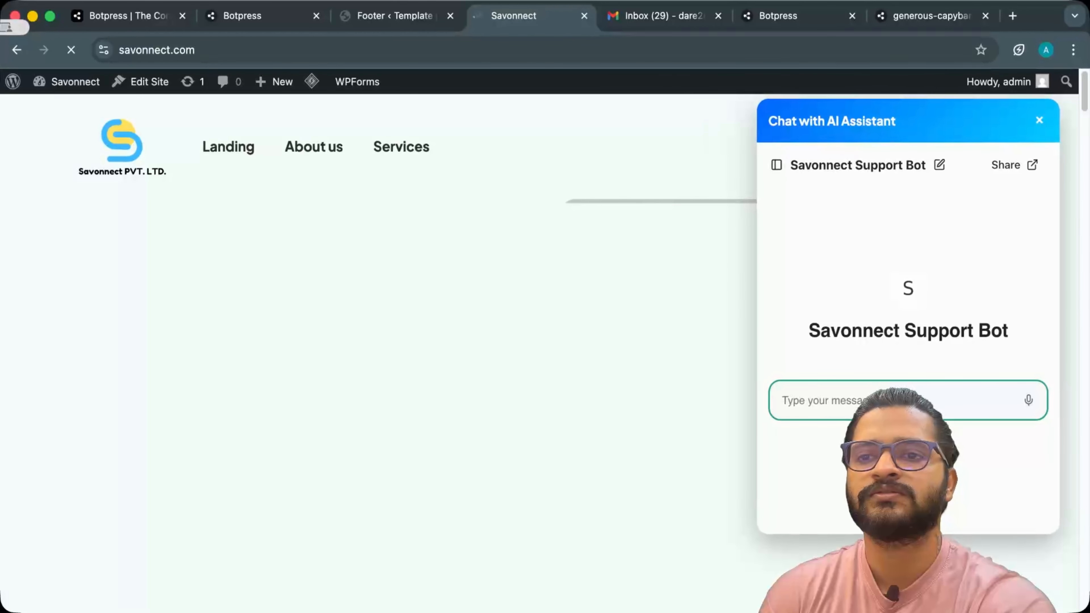
- Test the embedded support bot by sending "hey", the suggested question "What does Savonnect do?" and the unrelated query "earth rotation speed"
{"action": "type", "text": "hi"}
{"action": "key", "text": "Return"}
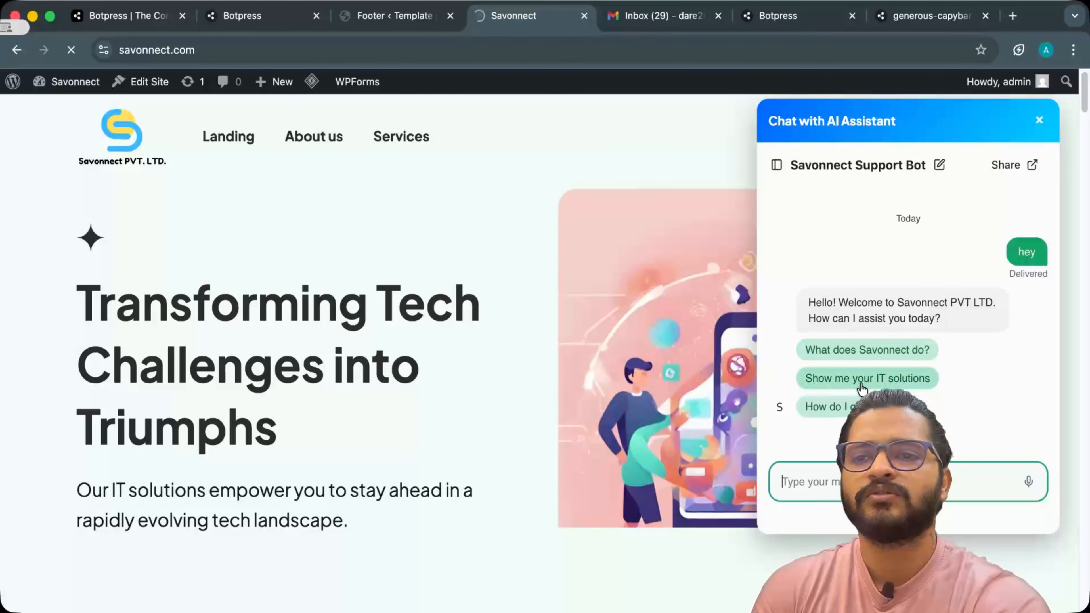
{"action": "left_click", "coordinate": [880, 350]}
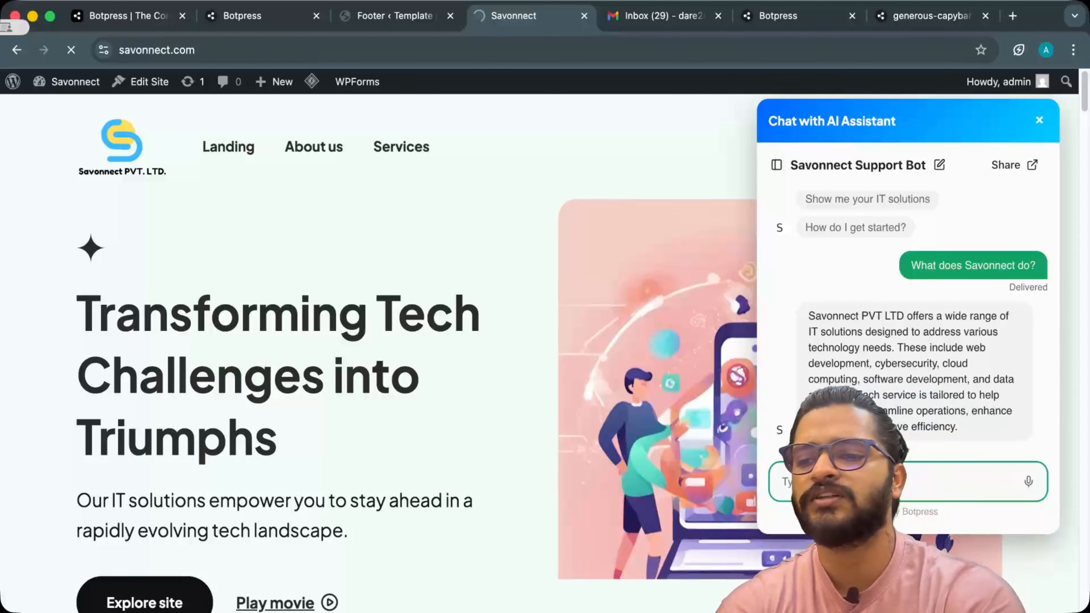
{"action": "type", "text": "what"}
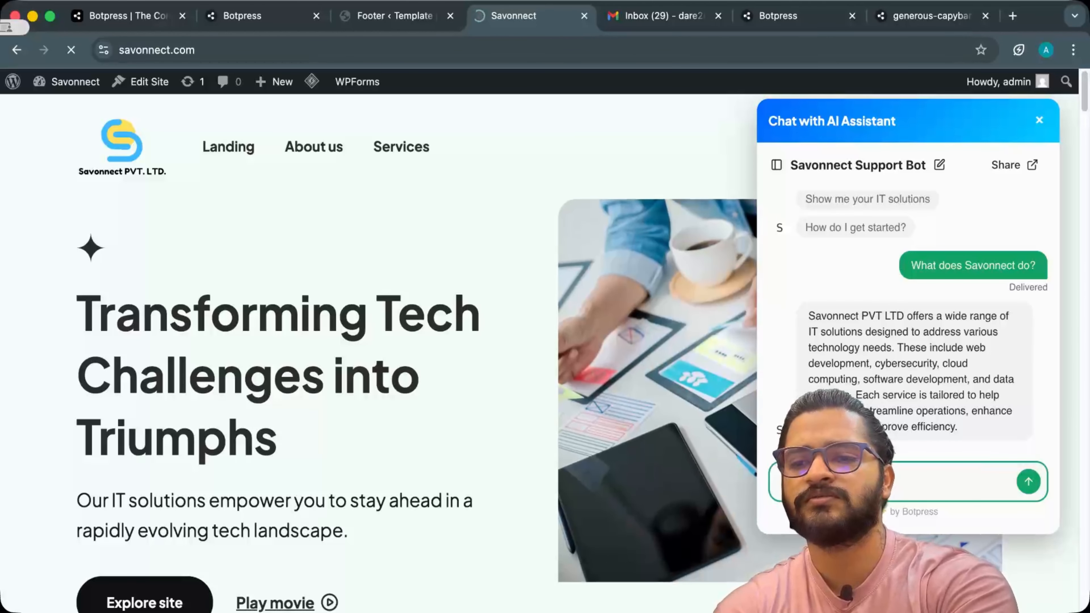
{"action": "key", "text": "Return"}
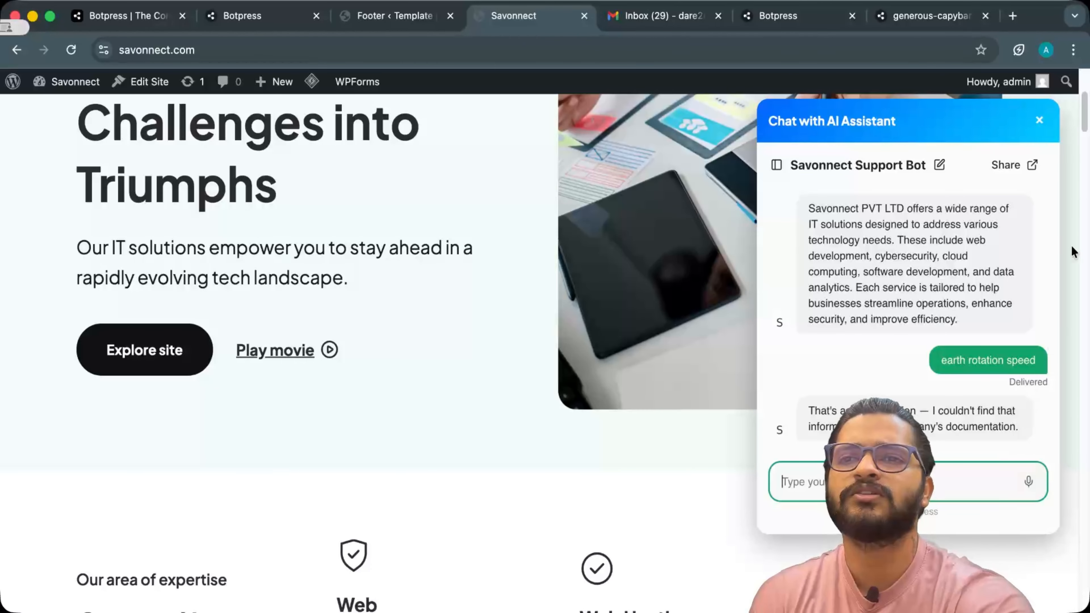
- Switch to the published bot in Botpress Studio, copy its shareable webchat link and open it in a new browser tab
{"action": "left_click", "coordinate": [946, 7]}
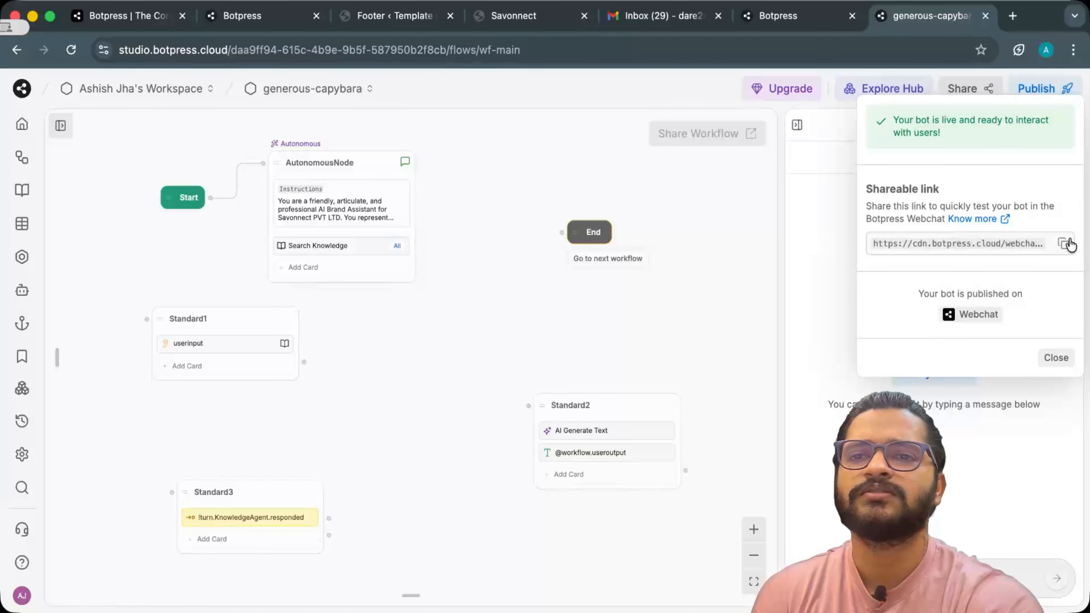
{"action": "left_click", "coordinate": [1012, 16]}
{"action": "key", "text": "super+v"}
{"action": "key", "text": "Return"}
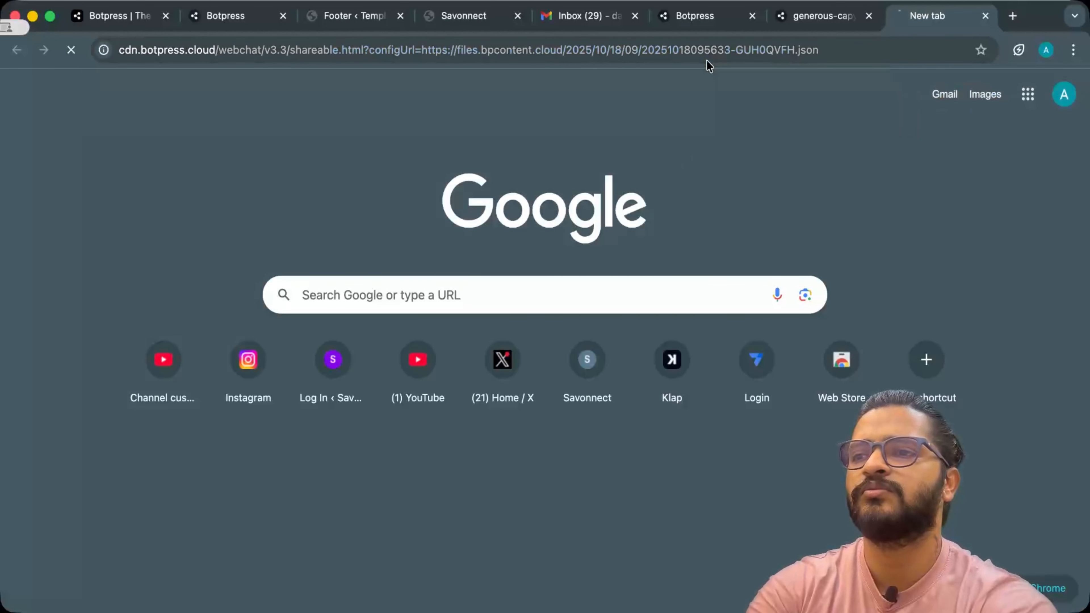